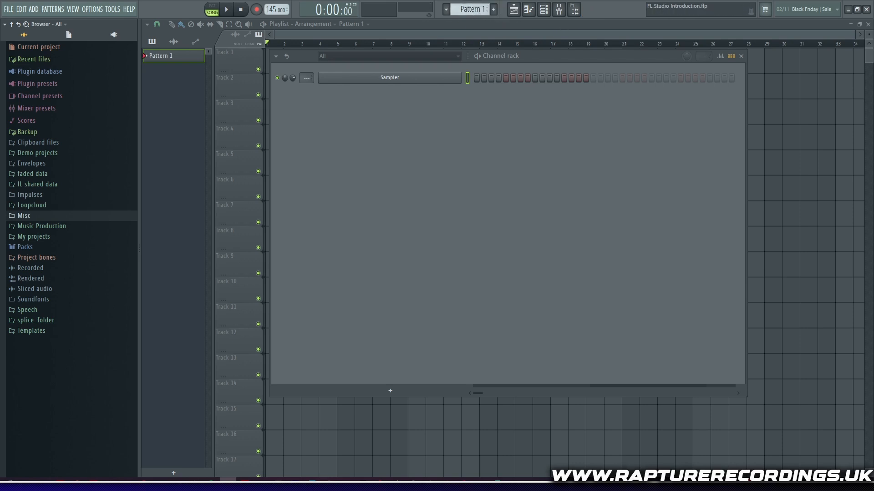
View the playlist, piano roll, channel rack and mixer in turn, and return to the playlist.
left_click(515, 11)
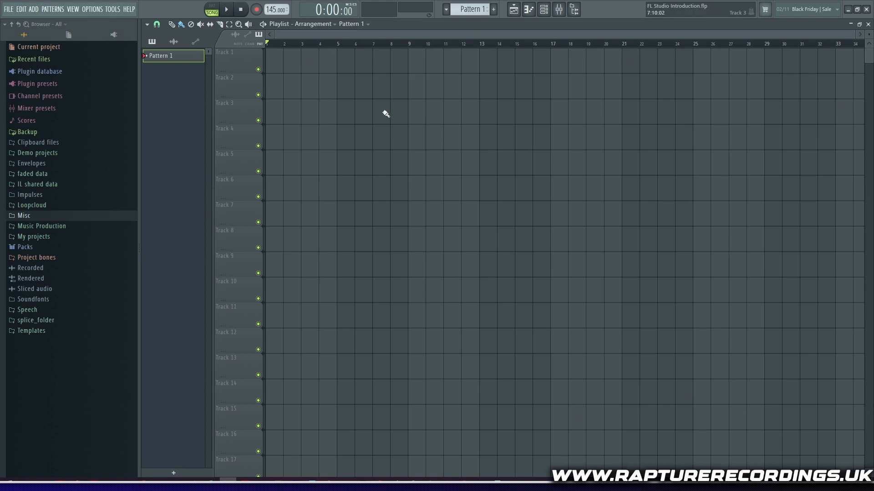
left_click(529, 9)
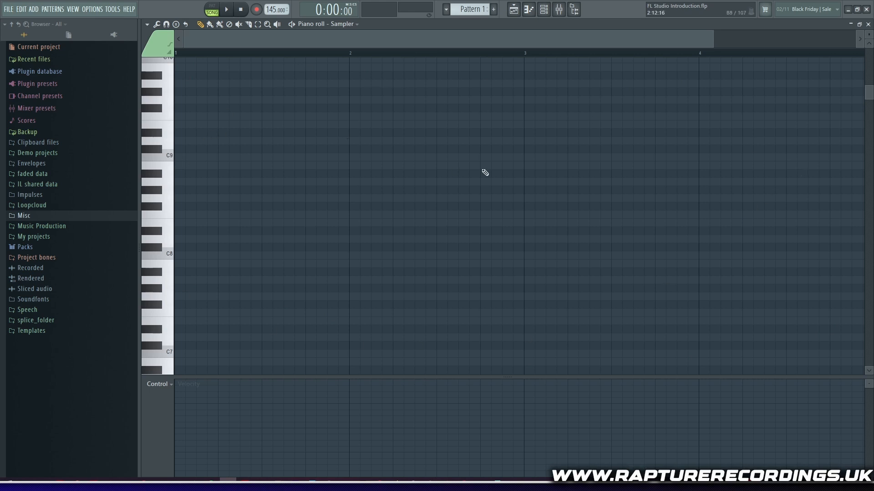
left_click(544, 10)
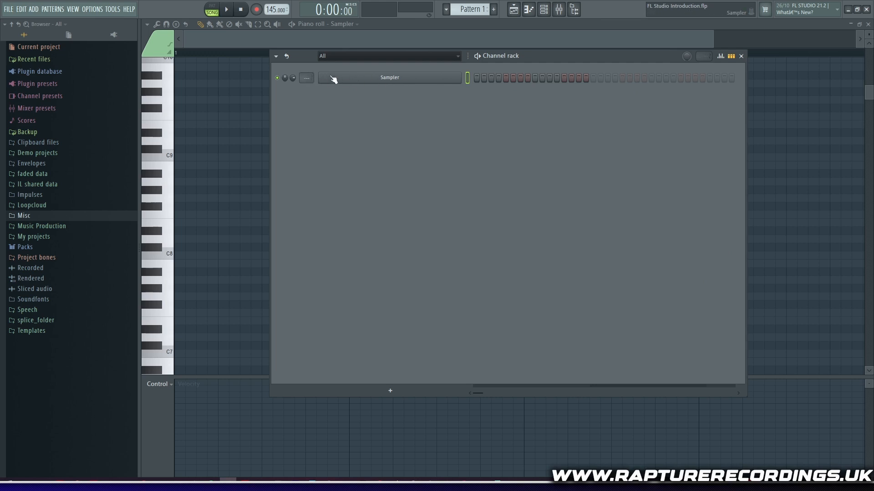
left_click(559, 10)
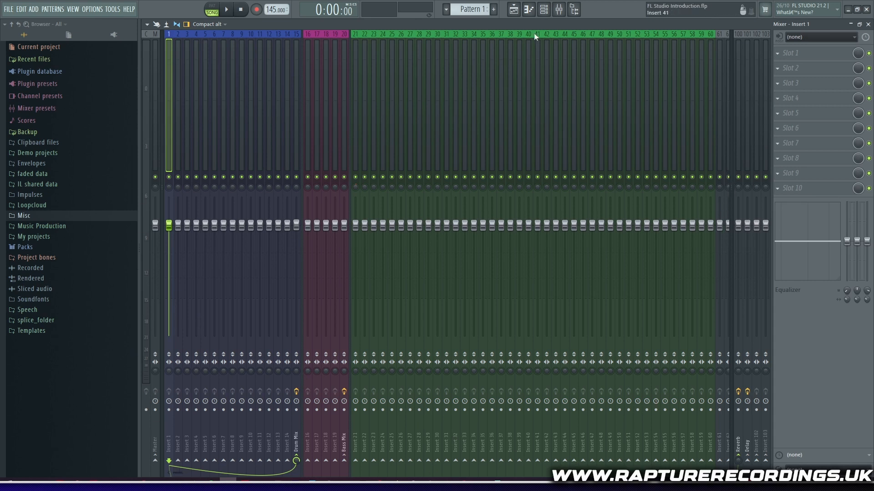
left_click(514, 10)
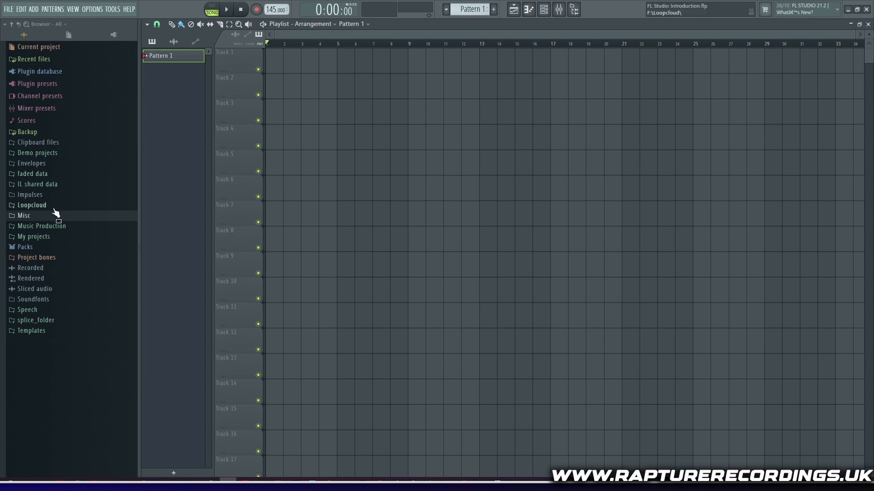
Look through the installed effects and generators in the plugin database, collapsing the folders when done.
left_click(114, 35)
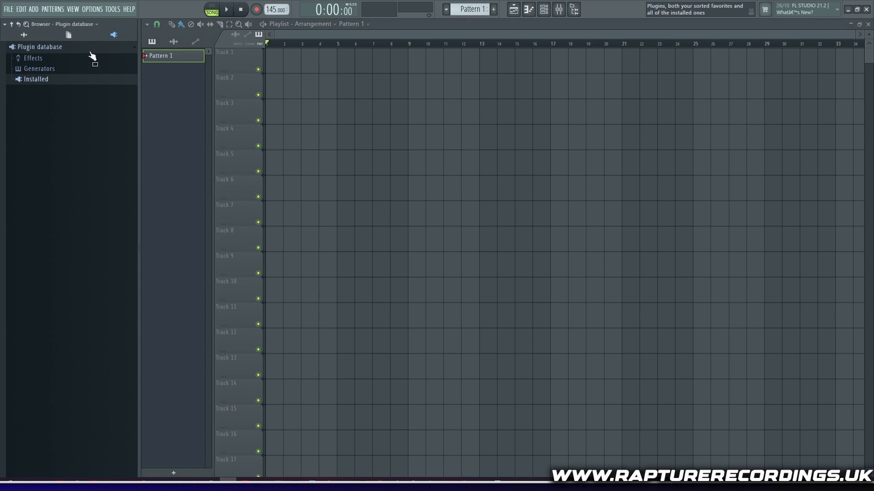
left_click(50, 80)
left_click(44, 93)
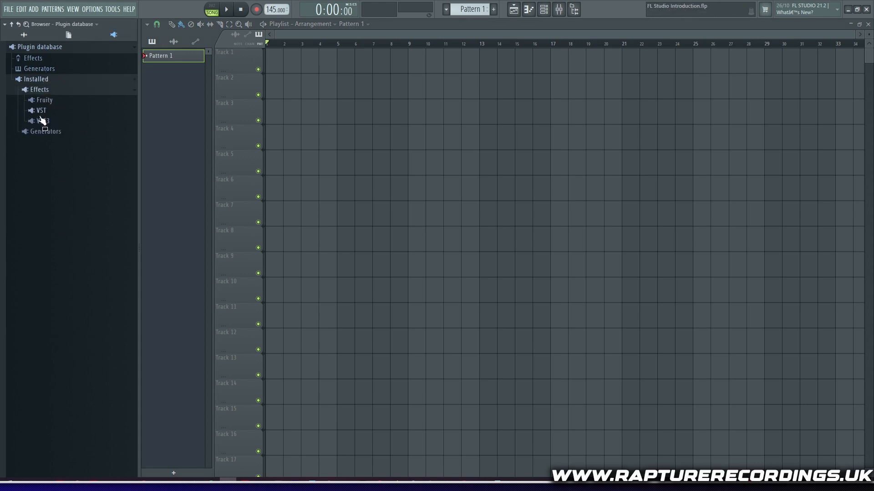
left_click(44, 131)
left_click(41, 90)
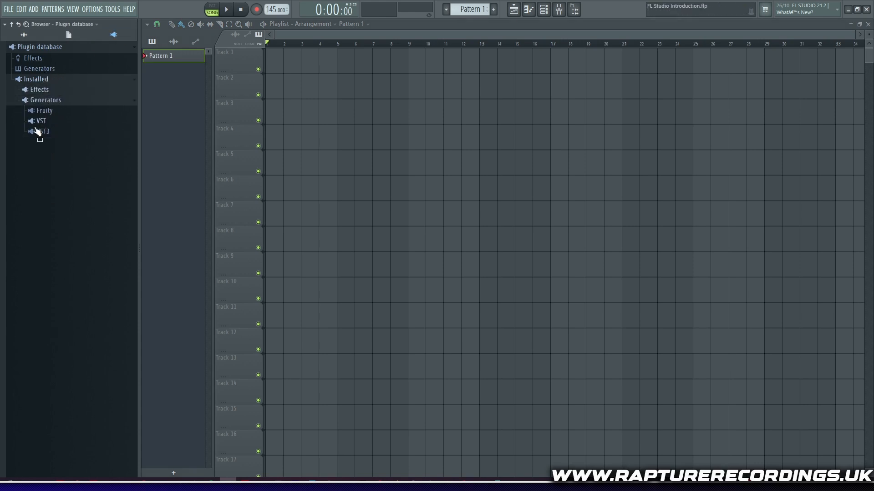
left_click(47, 101)
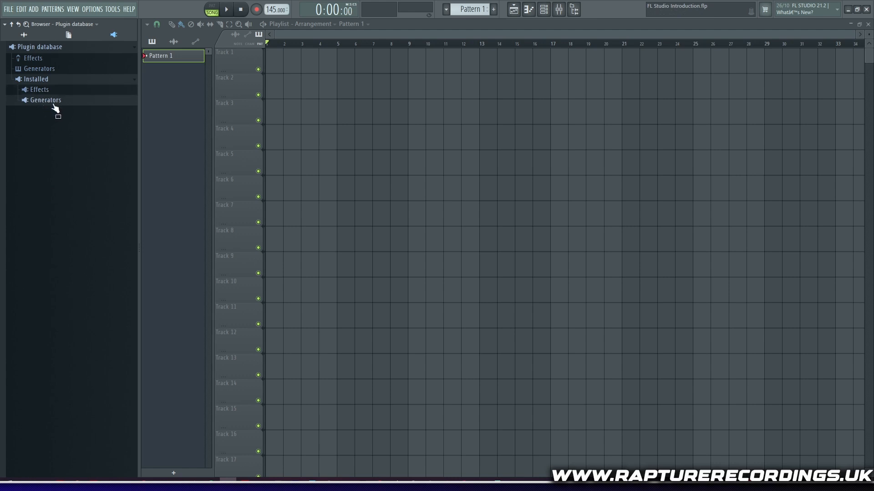
left_click(47, 82)
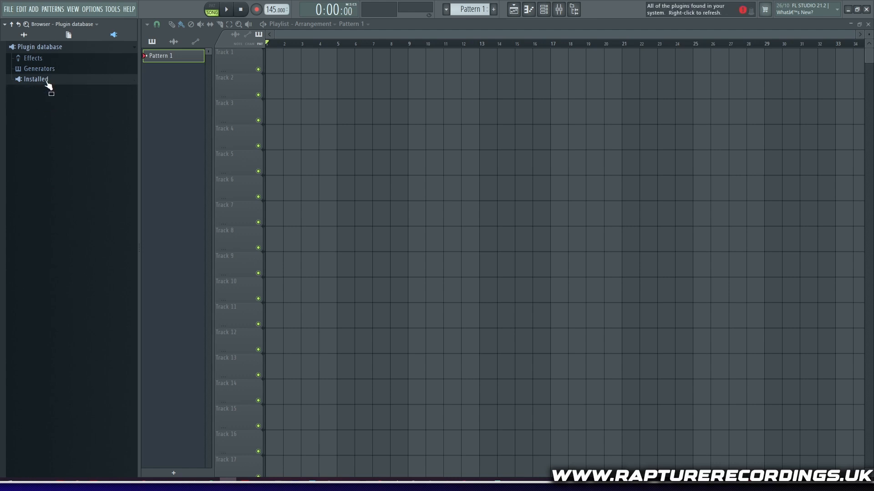
Load VEDM3 Trance Kick 09 (A) from the Vengeance EDM Essentials Vol.3 samples into the channel rack's Sampler channel.
left_click(544, 10)
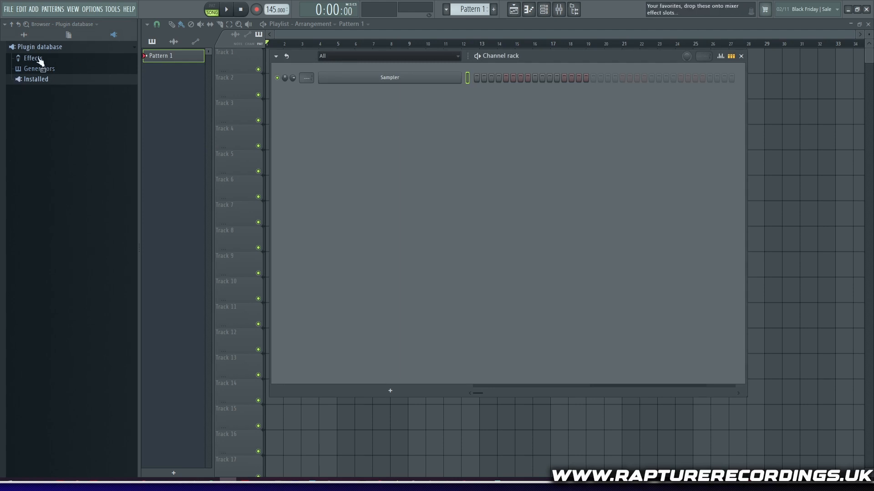
left_click(25, 35)
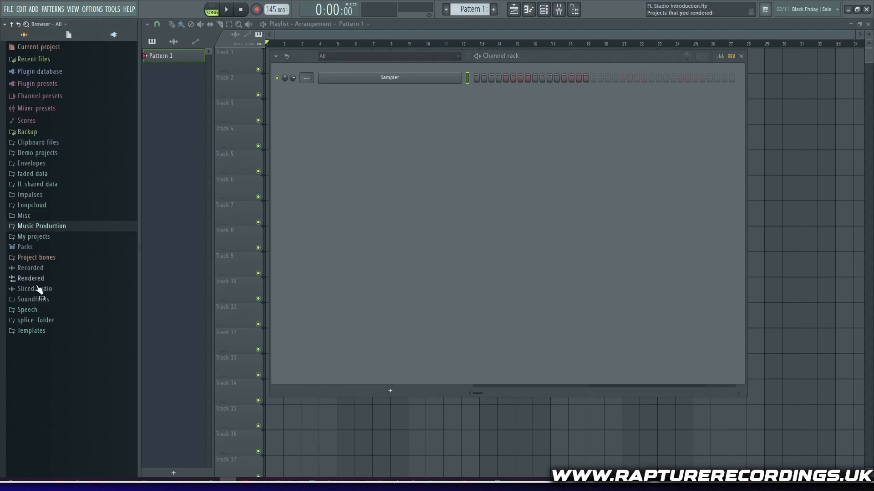
left_click(51, 226)
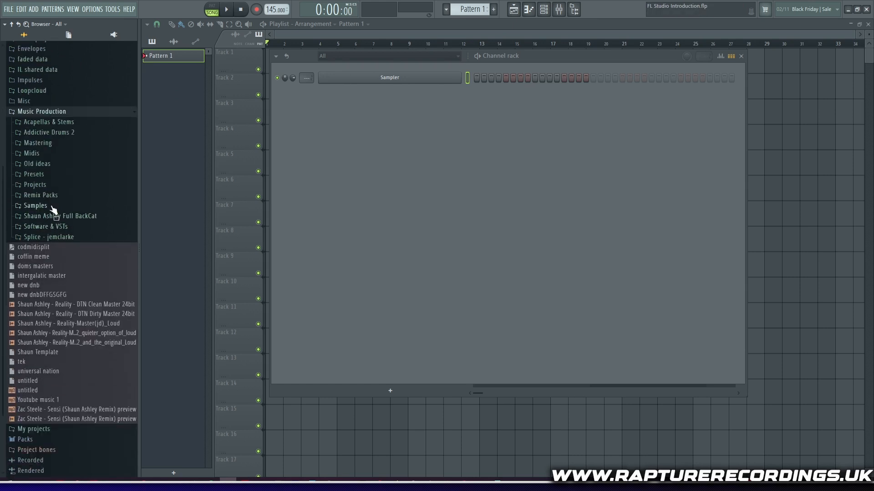
left_click(52, 206)
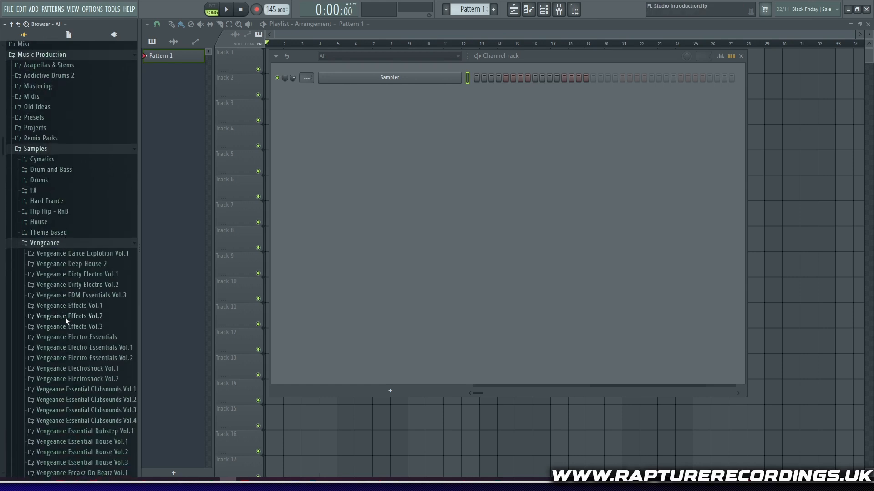
left_click(91, 297)
left_click(81, 244)
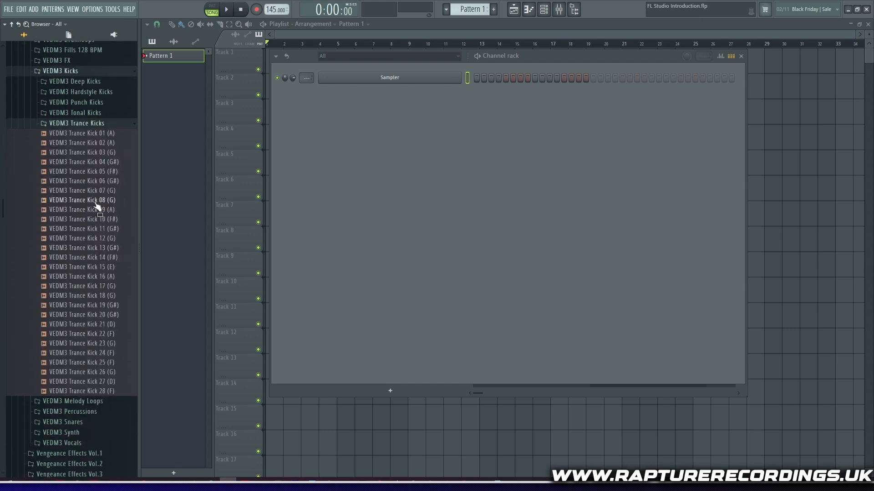
left_click(97, 209)
left_click_drag(96, 209, 383, 74)
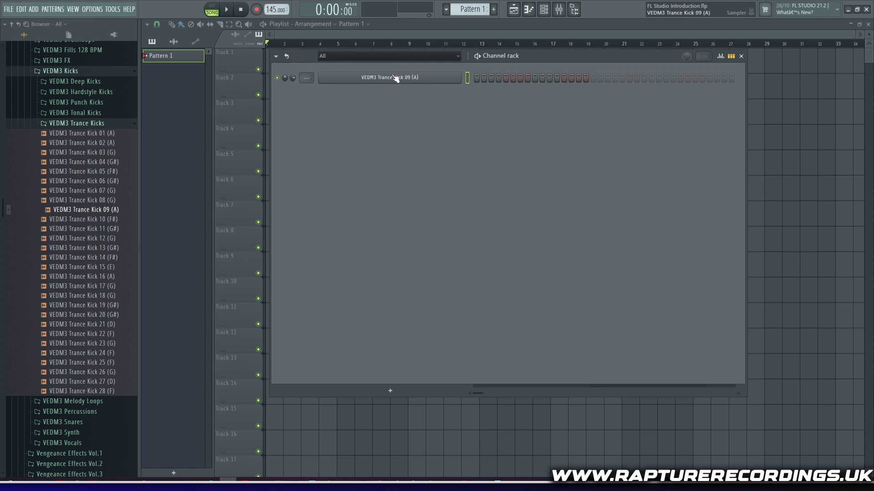
Audition samples in the VEDM3 Claps folder and add VEDM3 Clap 019 as a new channel below the kick.
left_click(84, 121)
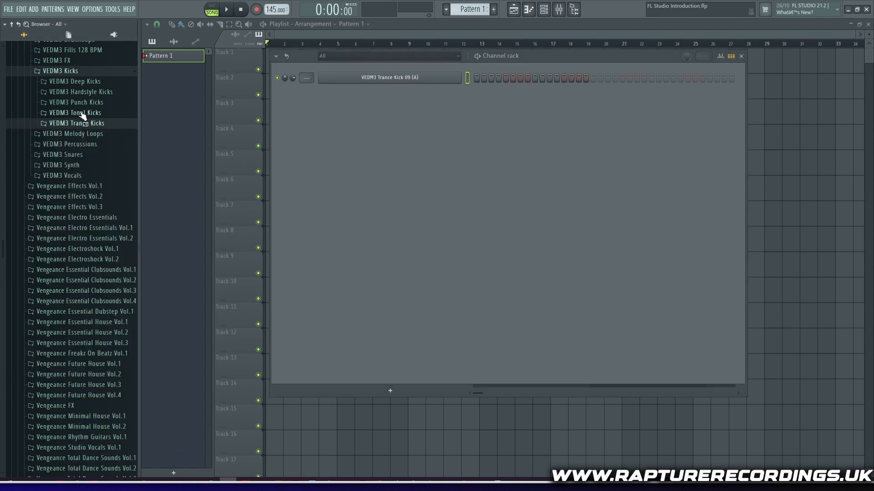
scroll(78, 87, "up", 2)
left_click(72, 76)
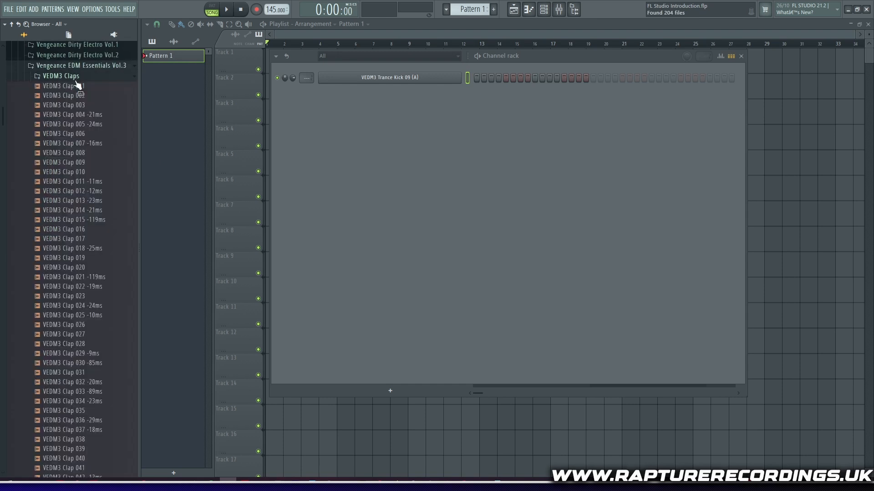
left_click(87, 106)
left_click(55, 171)
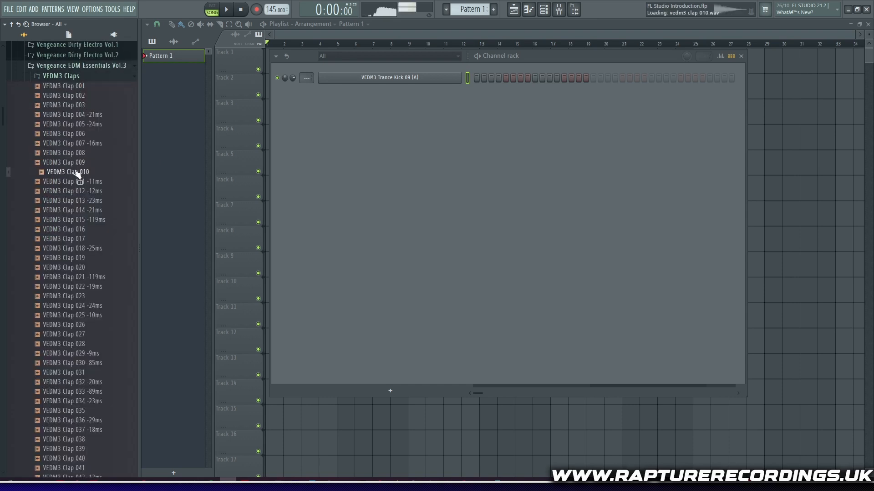
left_click(84, 230)
left_click(83, 240)
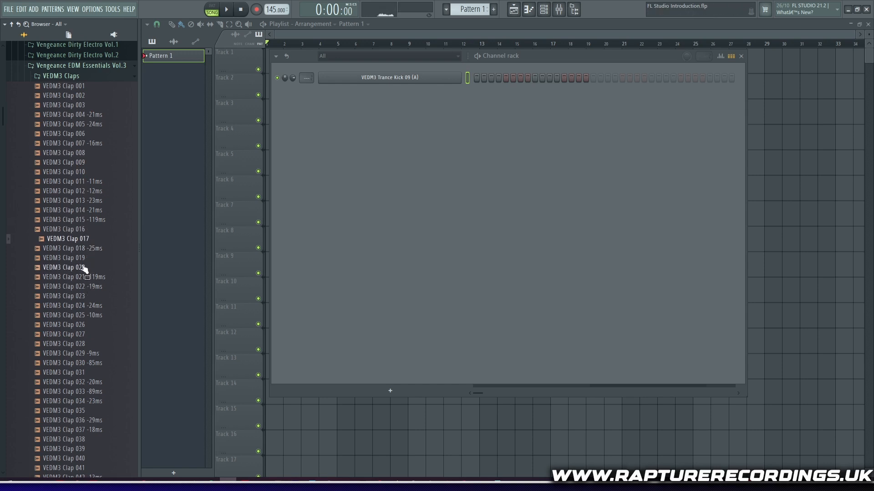
left_click(83, 267)
left_click(82, 258)
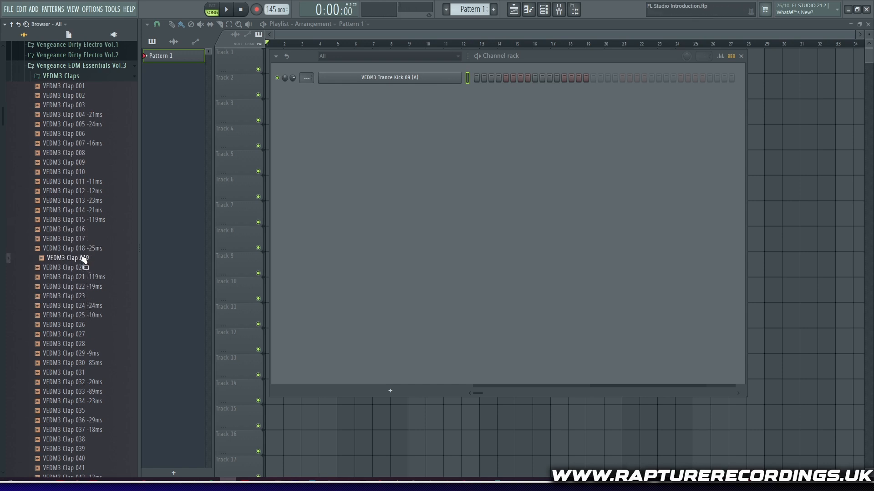
left_click_drag(80, 260, 412, 114)
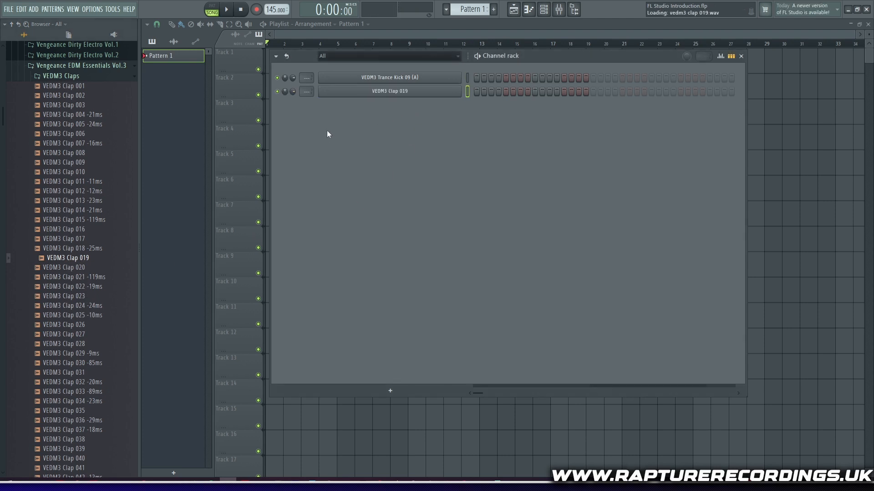
Add VEDM3 Closed Hihat 005 from the VEDM3 Cymbals folder as a new channel below the clap.
left_click(79, 77)
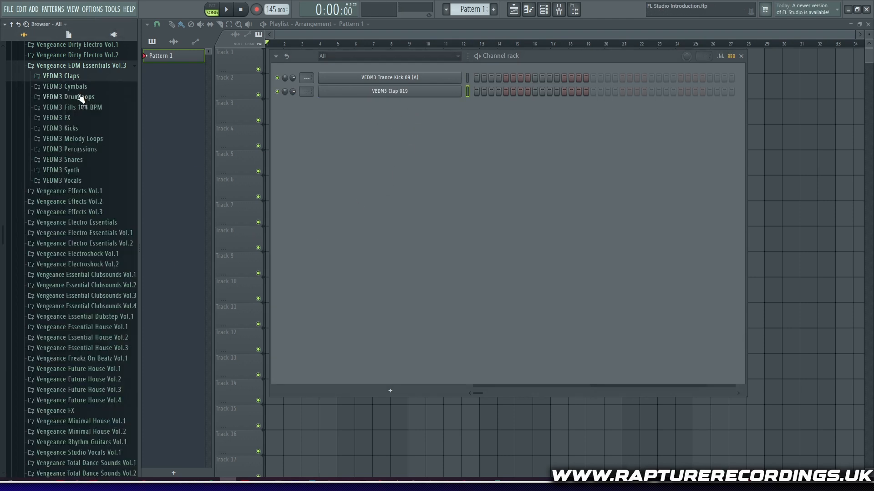
left_click(83, 87)
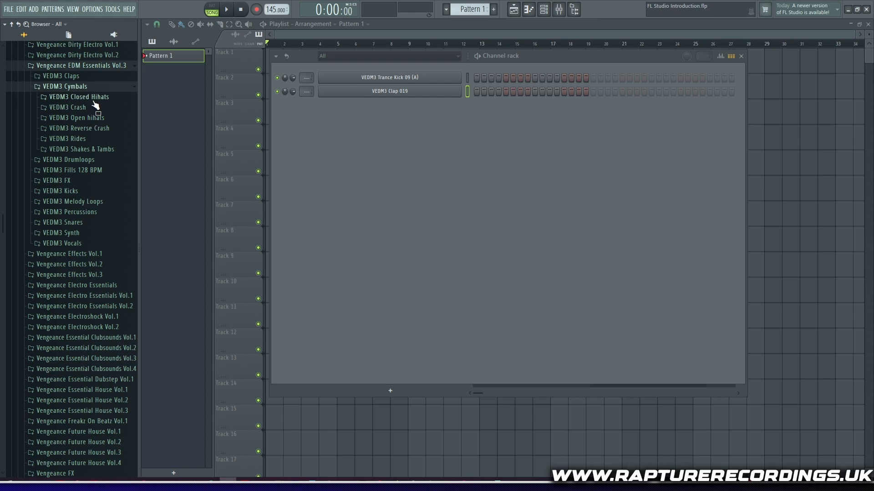
left_click(93, 99)
left_click(88, 146)
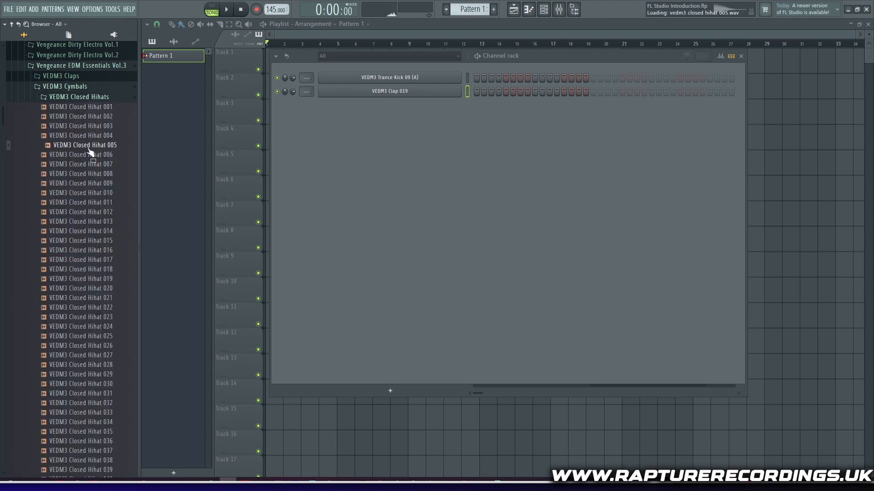
left_click_drag(61, 145, 349, 136)
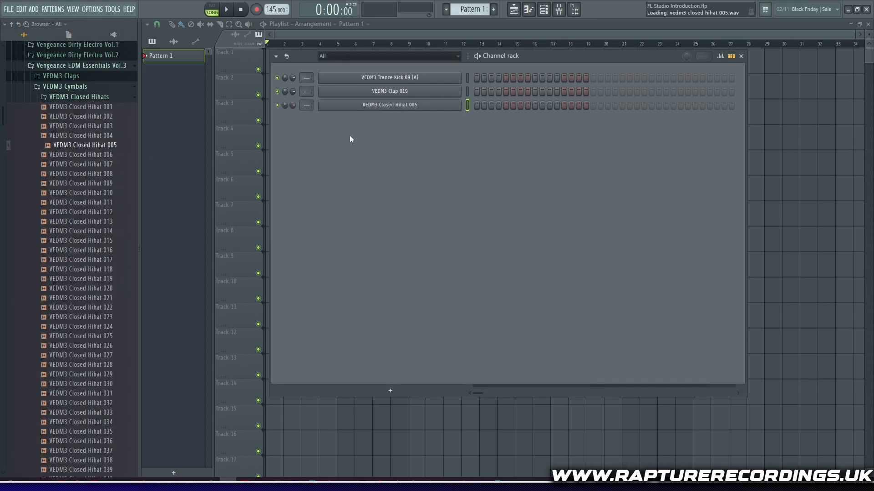
Collapse the VEDM3 Closed Hihats, VEDM3 Cymbals, Vengeance EDM Essentials Vol.3 and Vengeance folders in the browser.
left_click(81, 99)
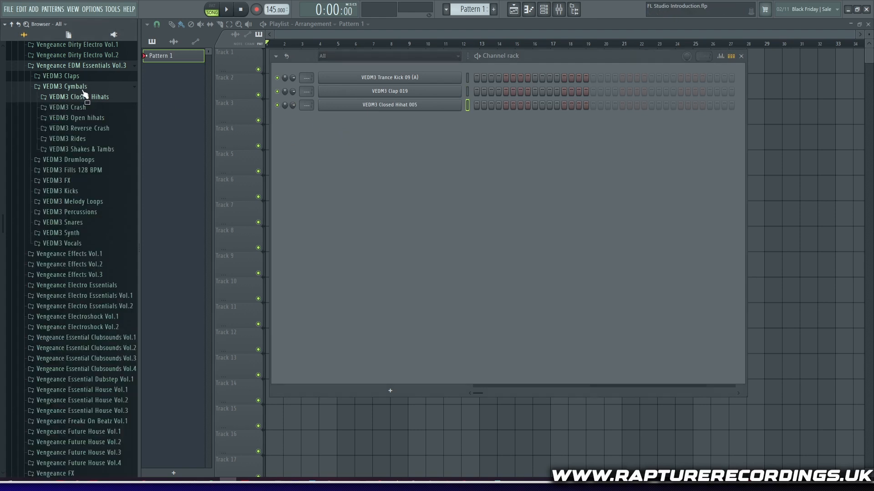
left_click(82, 89)
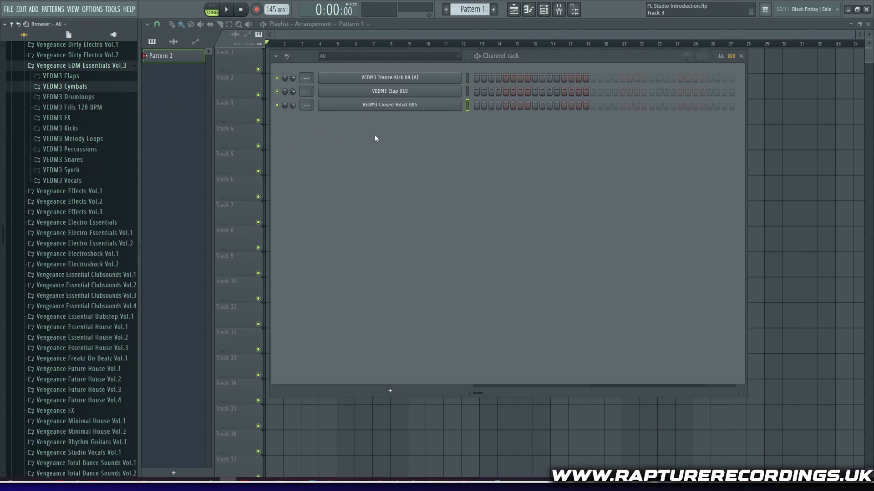
left_click(87, 66)
scroll(89, 68, "up", 3)
left_click(86, 128)
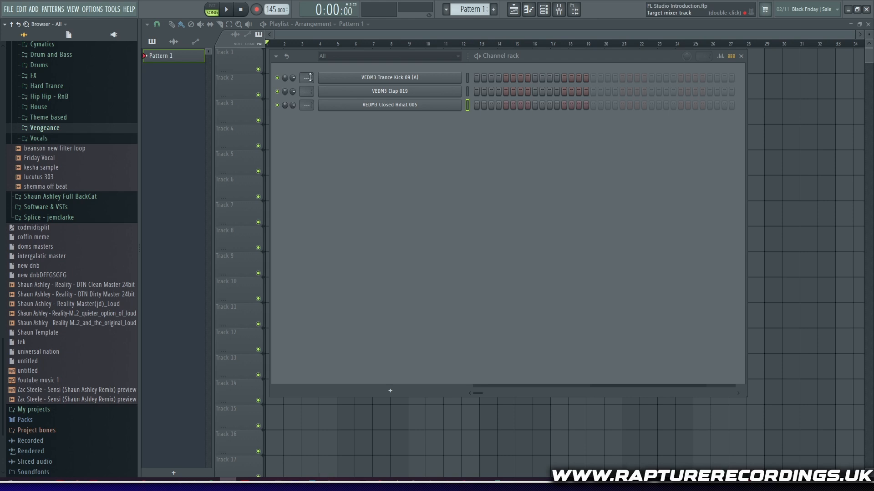
Check the kick channel's target mixer track, and briefly start and stop playback with the mixer in view.
scroll(310, 78, "up", 2)
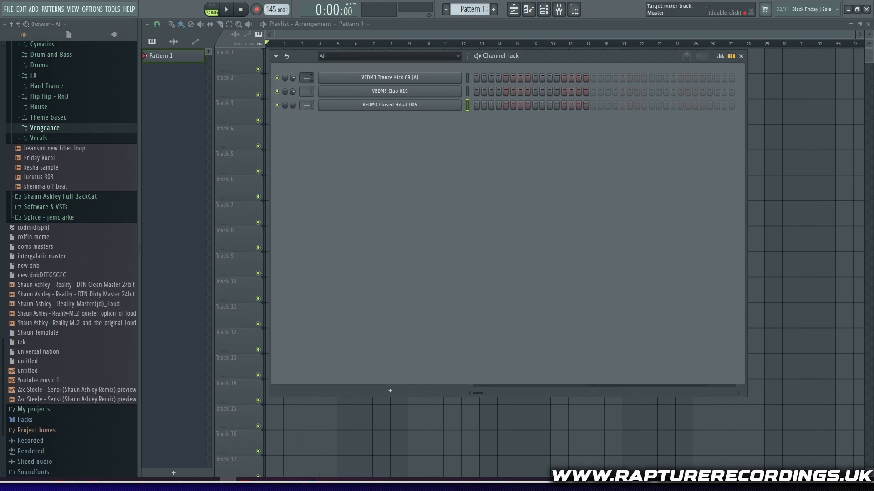
scroll(309, 78, "down", 1)
left_click(559, 9)
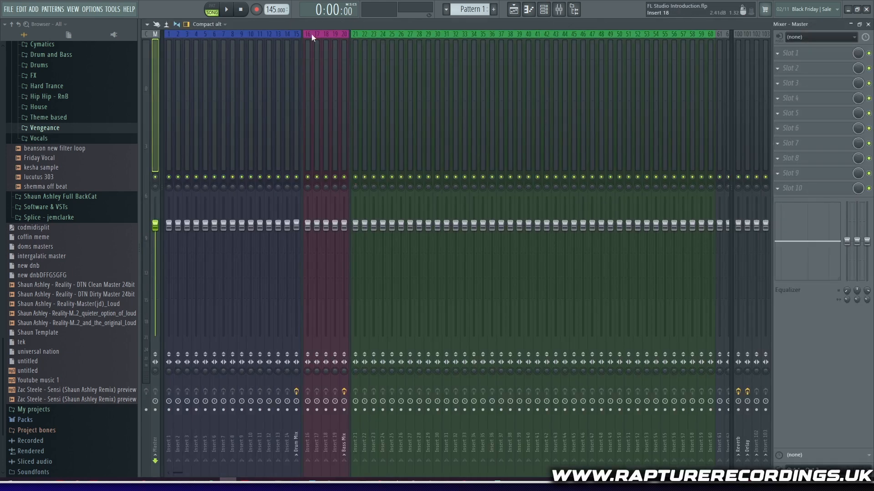
left_click(226, 10)
left_click(227, 11)
Audition the kick from its channel settings to check the Master track's level, and close the settings and channel rack.
left_click(543, 10)
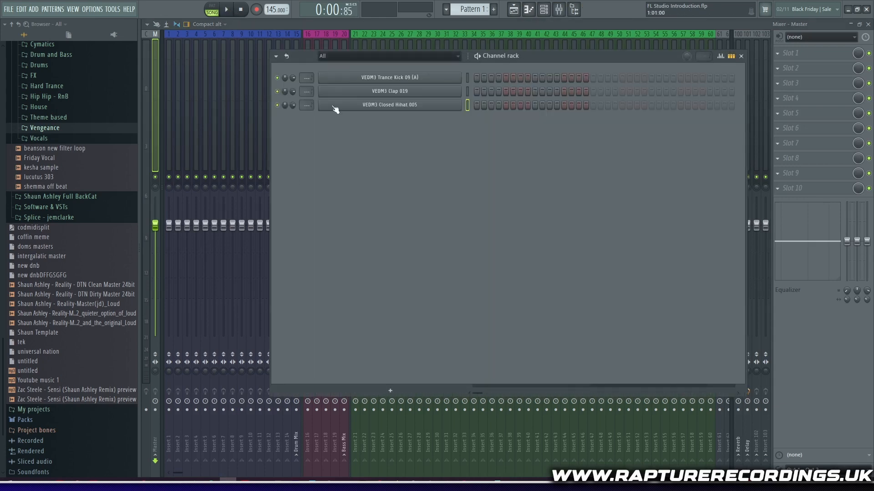
left_click(390, 77)
left_click(312, 278)
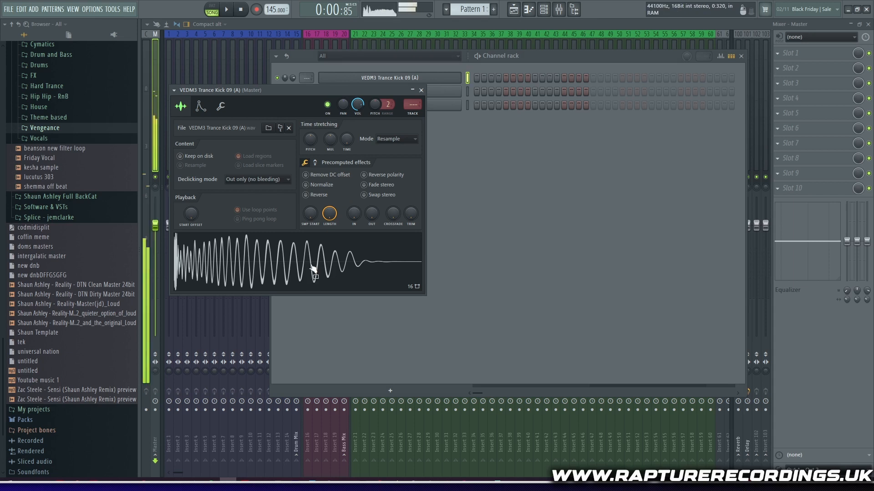
left_click_drag(298, 90, 346, 89)
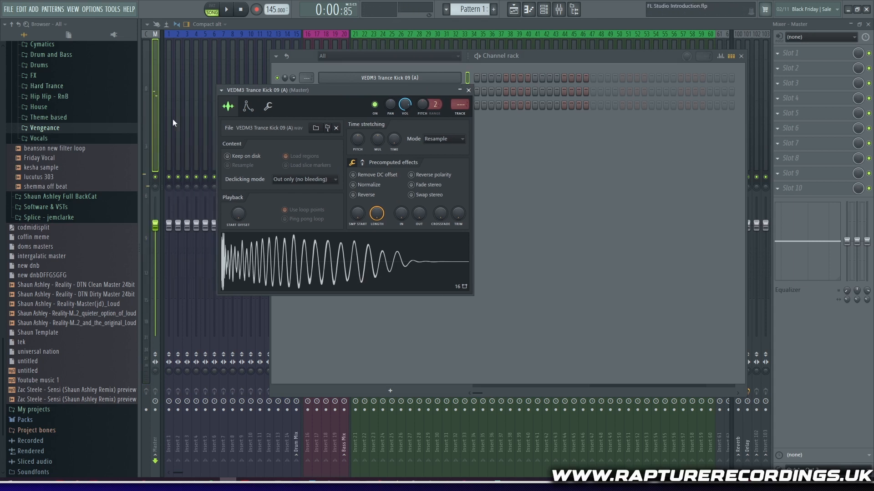
left_click(318, 253)
left_click(468, 90)
left_click(484, 22)
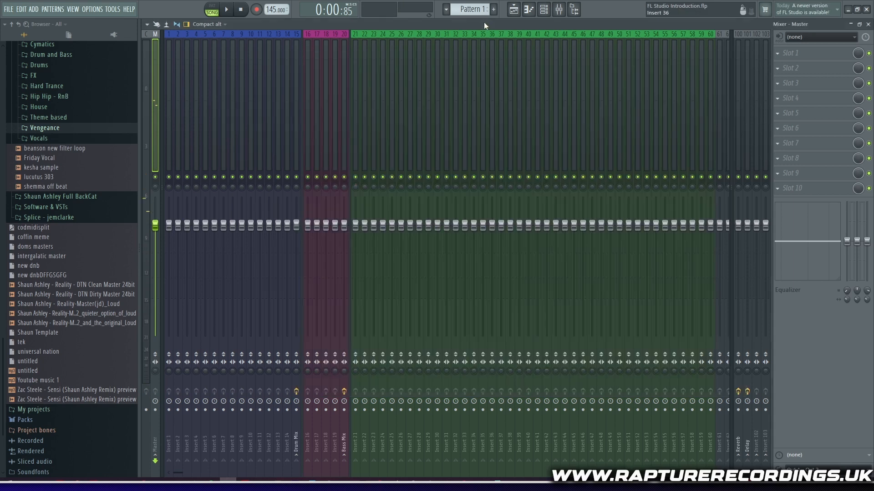
Bring up the playlist and channel rack, and route the kick, clap and hi-hat channels to mixer tracks 1, 2 and 3.
left_click(514, 10)
left_click(543, 10)
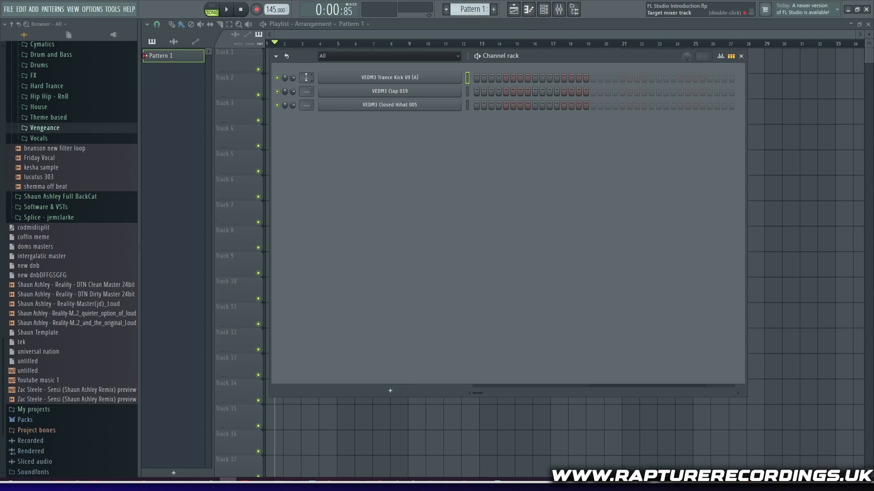
scroll(305, 77, "up", 1)
scroll(308, 105, "up", 2)
Fill the kick on every 4th step, with claps on steps 5 and 13 and hi-hats on steps 3, 7, 11 and 15.
right_click(392, 81)
mouse_move(500, 115)
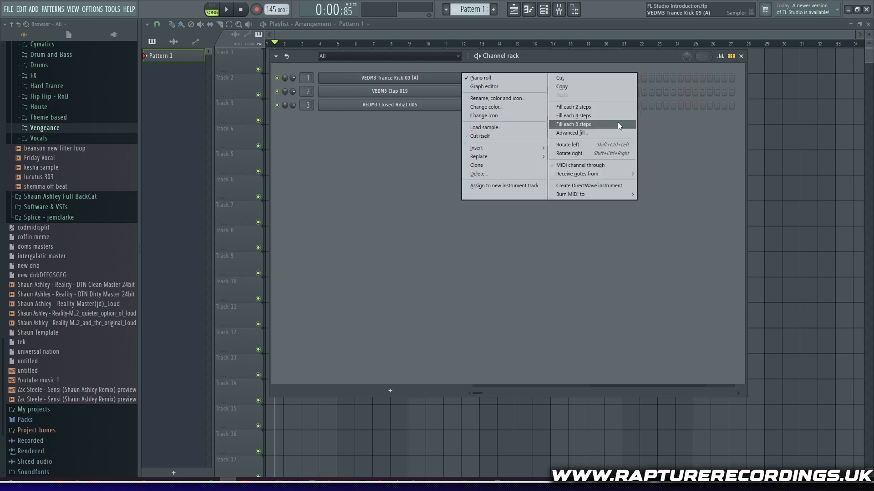
left_click(596, 113)
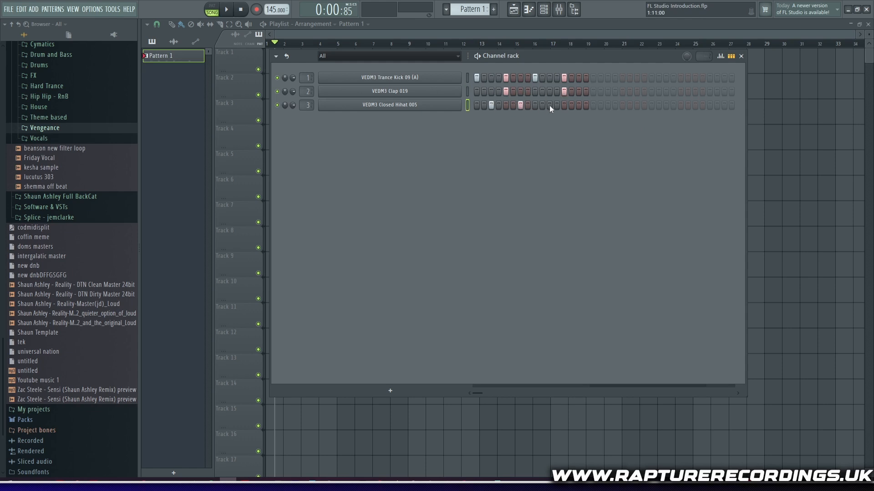
left_click(579, 105)
Play Pattern 1 in pattern mode, and replay it with the mixer open to check the drum tracks' levels.
left_click(226, 9)
left_click(211, 6)
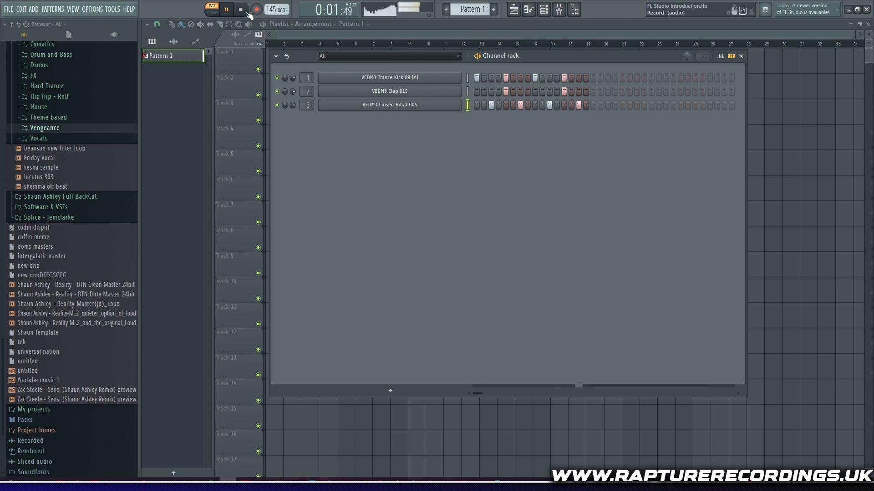
key("space")
left_click(558, 9)
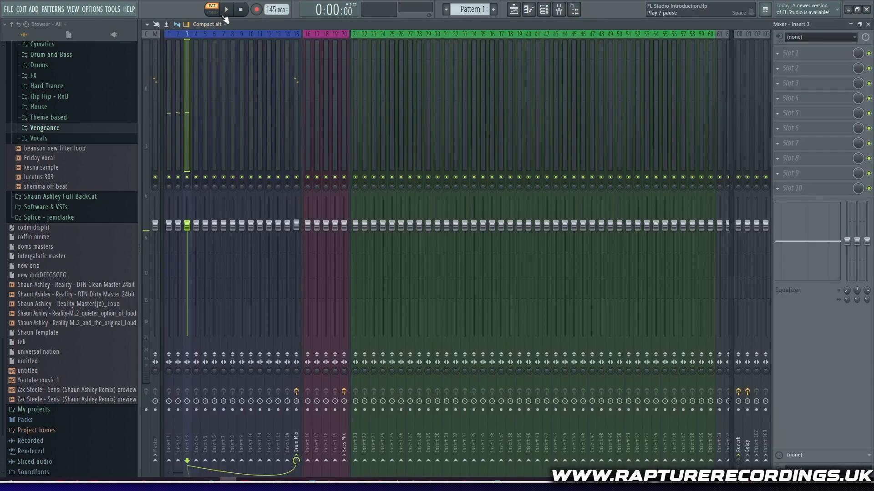
key("space")
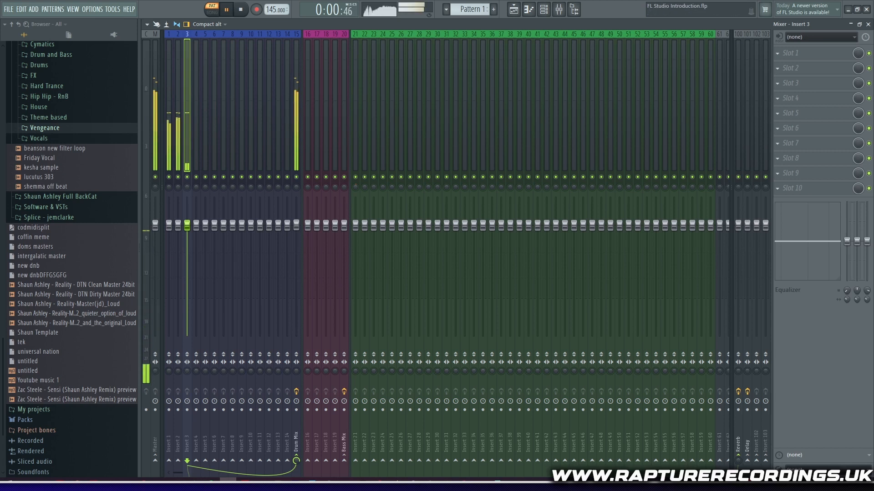
key("space")
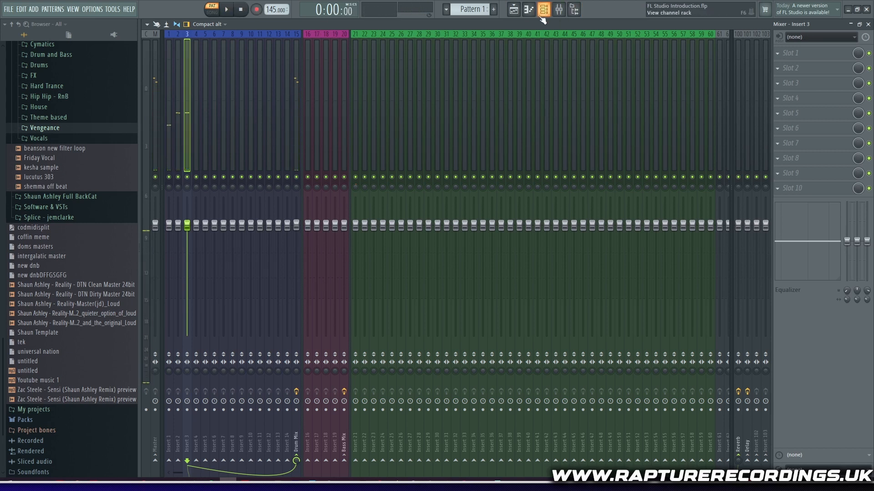
Clear the clap and hi-hat steps from Pattern 1 in the channel rack, keeping only the kick.
left_click(514, 13)
left_click(545, 13)
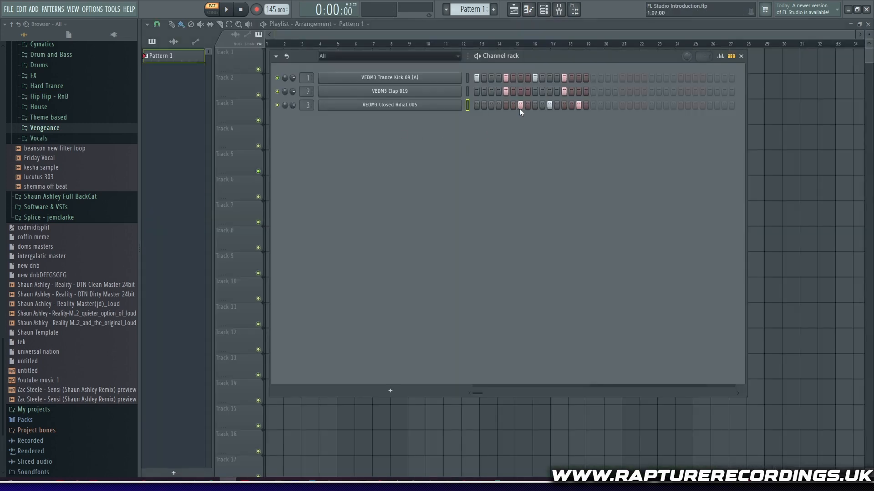
left_click(577, 105)
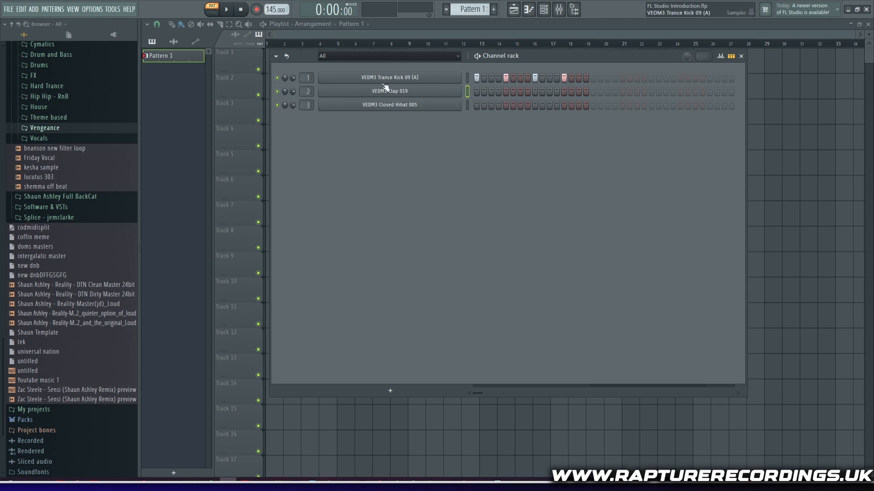
Paint Pattern 1 clips across bars 1 to 4 of Track 1 in the playlist, deleting the extra fifth clip.
left_click_drag(580, 56, 583, 108)
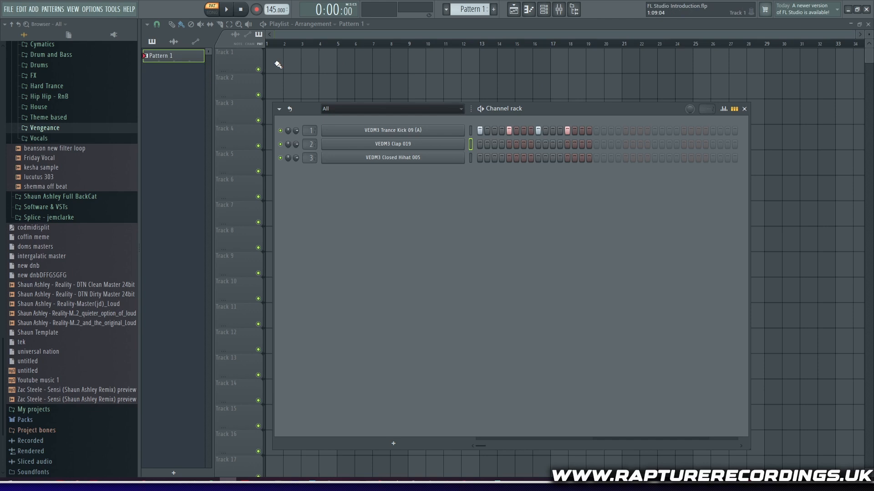
left_click_drag(275, 64, 355, 61)
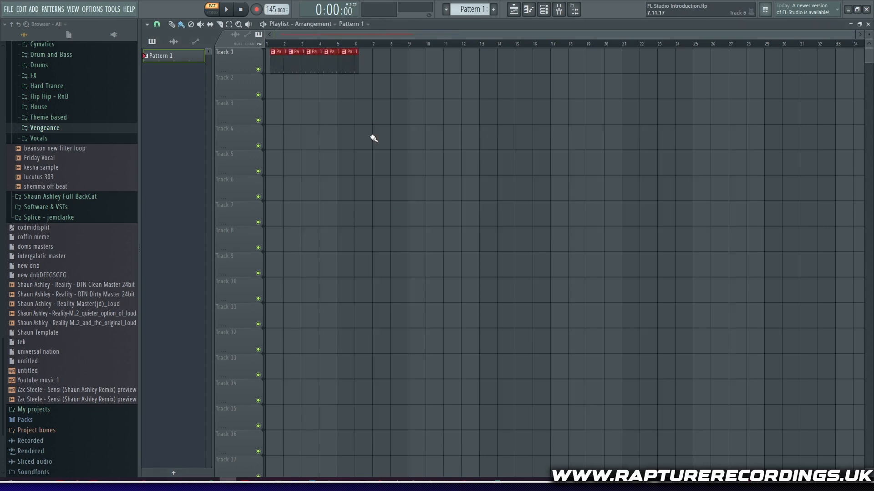
right_click(347, 53)
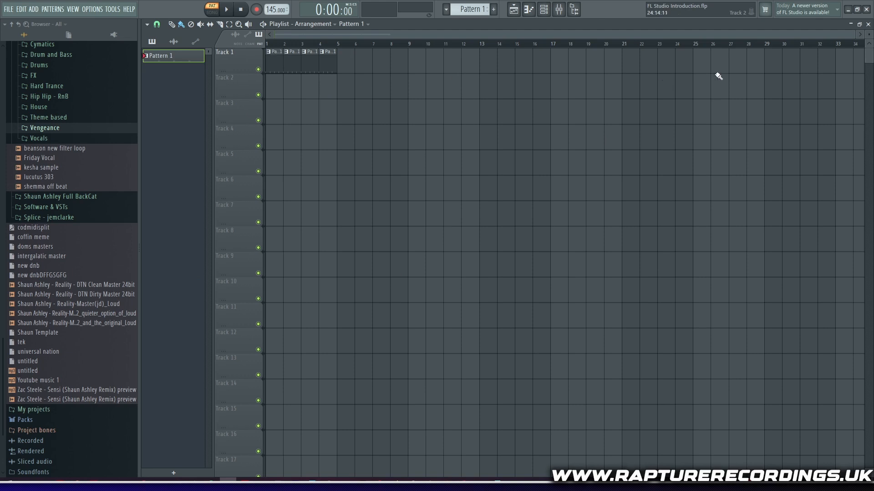
Create Pattern 2 with claps on steps 5 and 13, and paint it across bars 1 to 4 of Track 2.
left_click(544, 9)
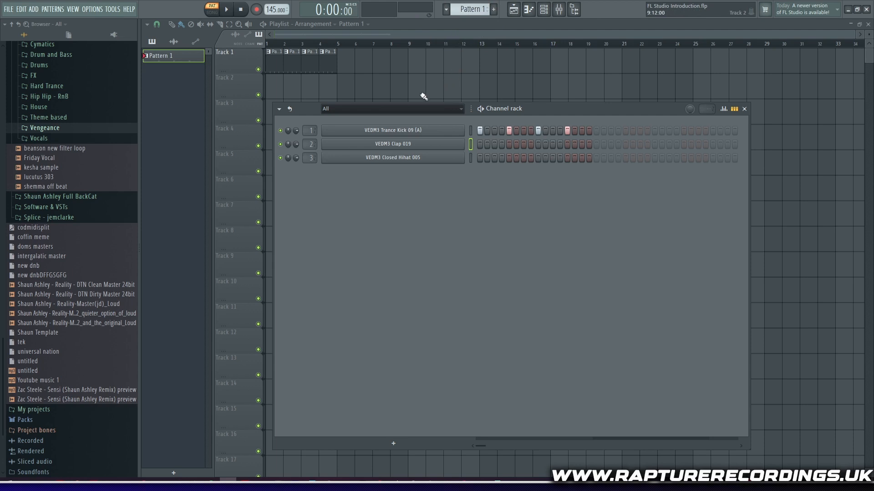
left_click(493, 9)
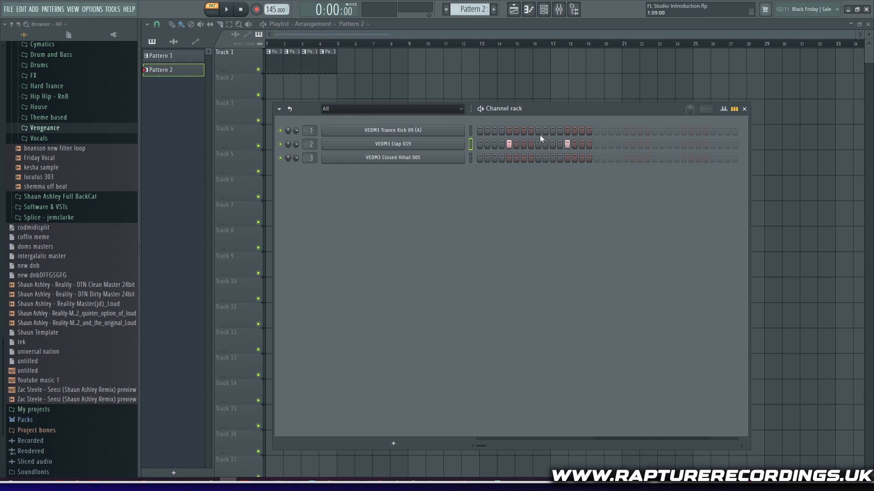
left_click_drag(546, 111, 548, 137)
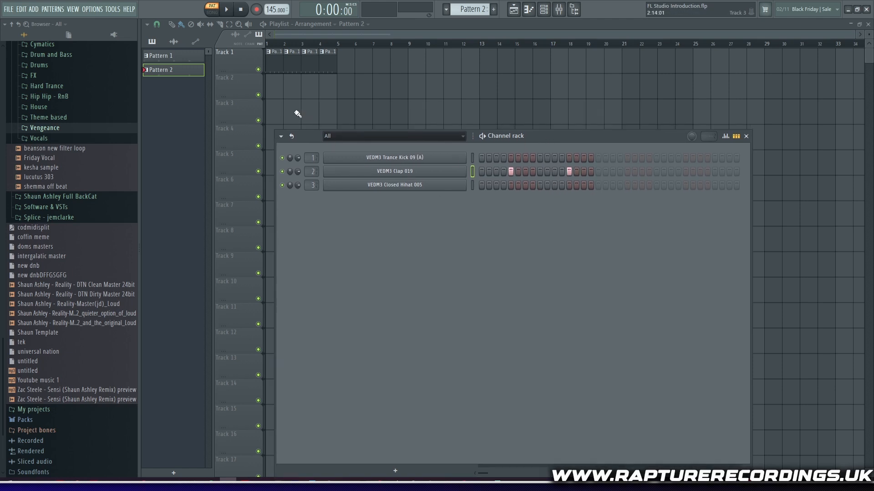
left_click(275, 88)
left_click_drag(289, 88, 337, 91)
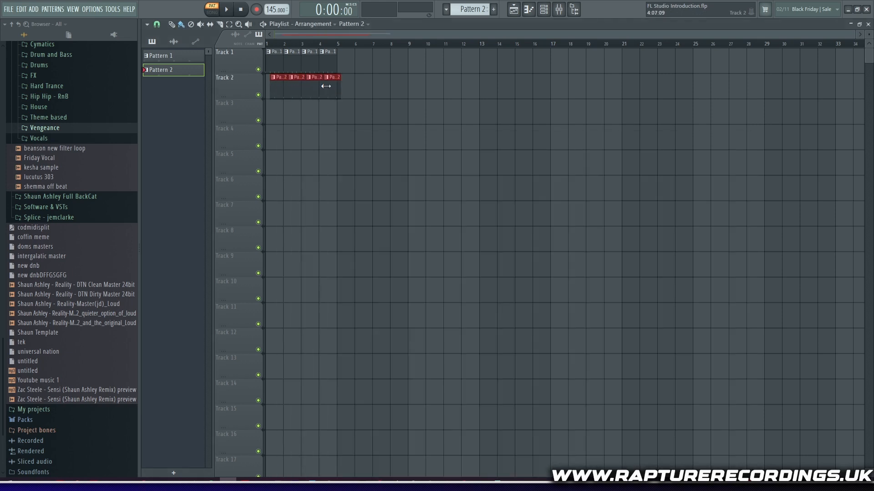
Switch playback to song mode and briefly play the kick and clap arrangement.
left_click(212, 12)
left_click(226, 9)
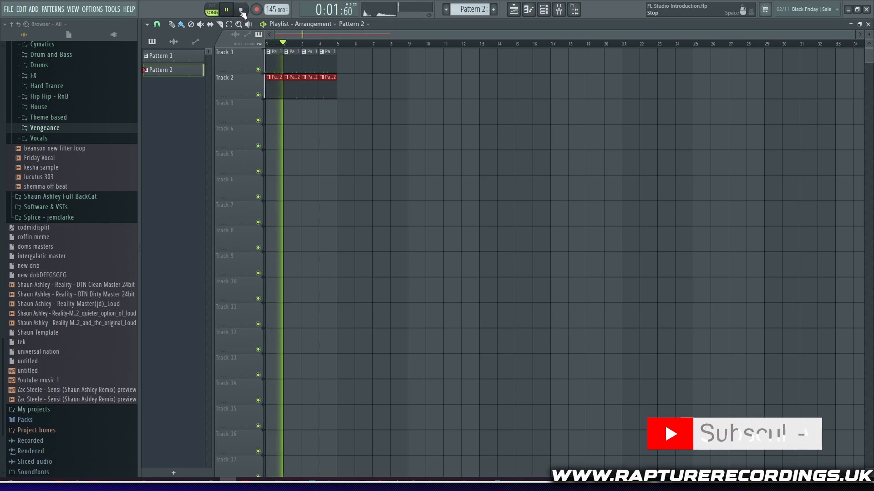
key("space")
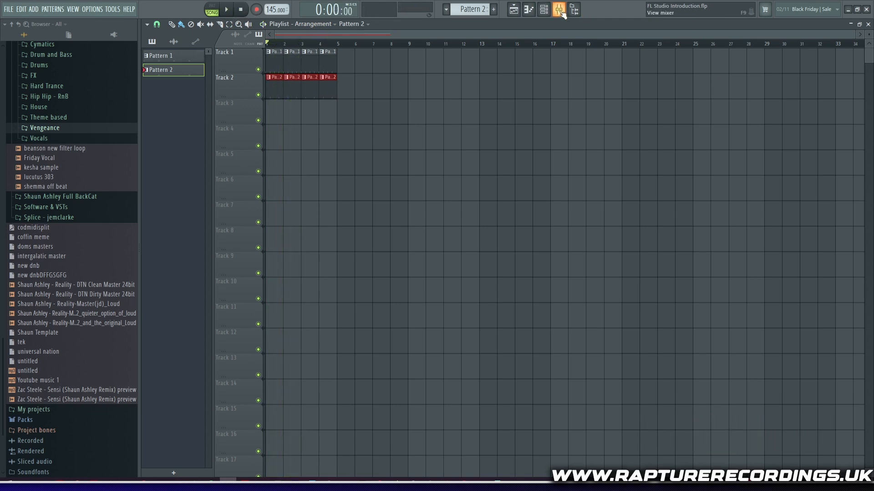
Paint a new Pattern 3 with hi-hats on steps 3, 7, 11 and 15 across bars 1 to 4 of Track 3, and play the arrangement.
left_click(544, 9)
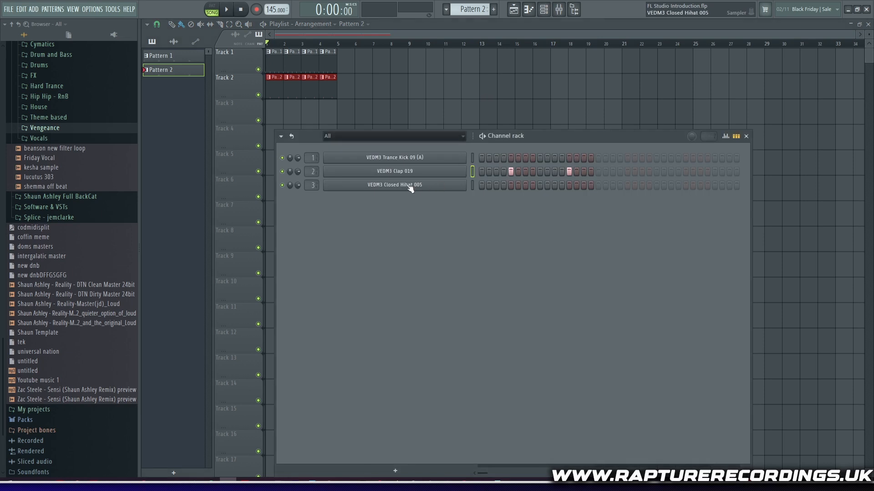
left_click(493, 10)
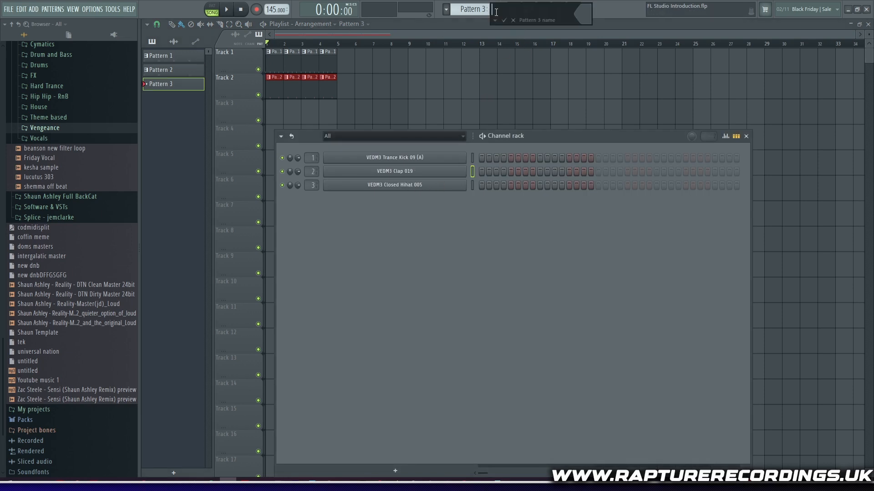
key("Return")
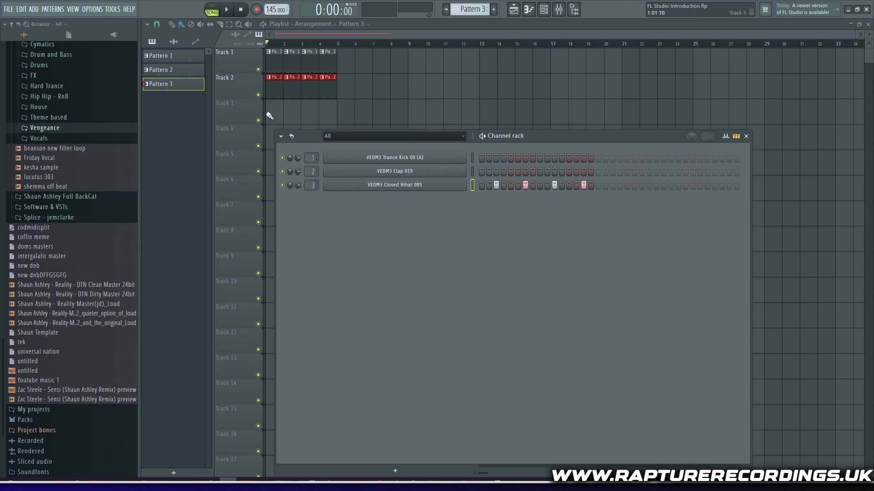
left_click_drag(269, 115, 330, 114)
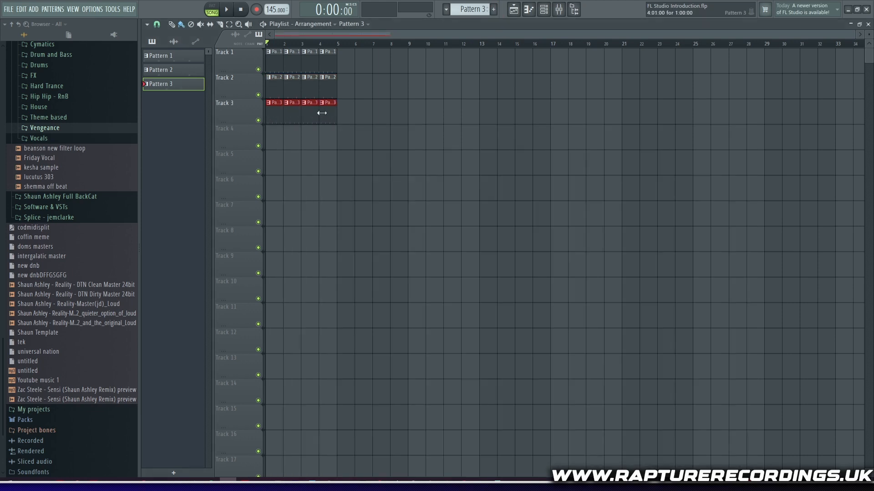
left_click(226, 10)
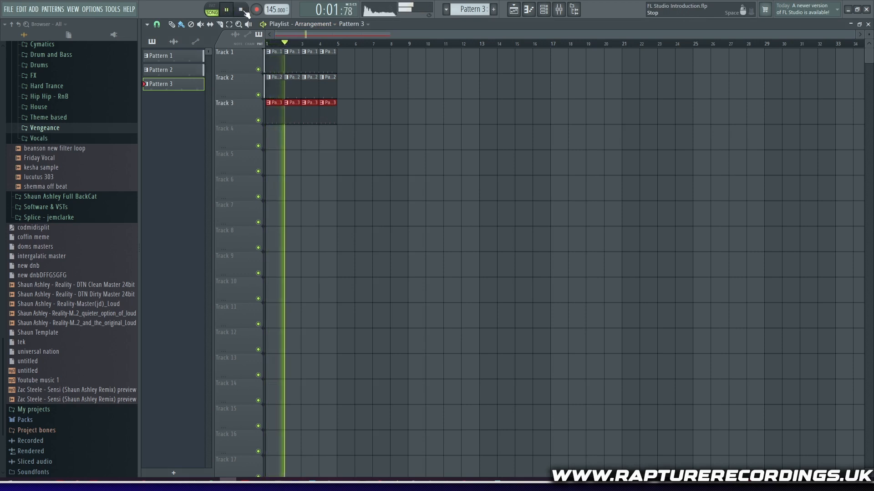
left_click(241, 10)
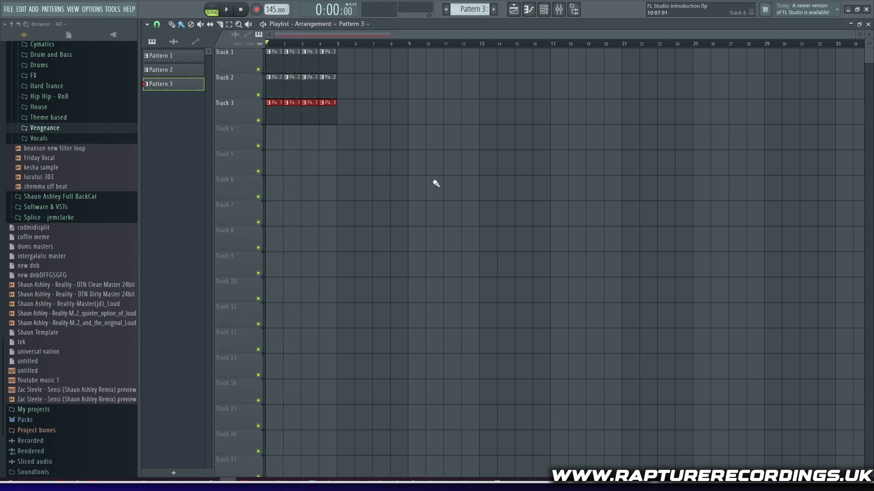
Select mixer tracks Insert 1, Insert 2 and Insert 3 together and lower their volume faders.
left_click(558, 10)
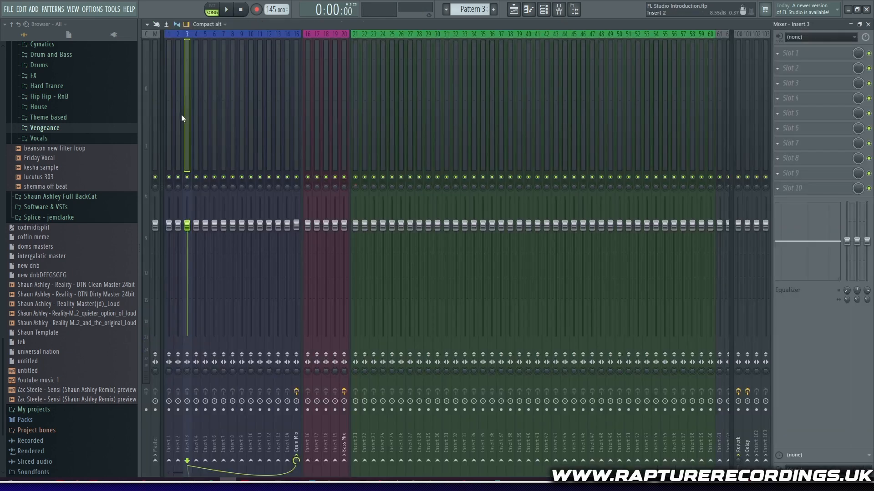
left_click(168, 144)
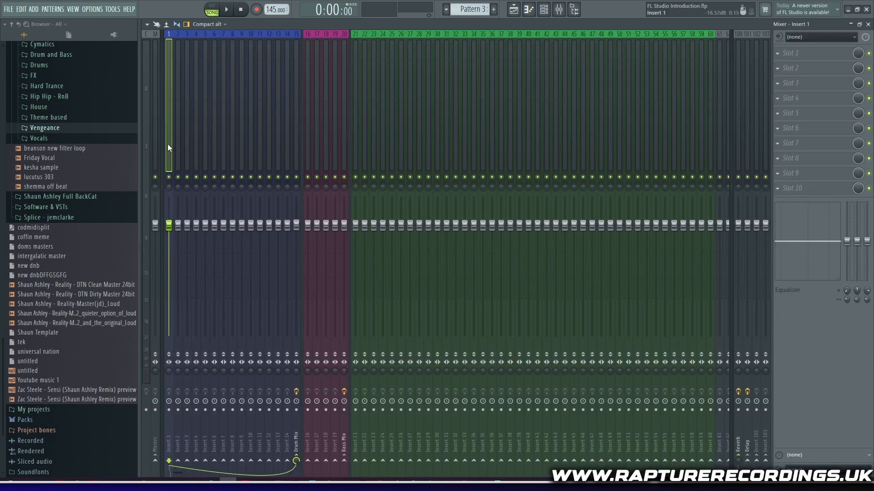
left_click(176, 138, "ctrl")
left_click(185, 142, "ctrl")
left_click_drag(187, 225, 178, 264)
Balance the drums during playback by lowering the Insert 2 and Insert 3 faders to a similar level below Insert 1.
left_click(182, 126)
key("space")
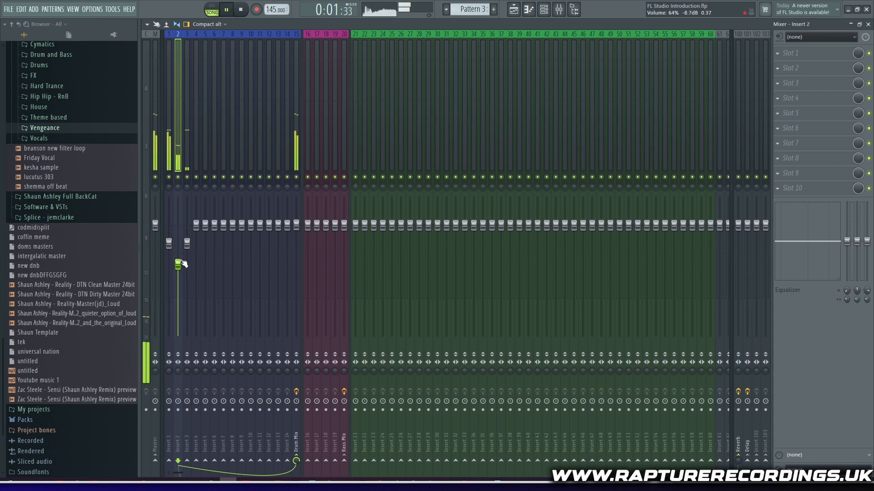
scroll(184, 252, "up", 2)
left_click(184, 252)
scroll(186, 258, "down", 4)
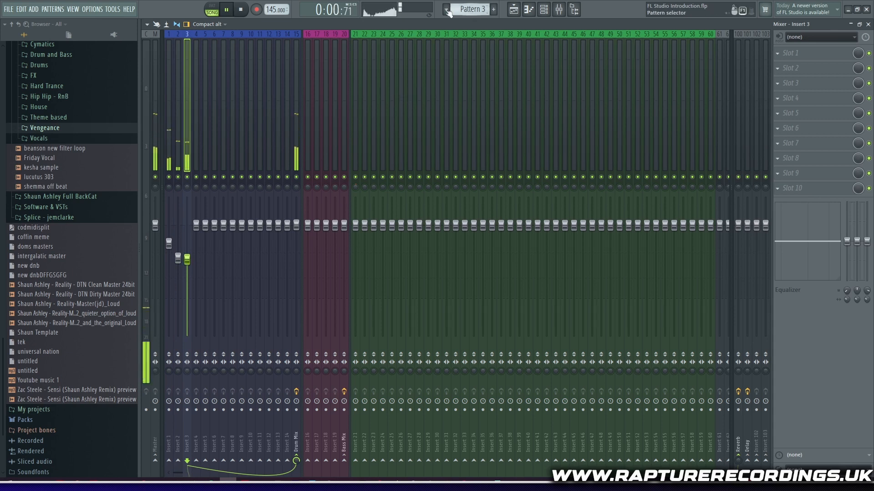
key("space")
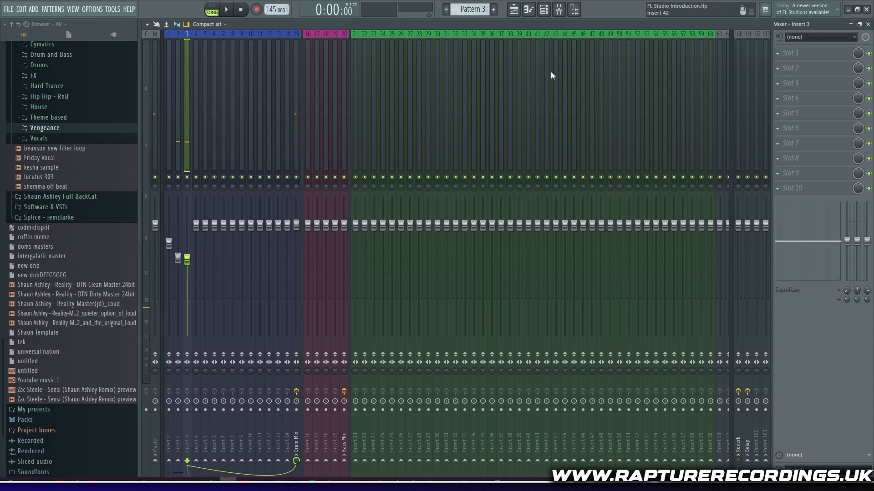
Return to the playlist and open the VEDM3 Downlifter folder under VEDM3 FX in the Vengeance EDM Essentials Vol.3 samples.
key("F5")
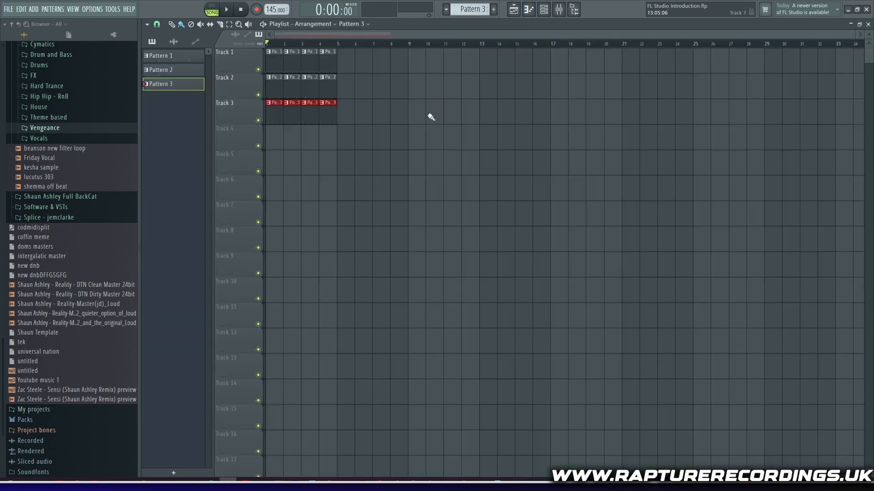
left_click(369, 117)
right_click(375, 117)
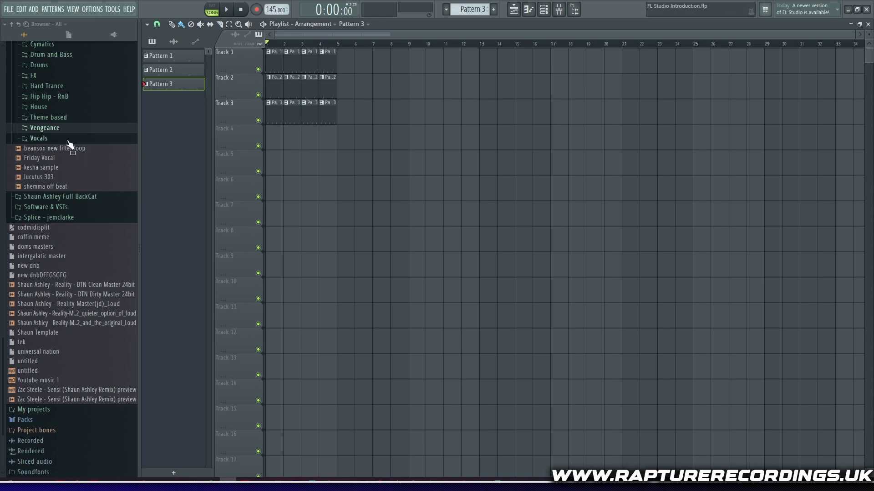
scroll(57, 129, "up", 5)
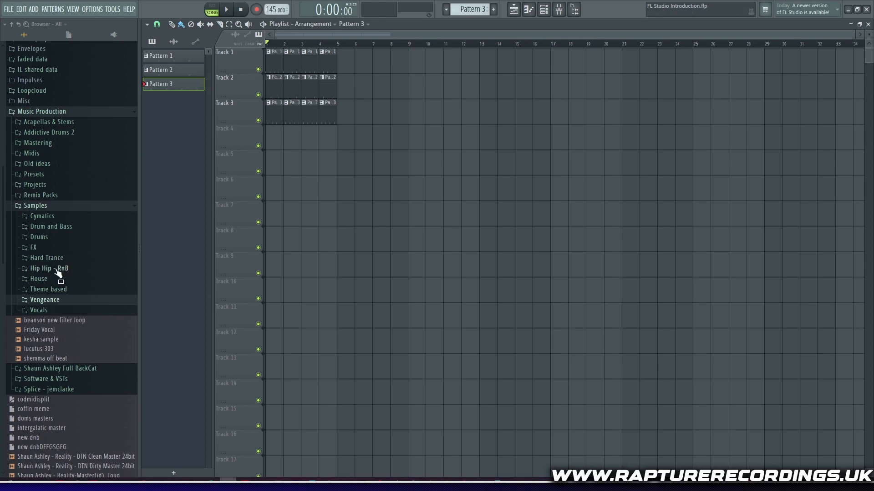
left_click(45, 300)
scroll(91, 296, "down", 4)
left_click(113, 238)
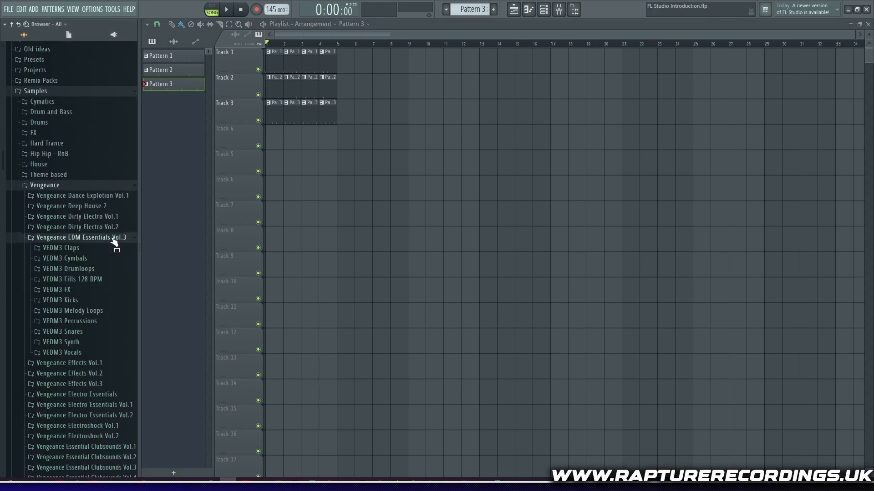
left_click(104, 289)
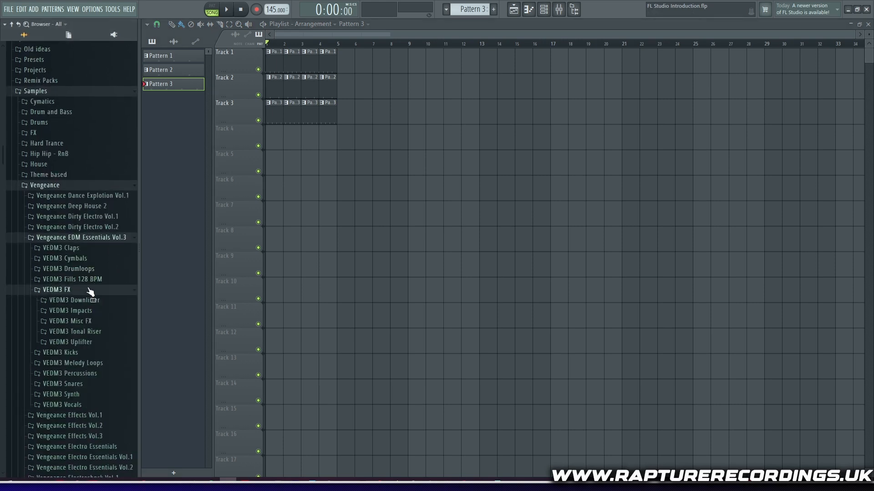
left_click(93, 301)
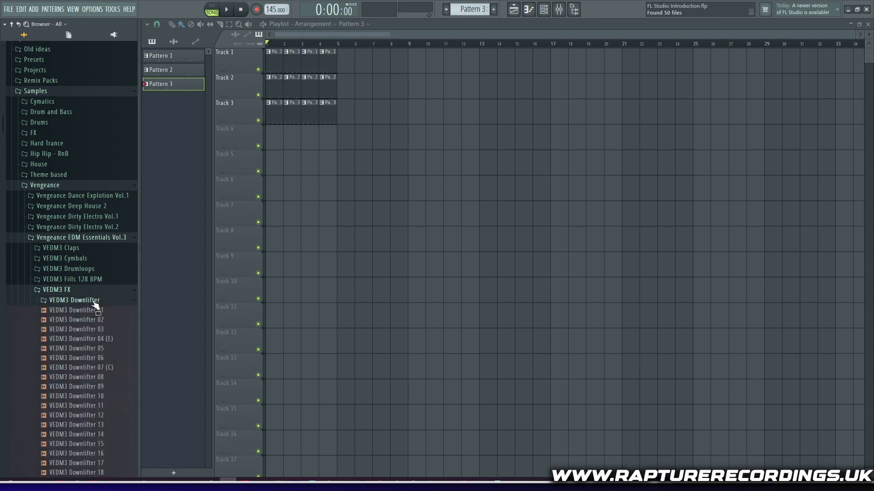
Audition VEDM3 Noise Downlifter 9, 8 and 7, and place VEDM3 Noise Downlifter 8 at the start of Track 4.
scroll(117, 342, "down", 10)
scroll(119, 340, "down", 1)
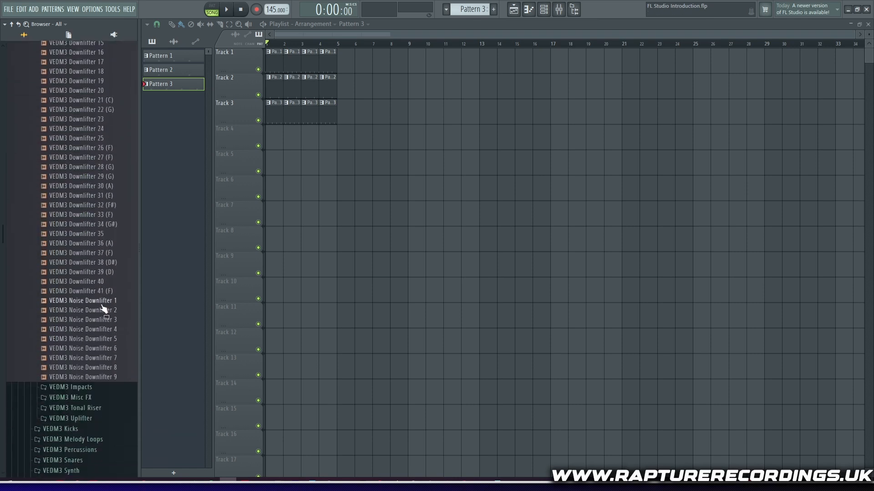
left_click(95, 377)
left_click(95, 368)
left_click(102, 359)
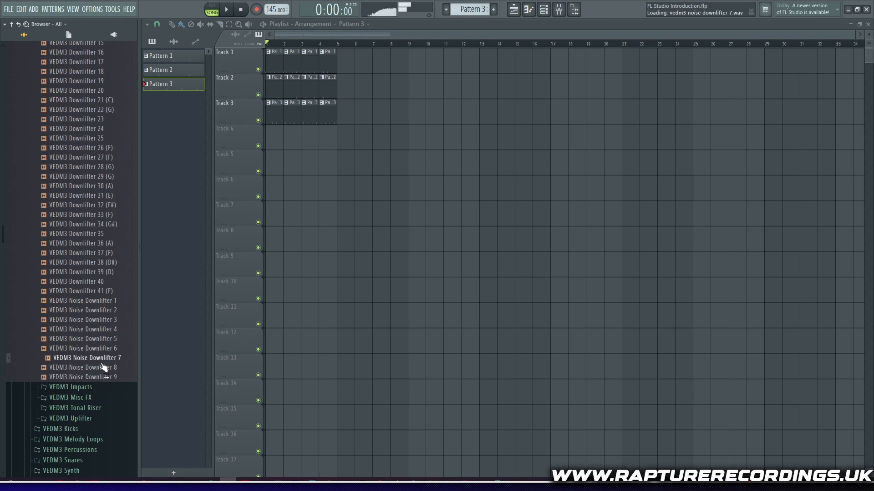
left_click(102, 368)
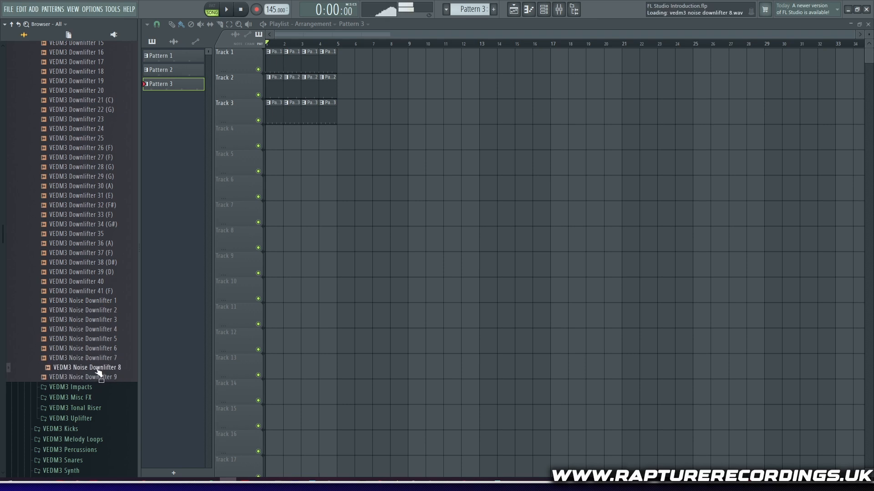
left_click_drag(102, 372, 266, 143)
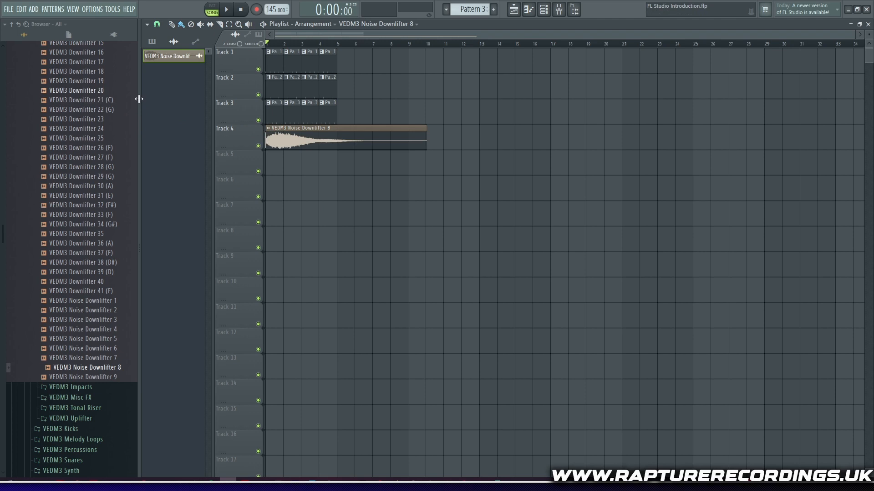
Fit the VEDM3 Noise Downlifter 8 clip to the project tempo, entering 128 BPM as its original tempo.
left_click(268, 128)
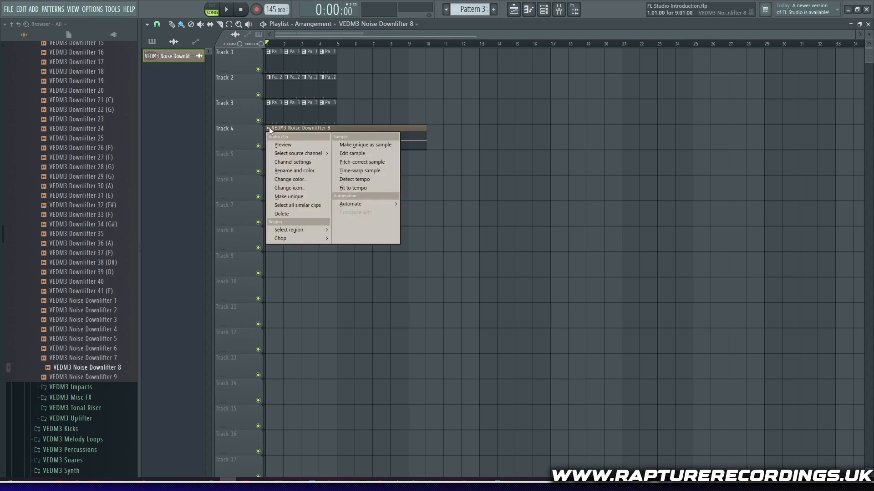
left_click(359, 188)
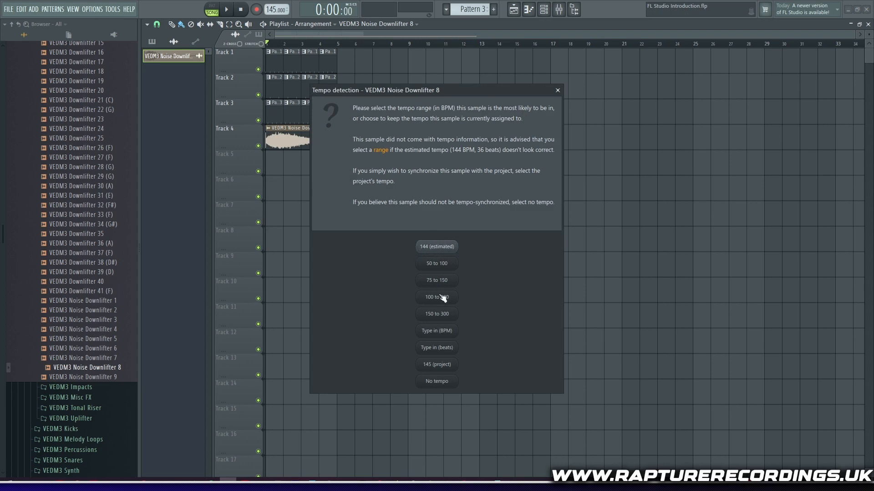
left_click(440, 333)
type("128")
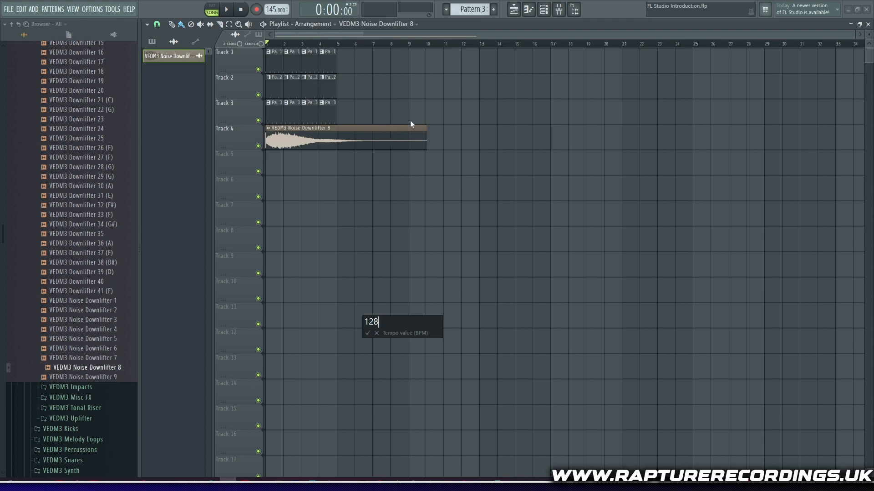
key("Escape")
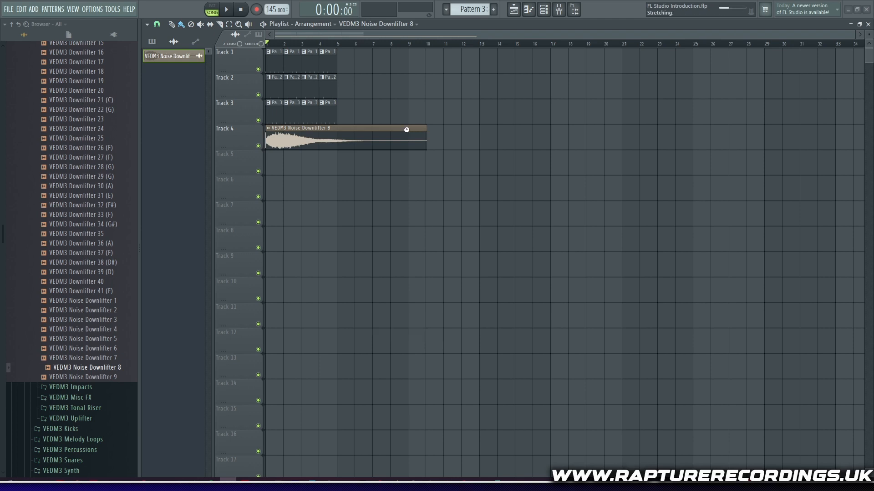
left_click_drag(426, 130, 406, 130)
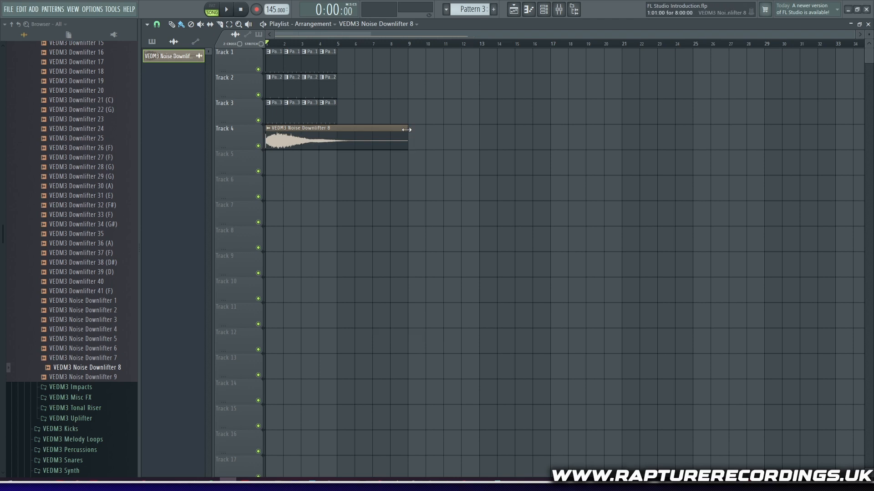
Move the downlifter clip to Track 9 and duplicate the pattern clips on Tracks 1 to 3 to about bar 5.
left_click_drag(290, 147, 252, 270)
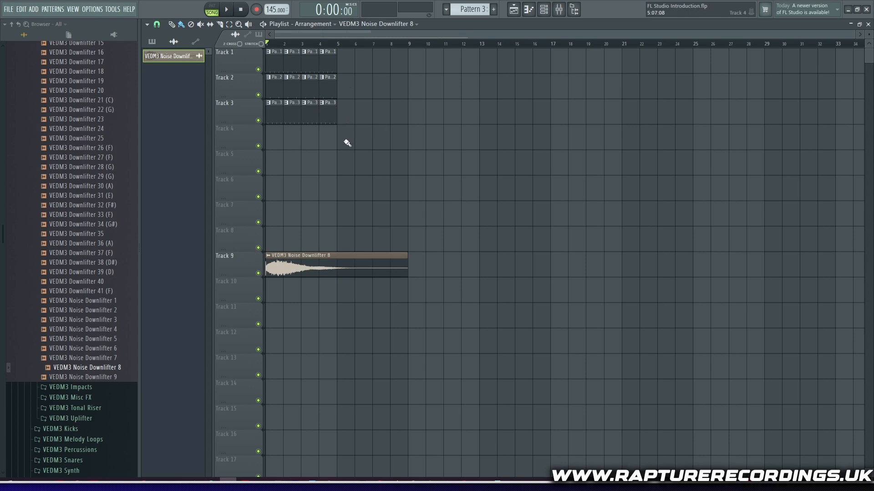
left_click_drag(345, 142, 265, 48)
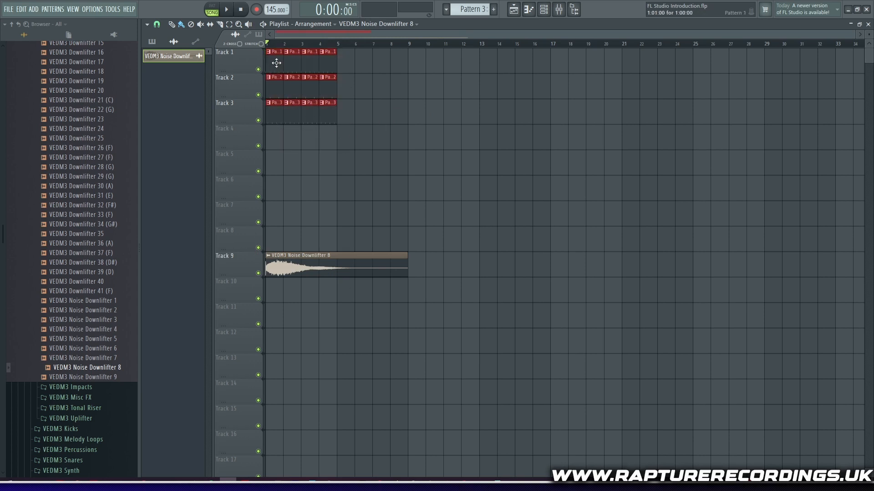
key("ctrl+v")
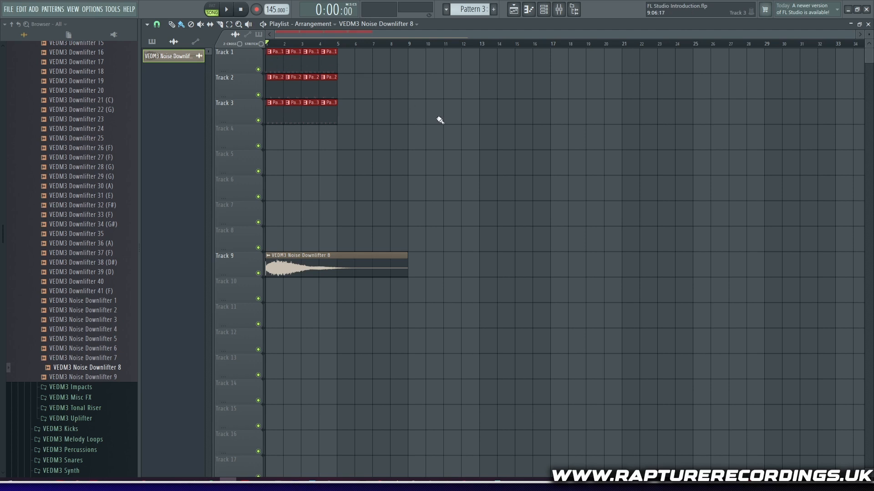
left_click_drag(280, 59, 346, 67)
Set playlist snapping to (none) and align the duplicated pattern clips exactly with the start of bar 5.
scroll(346, 66, "up", 6)
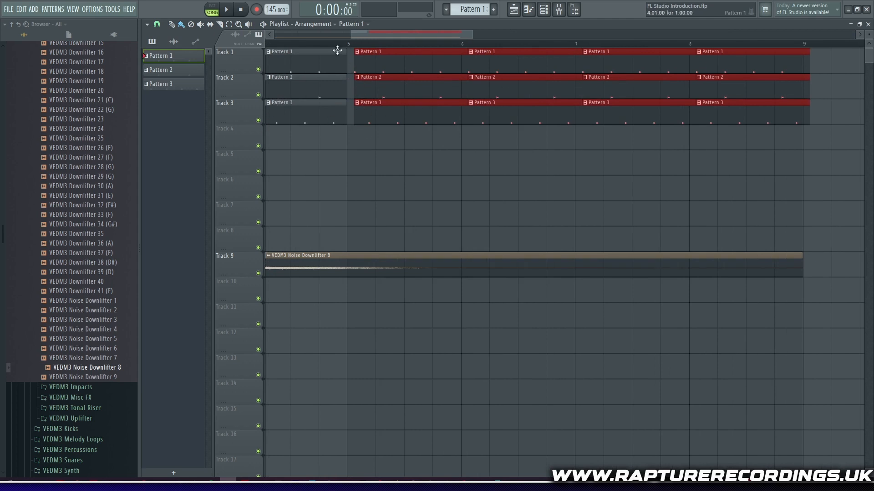
left_click(158, 26)
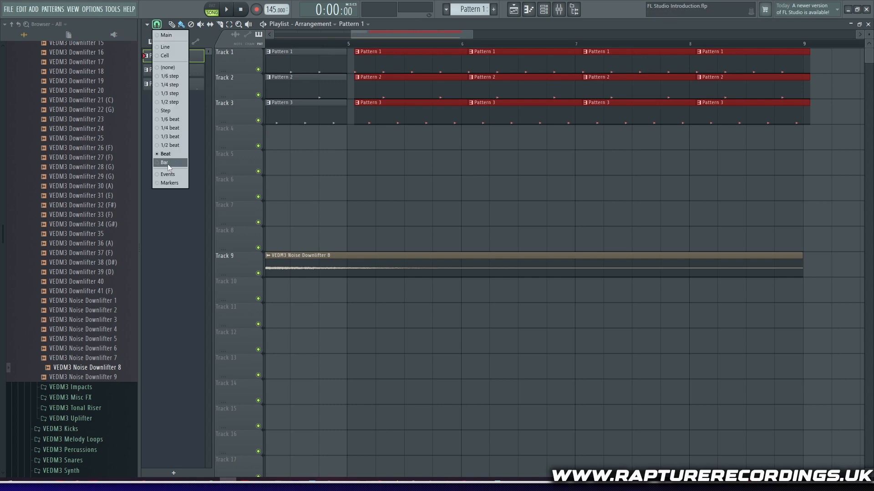
left_click(170, 69)
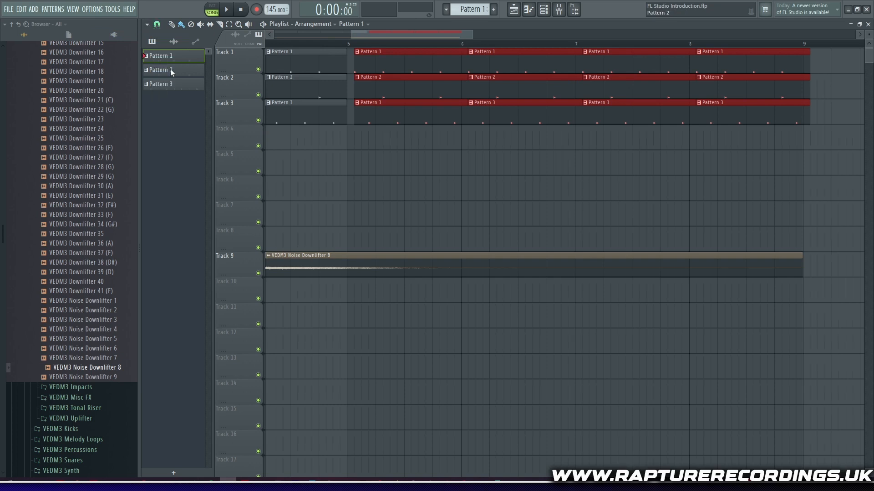
left_click_drag(437, 58, 430, 58)
scroll(337, 105, "up", 6)
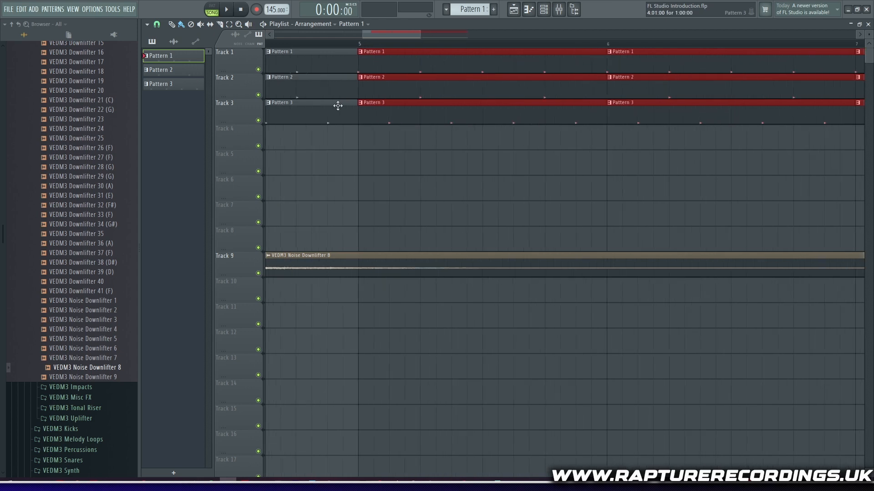
scroll(292, 102, "up", 1)
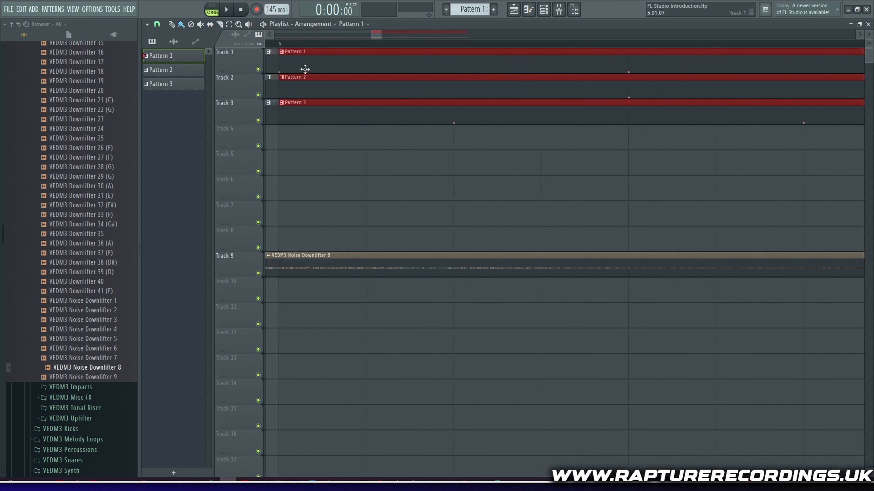
scroll(329, 162, "down", 8)
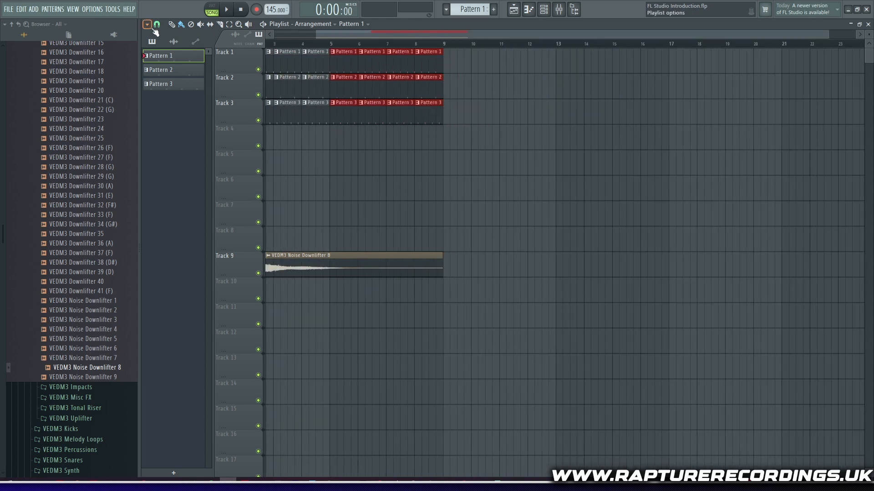
Set playlist snapping to Bar and deselect the duplicated pattern clips.
left_click(157, 24)
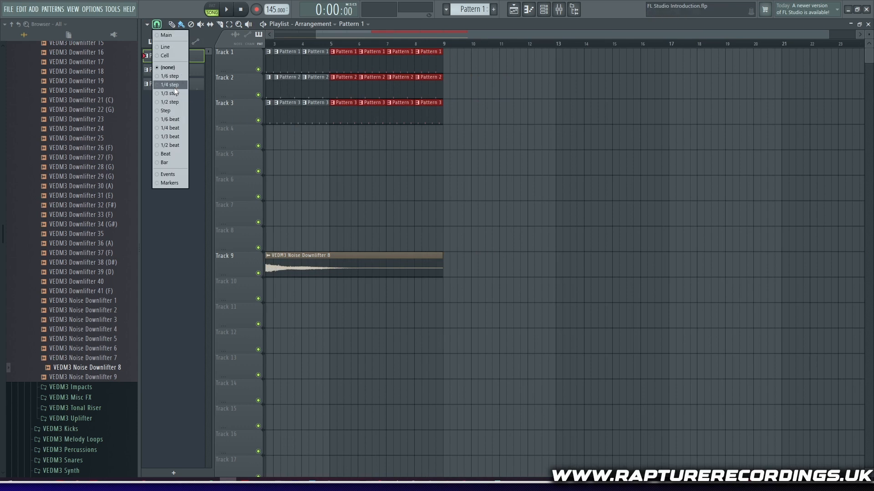
left_click(173, 163)
scroll(409, 142, "down", 1)
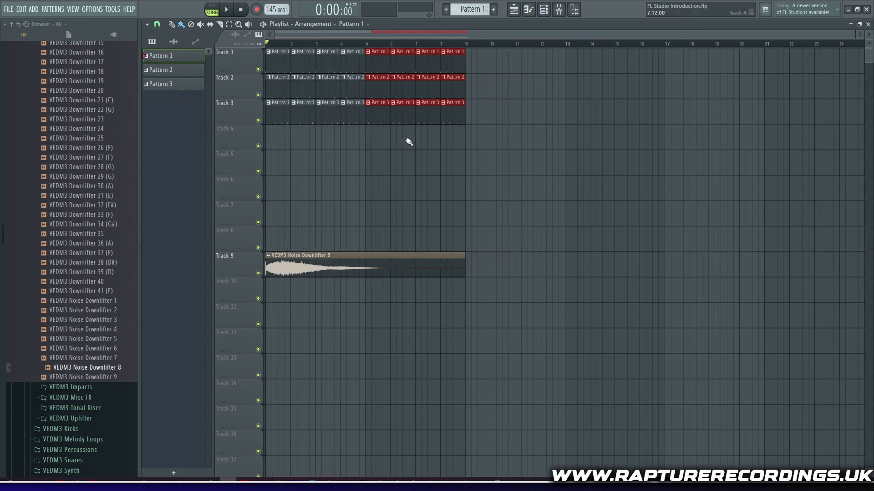
right_click(386, 156)
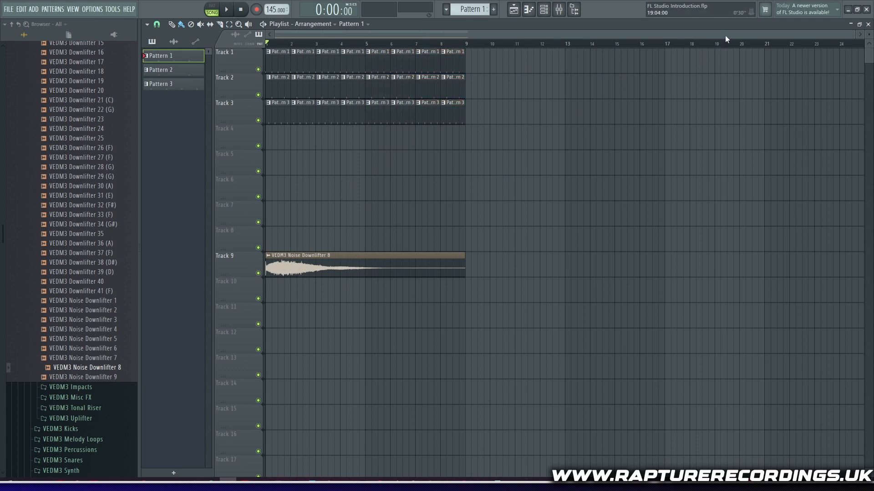
Open the channel rack and switch its channel filter from Unsorted to All.
left_click(544, 9)
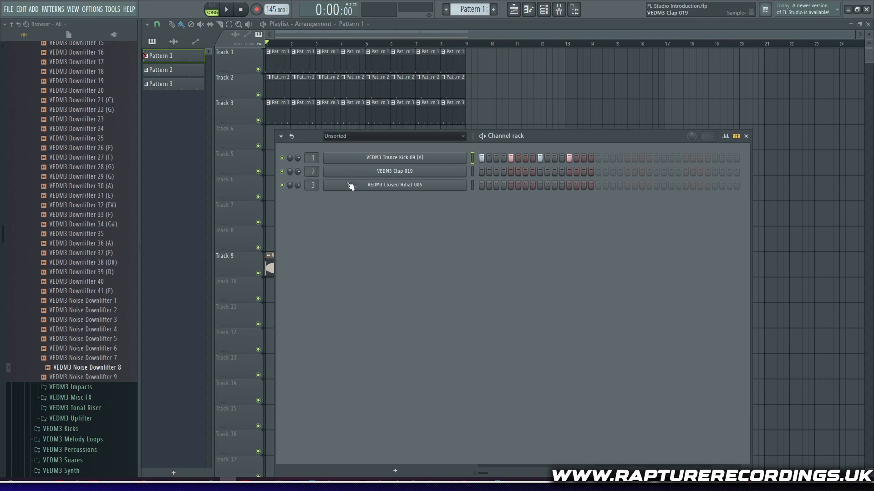
left_click(363, 139)
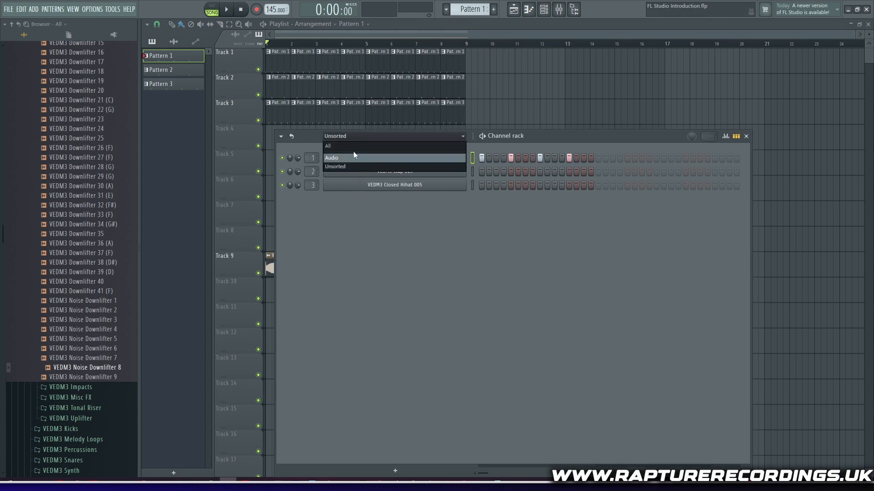
left_click(342, 166)
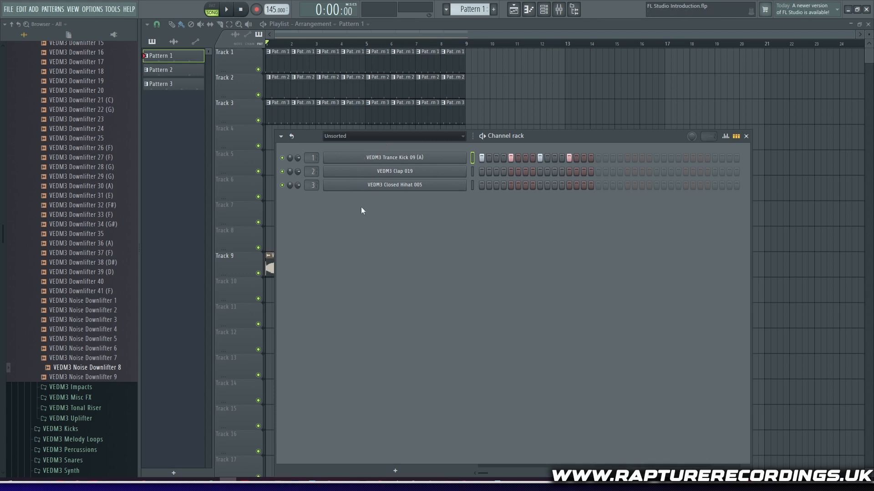
left_click(361, 138)
left_click(353, 146)
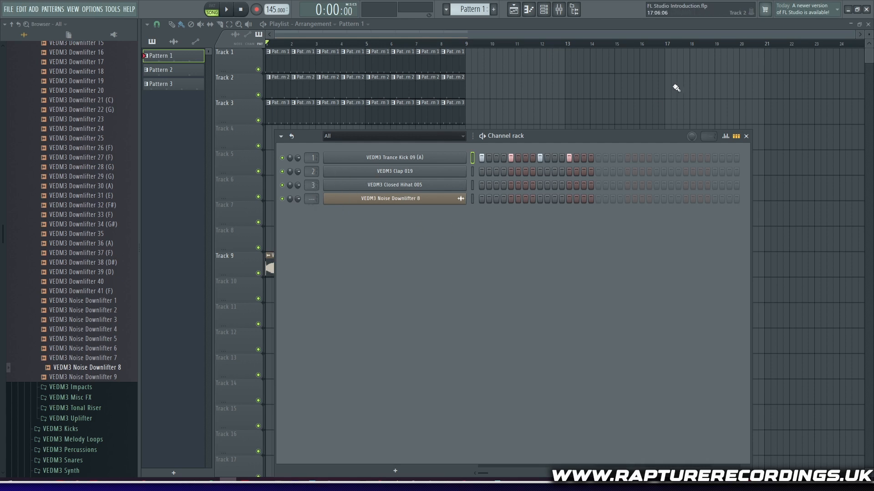
Route the VEDM3 Noise Downlifter 8 channel to mixer track 21, the first green insert.
left_click(559, 9)
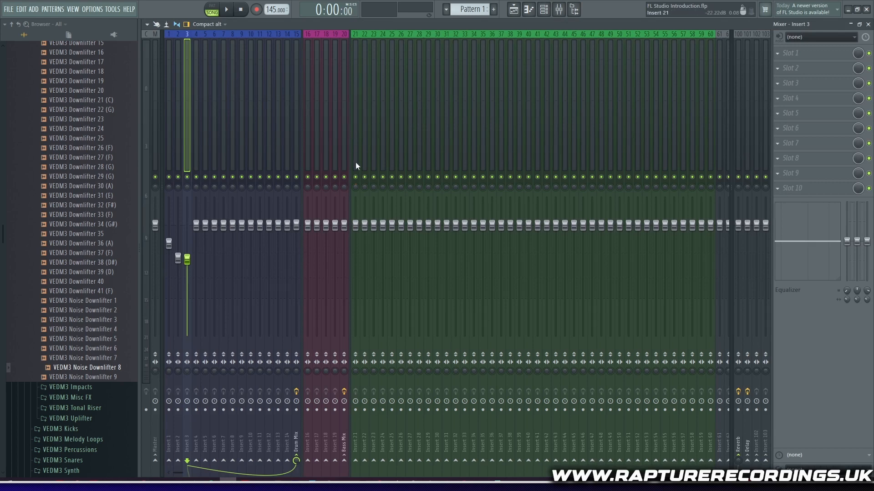
left_click(528, 10)
left_click_drag(316, 198, 349, 215)
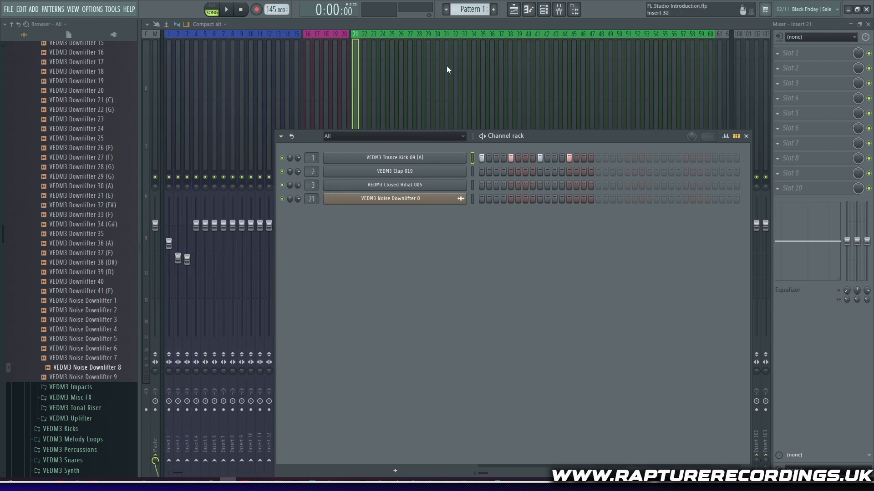
Lower the Insert 21 volume fader well below the levels of the drum inserts.
left_click(426, 27)
left_click_drag(356, 223, 355, 274)
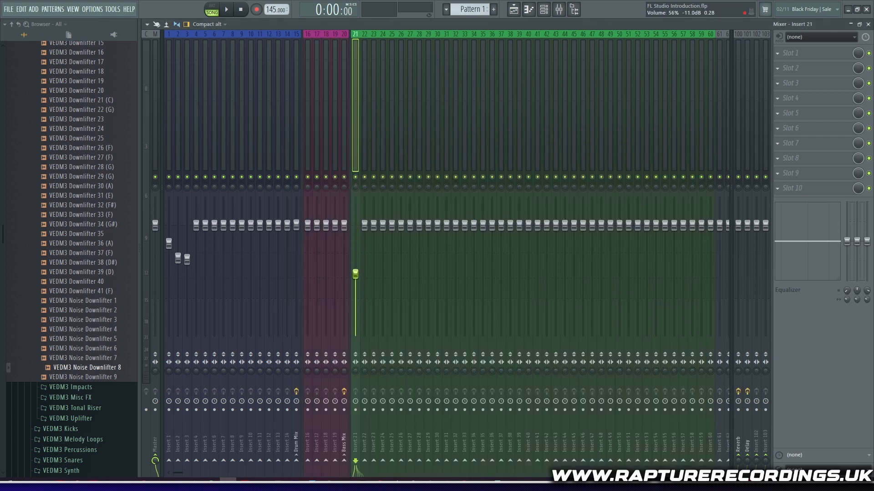
left_click_drag(355, 314, 356, 316)
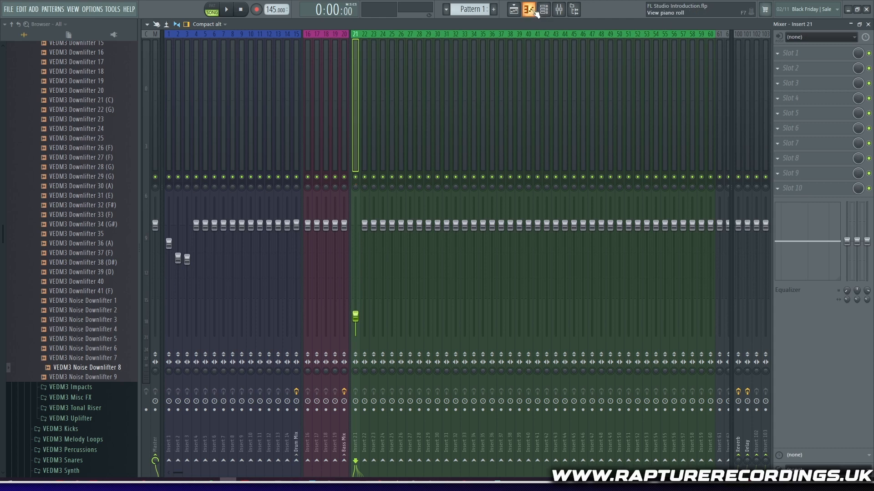
Return to the playlist, play the arrangement to hear the downlifter with the drums, and stop playback.
left_click(513, 9)
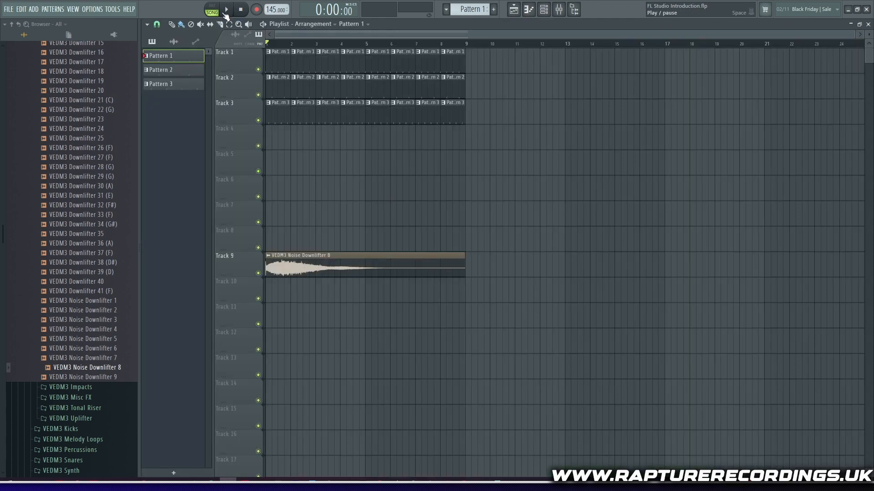
key("space")
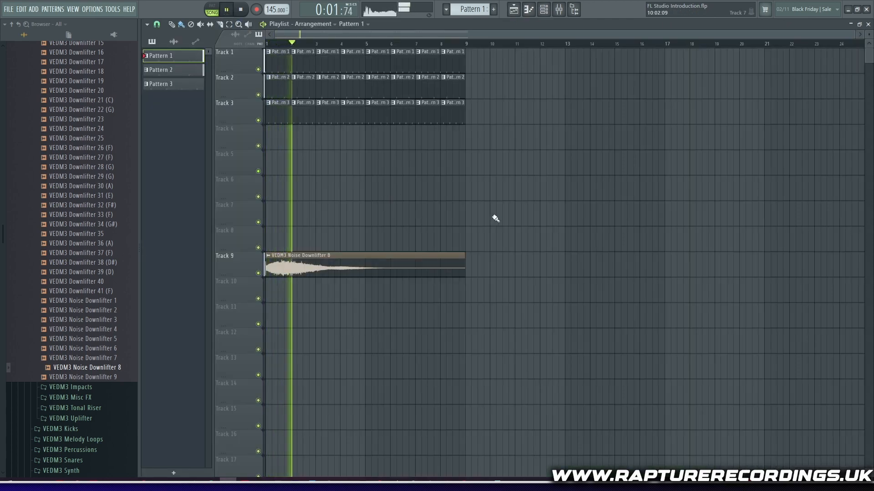
left_click(242, 10)
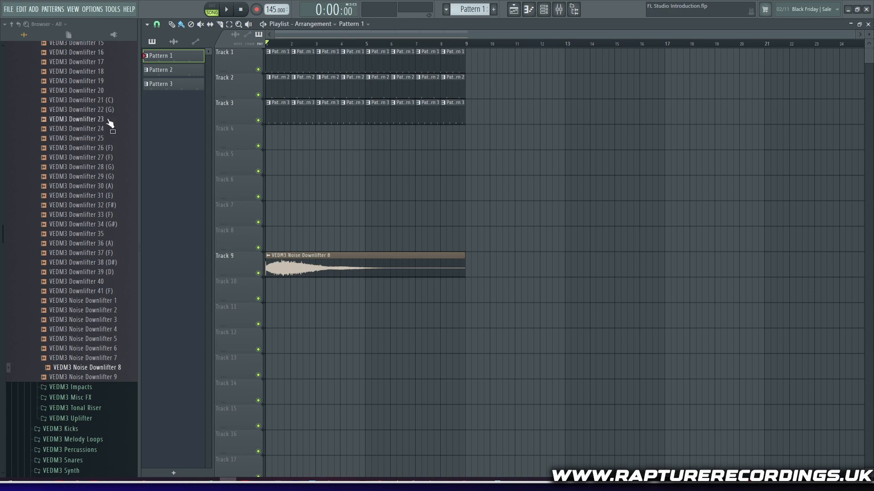
Collapse the Vengeance EDM Essentials Vol.3 sample folder and open the piano roll for VEDM3 Trance Kick 09 (A).
scroll(122, 142, "up", 12)
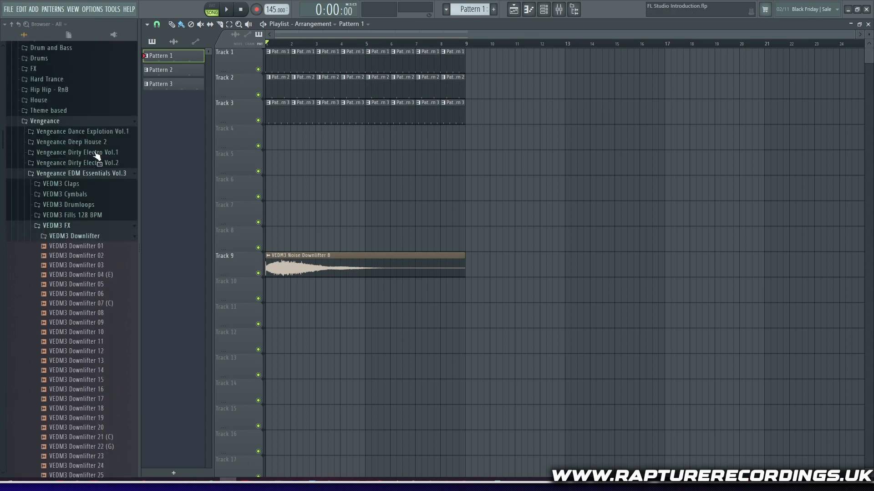
left_click(58, 181)
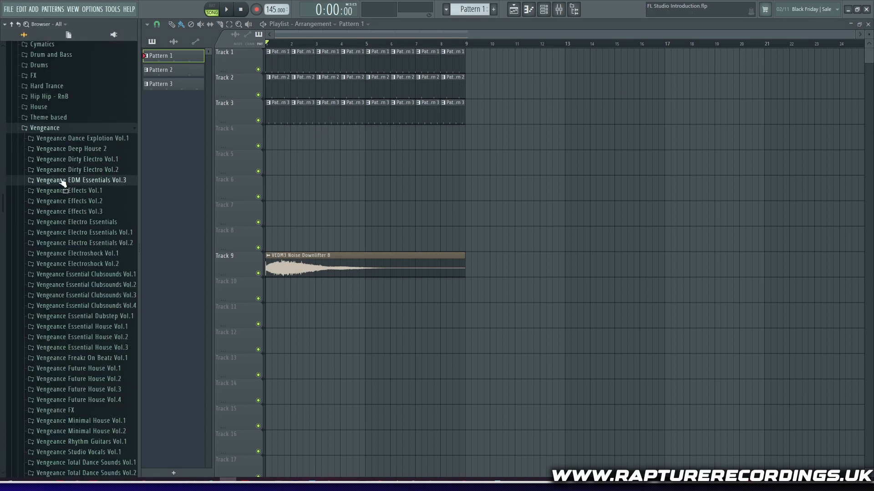
left_click(529, 11)
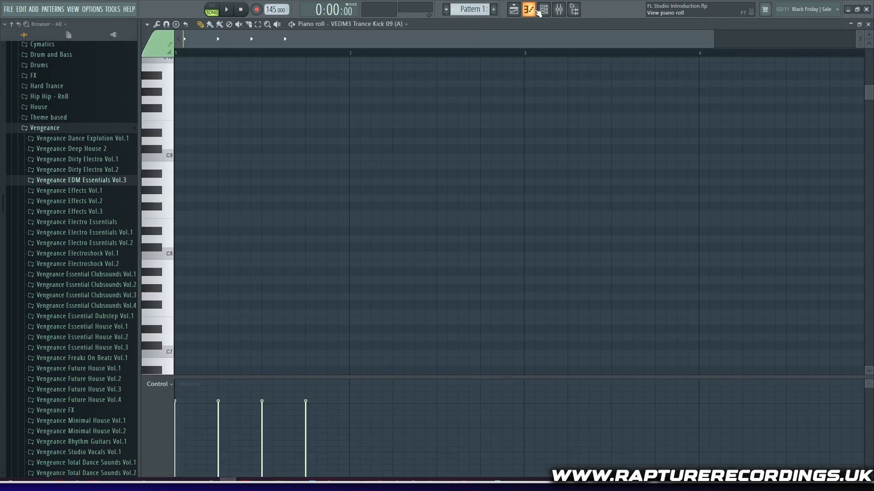
Add the Serum synth from the installed VST generators to the channel rack and move its window out of the way.
left_click(536, 11)
left_click(544, 11)
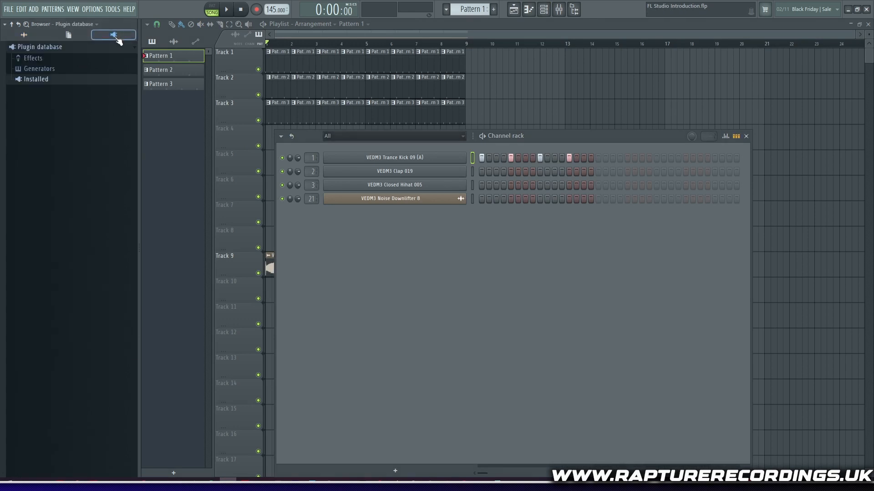
left_click(114, 34)
left_click(36, 79)
left_click(41, 100)
left_click(63, 121)
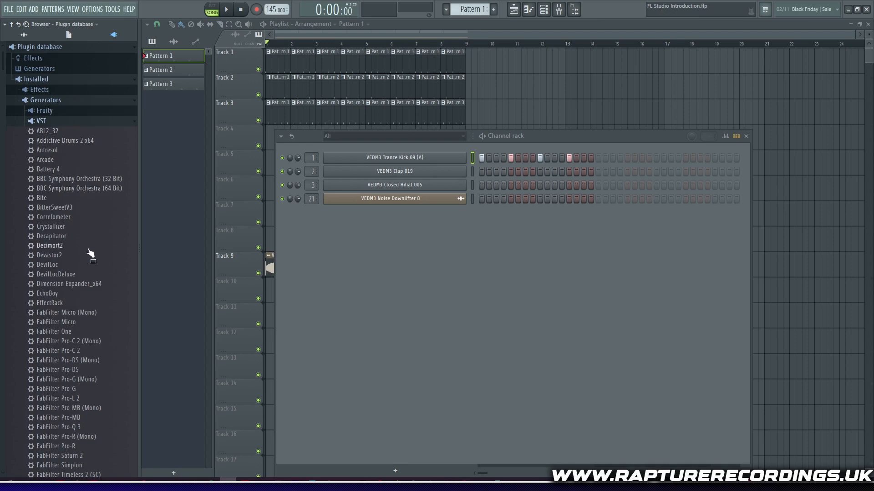
scroll(90, 254, "down", 20)
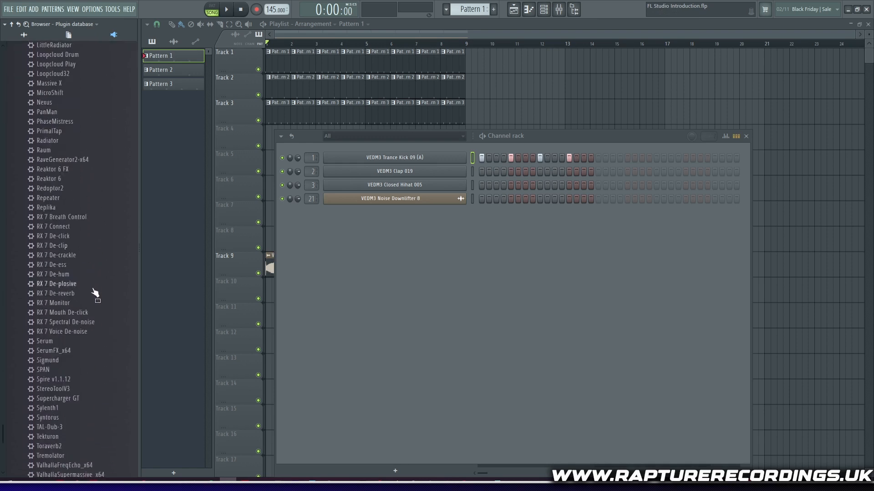
scroll(94, 291, "down", 2)
left_click_drag(45, 291, 387, 225)
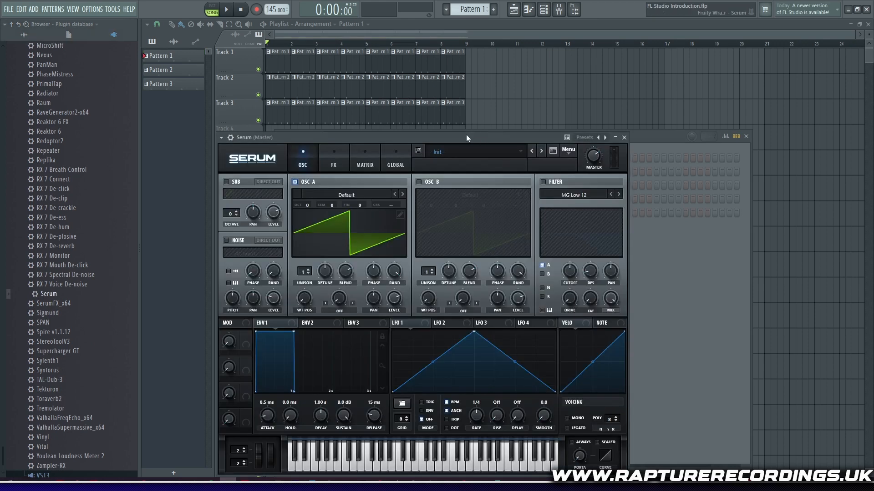
left_click_drag(466, 135, 444, 71)
left_click(649, 304)
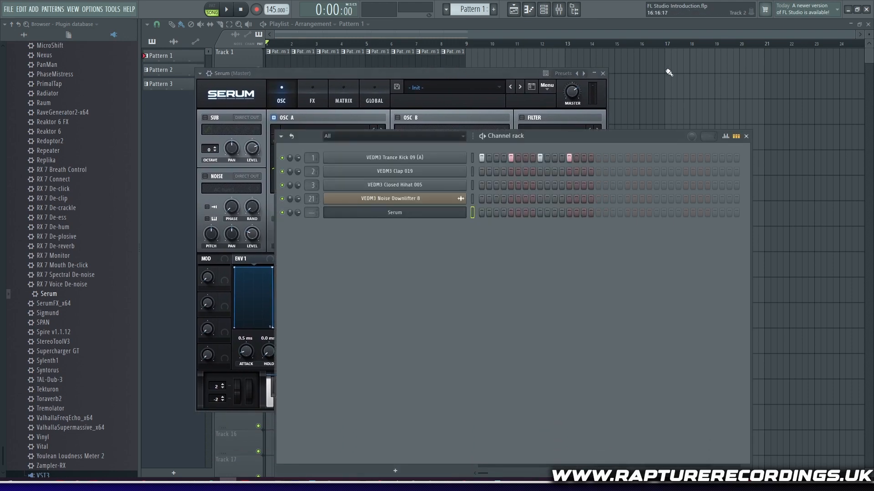
Route the Serum channel to mixer track 16, the first pink insert, and lower the Insert 16 volume fader.
left_click(559, 9)
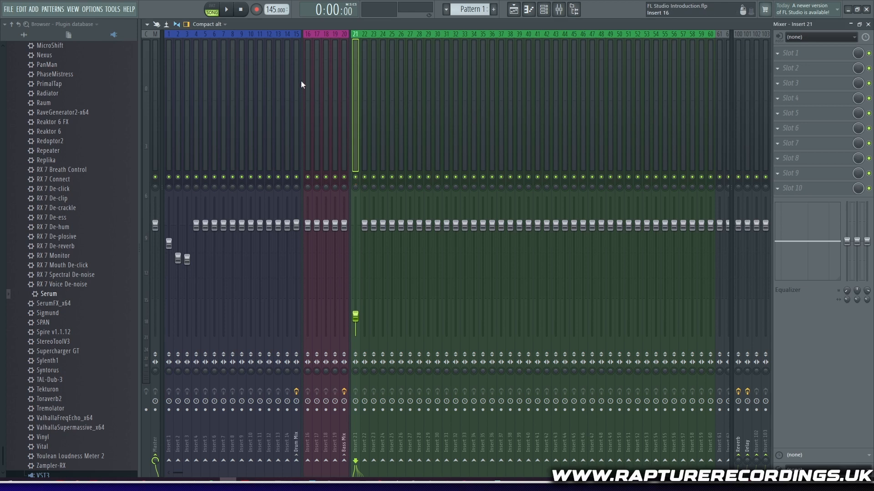
left_click(544, 9)
left_click_drag(313, 212, 312, 182)
left_click(339, 25)
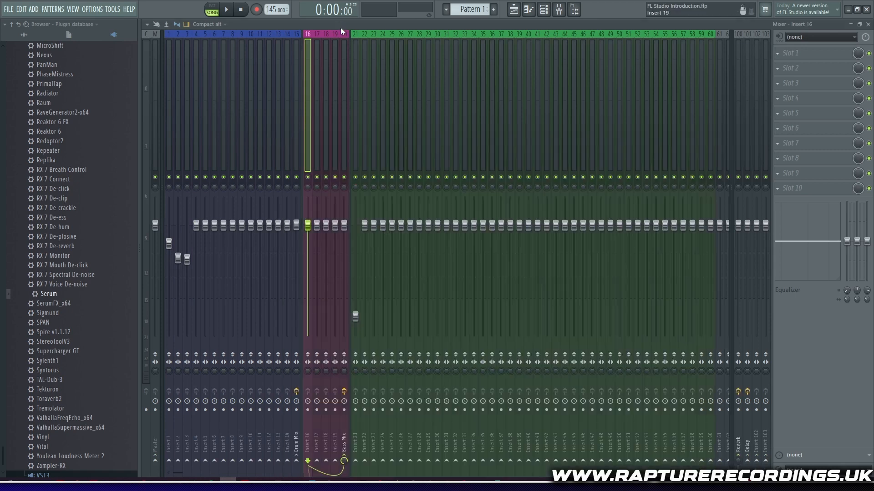
left_click_drag(307, 225, 307, 263)
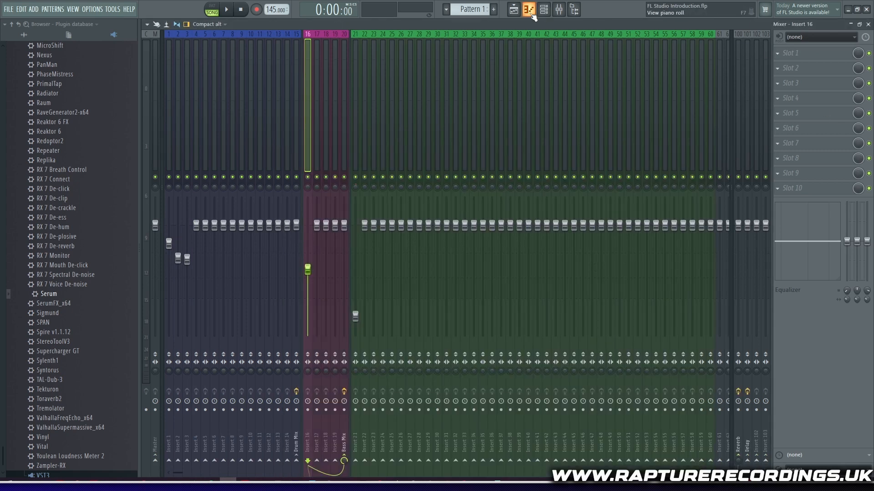
Load the BASS - Freebase preset from the STEV2 Basses of the Freshly Squeezed Serum Trance Essentials Vol.2 bank and audition a note.
left_click(544, 9)
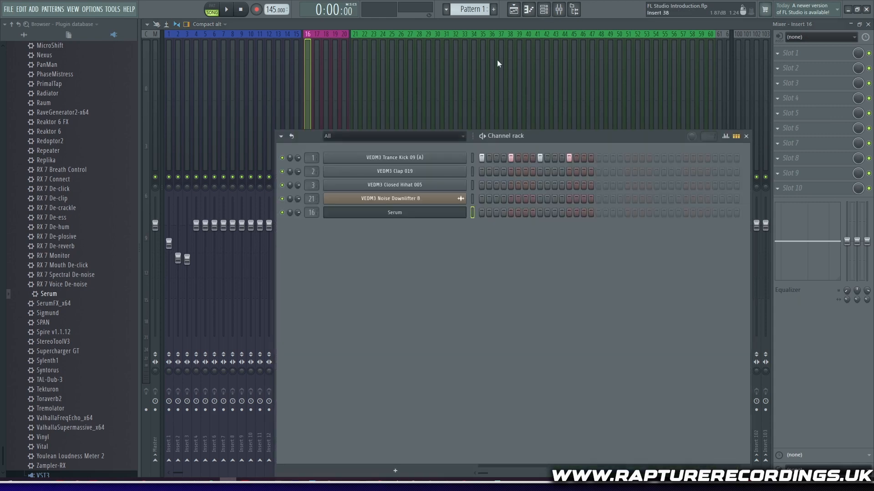
left_click(382, 208)
left_click(462, 86)
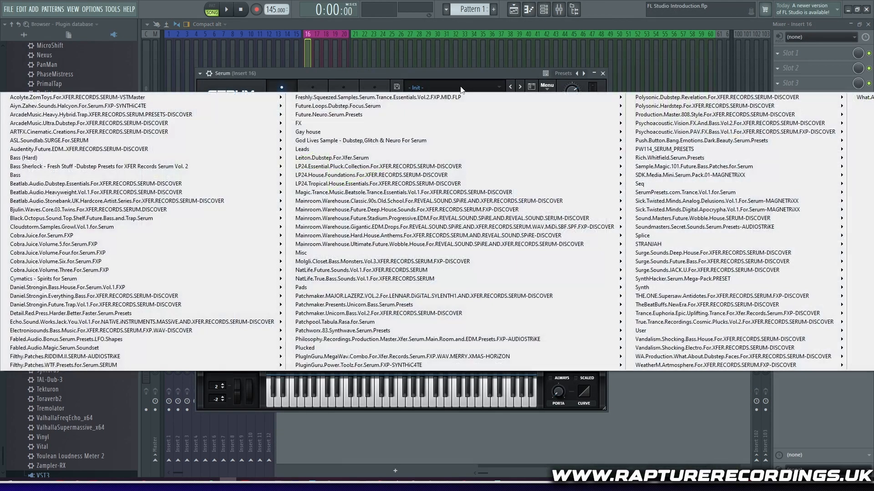
mouse_move(445, 97)
mouse_move(657, 108)
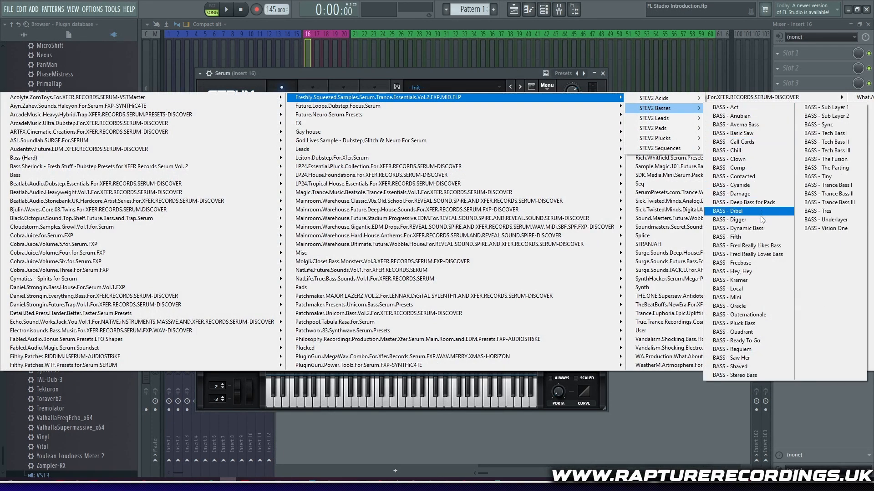
left_click(757, 268)
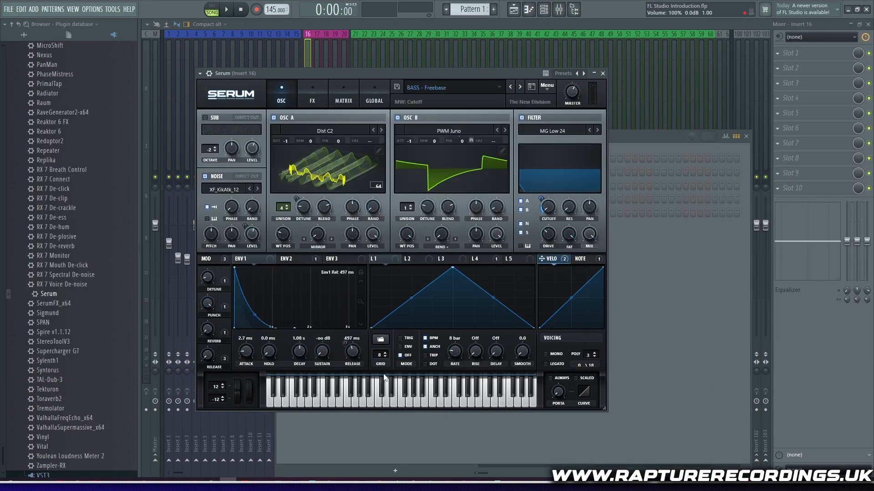
left_click(327, 399)
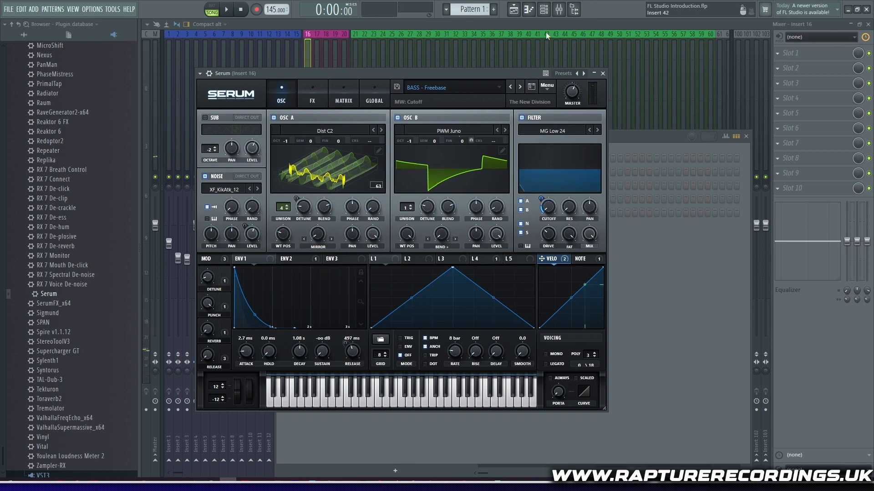
Check the playlist and create a new empty Pattern 4 with its default name for the bass.
left_click(514, 9)
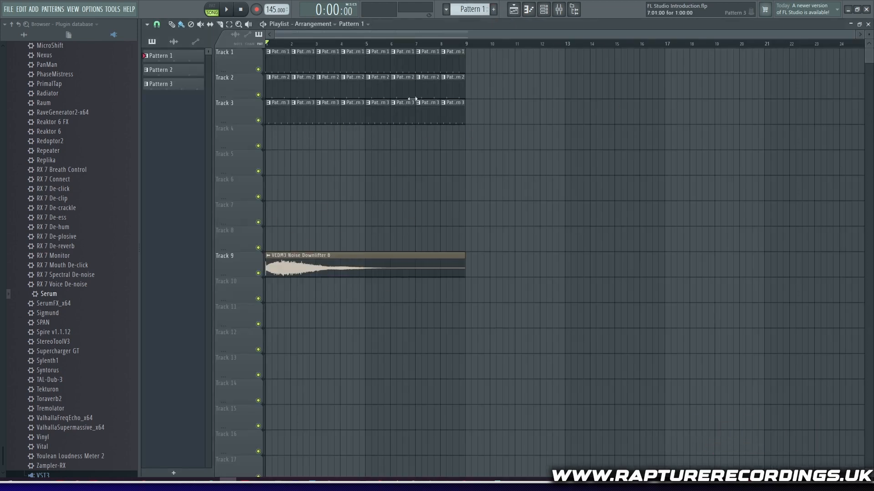
left_click(542, 13)
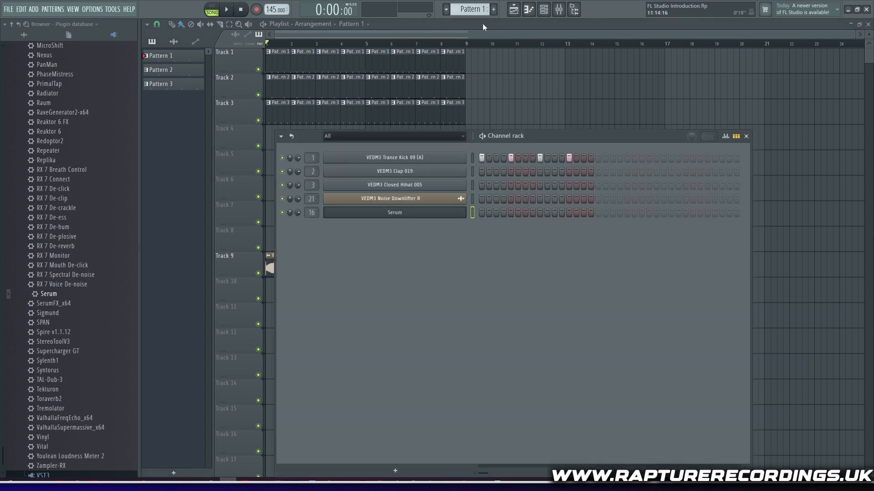
left_click(494, 10)
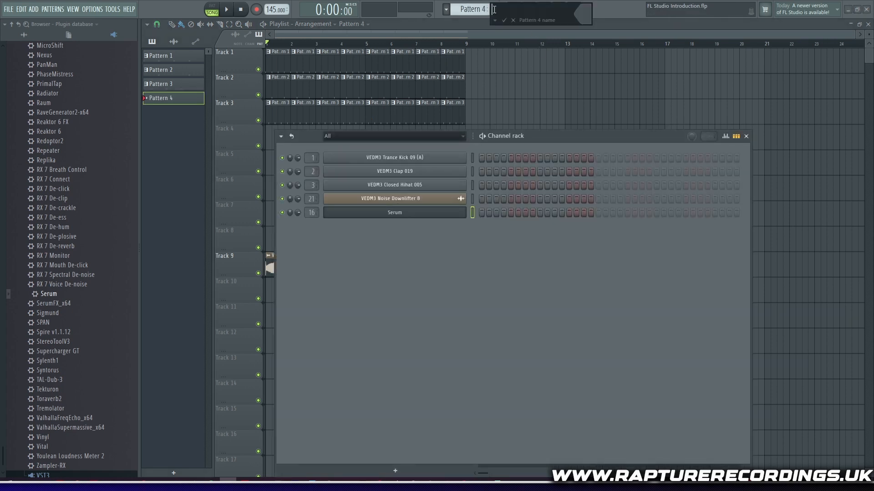
key("Return")
right_click(405, 213)
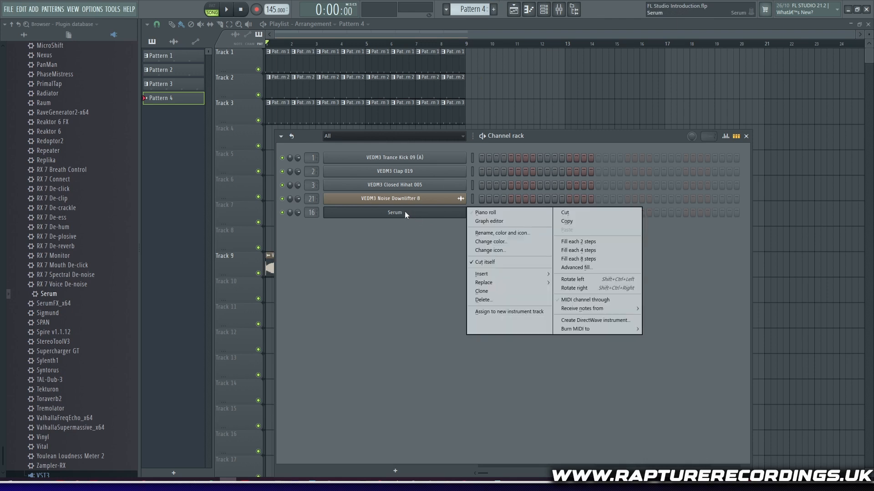
left_click(488, 212)
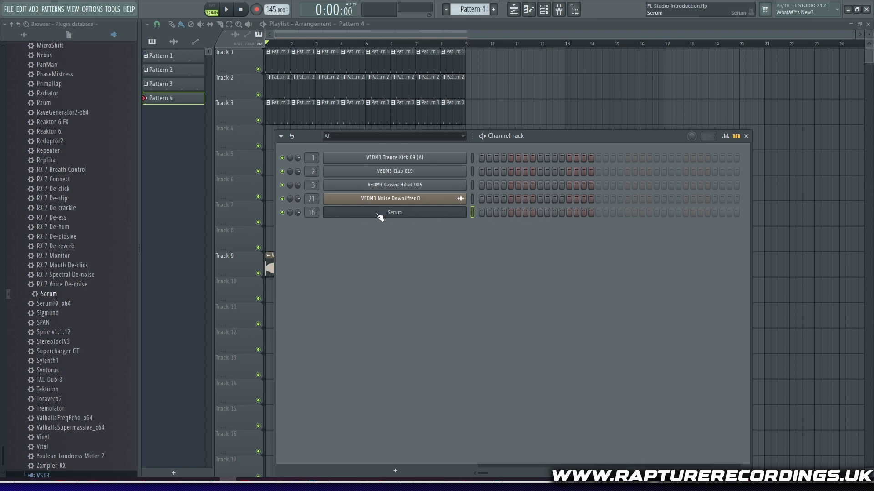
left_click(451, 199)
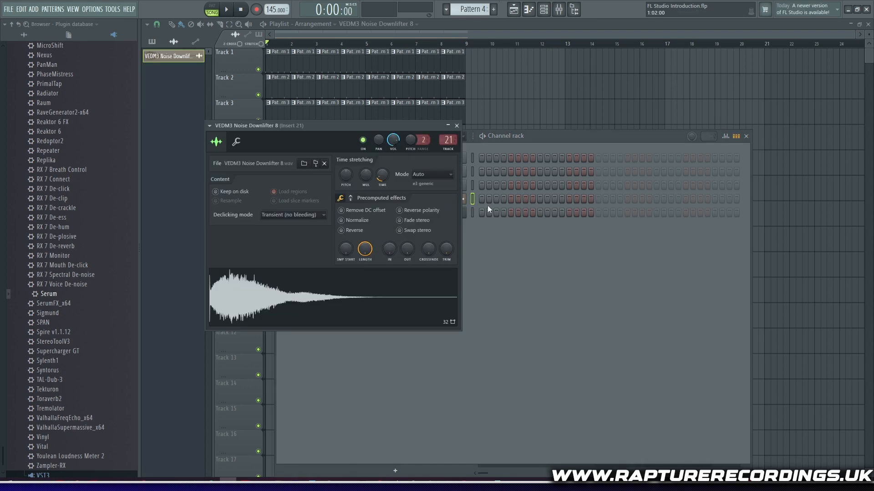
left_click(456, 125)
left_click(438, 217)
left_click(642, 240)
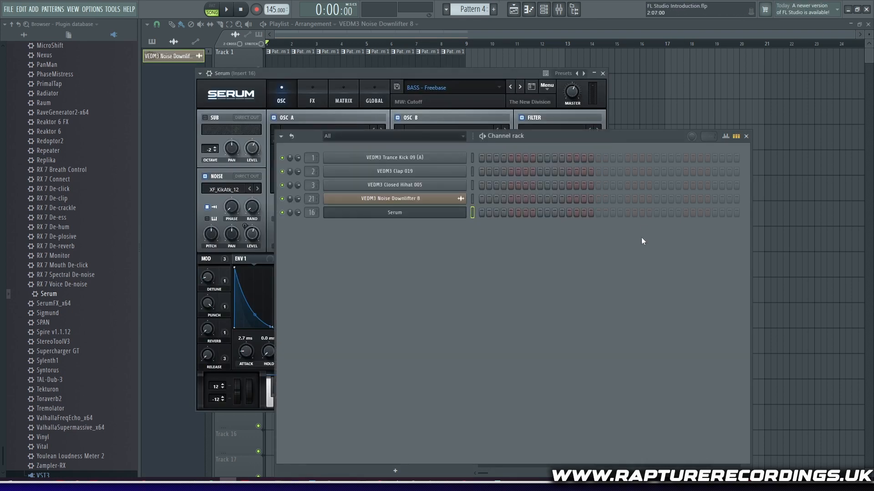
Open the piano roll for the Serum channel in Pattern 4 and bring the octave between C4 and C5 into view.
right_click(464, 208)
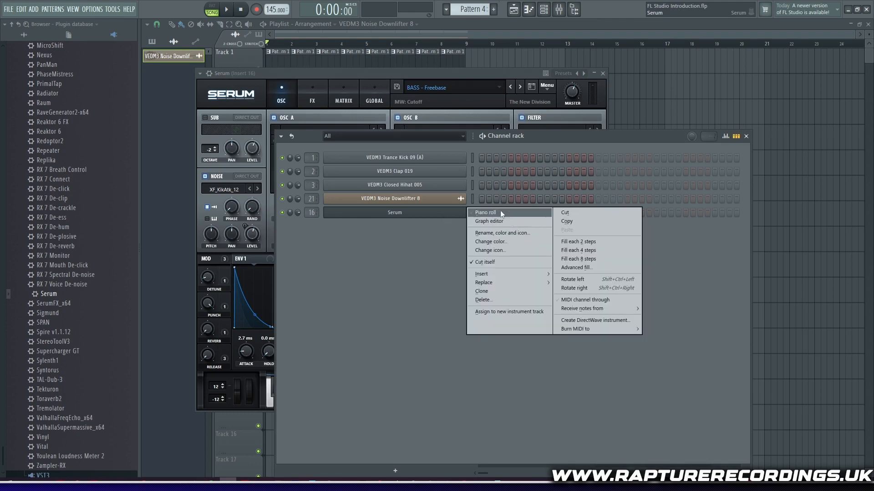
left_click(500, 211)
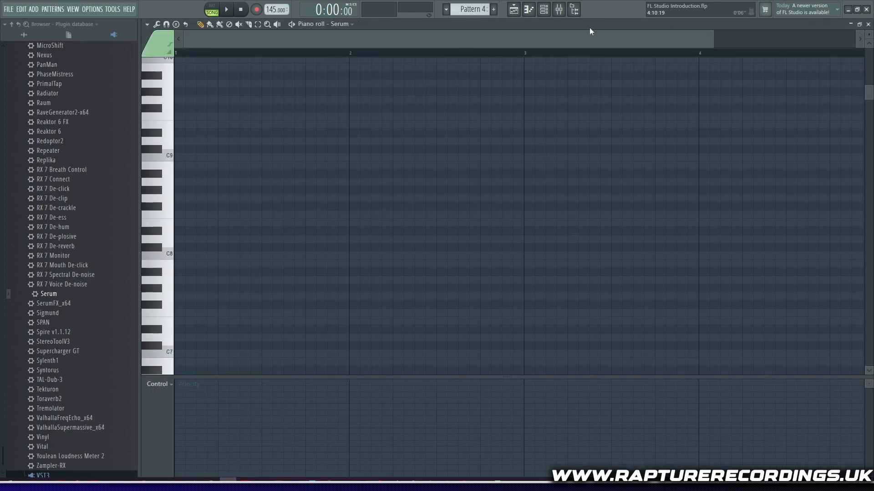
left_click(543, 9)
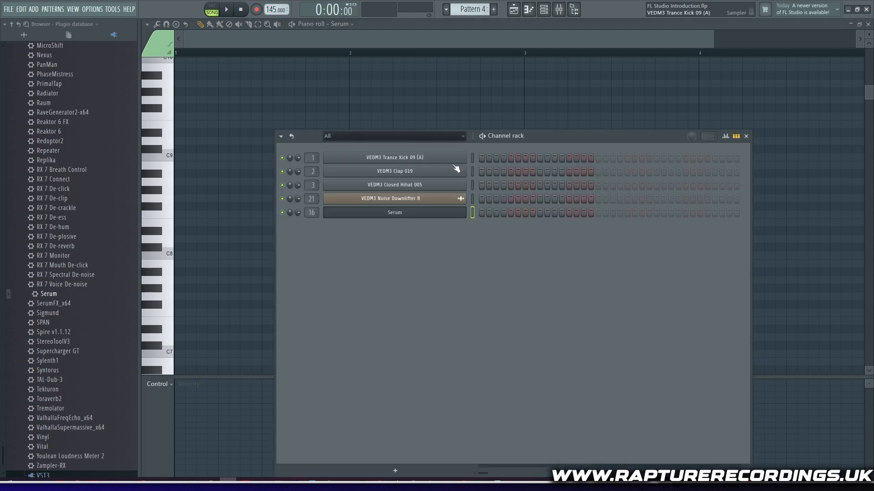
left_click(529, 11)
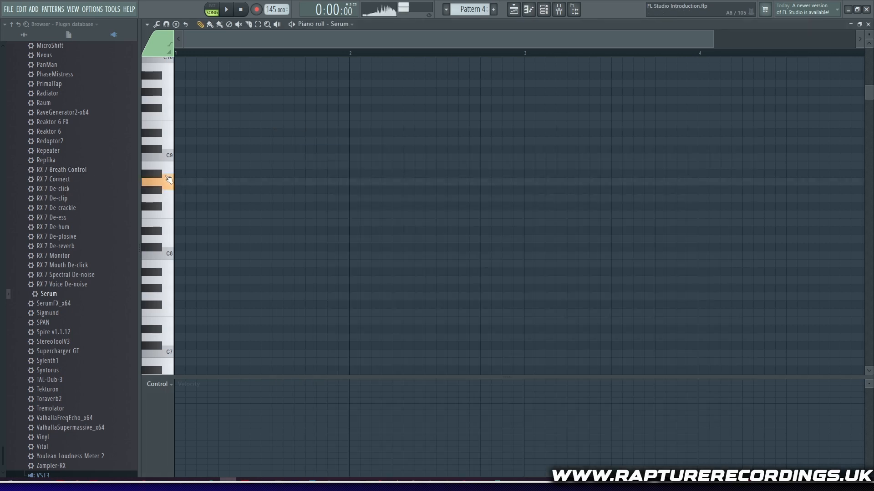
scroll(167, 233, "down", 5)
scroll(167, 233, "down", 8)
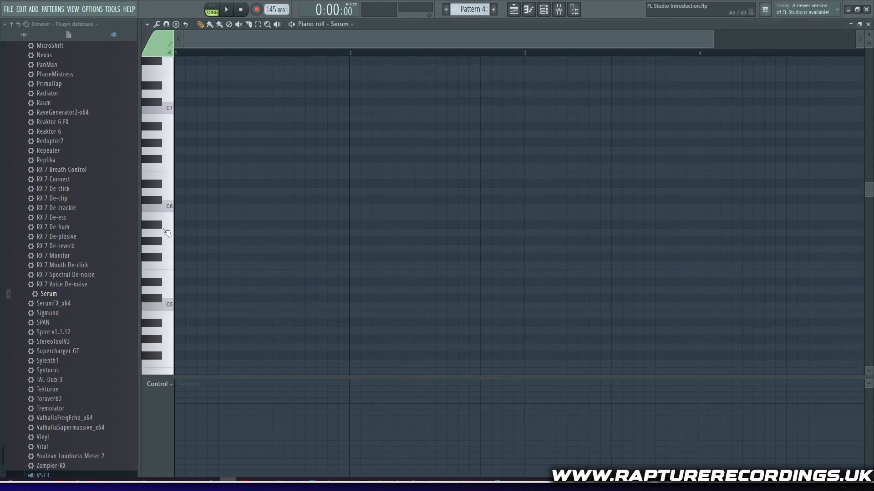
scroll(167, 149, "down", 1)
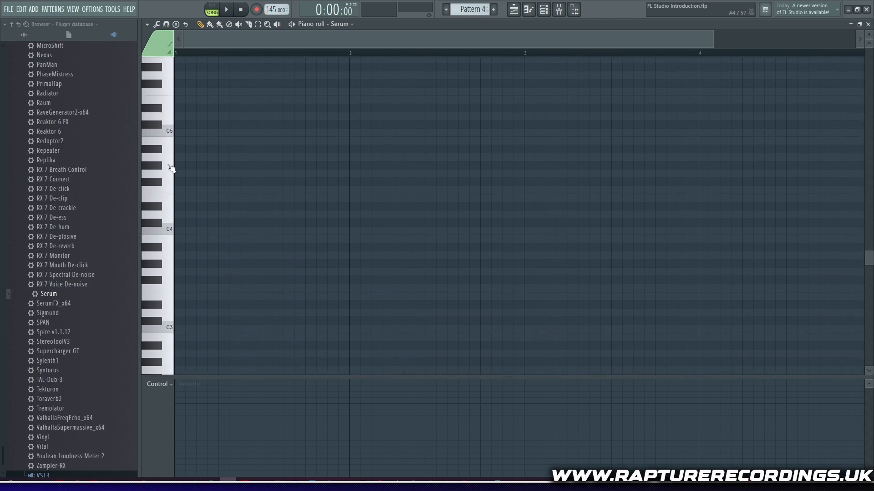
left_click(199, 157)
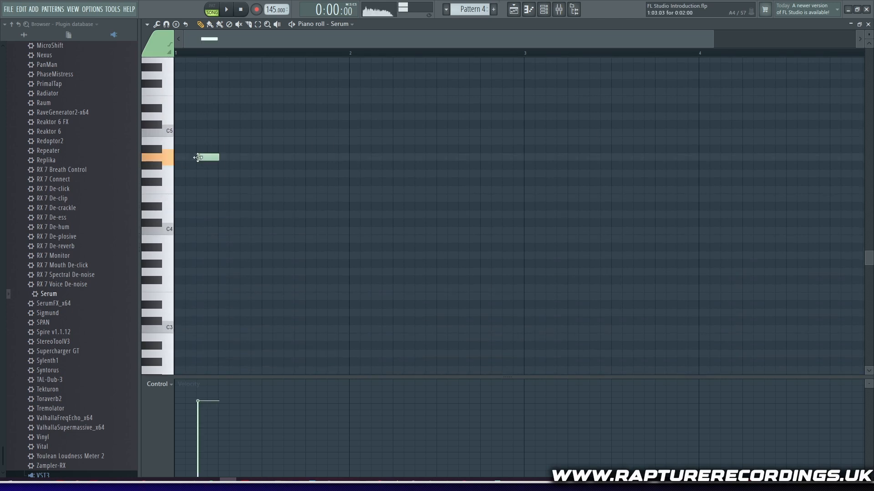
left_click(205, 156)
right_click(206, 157)
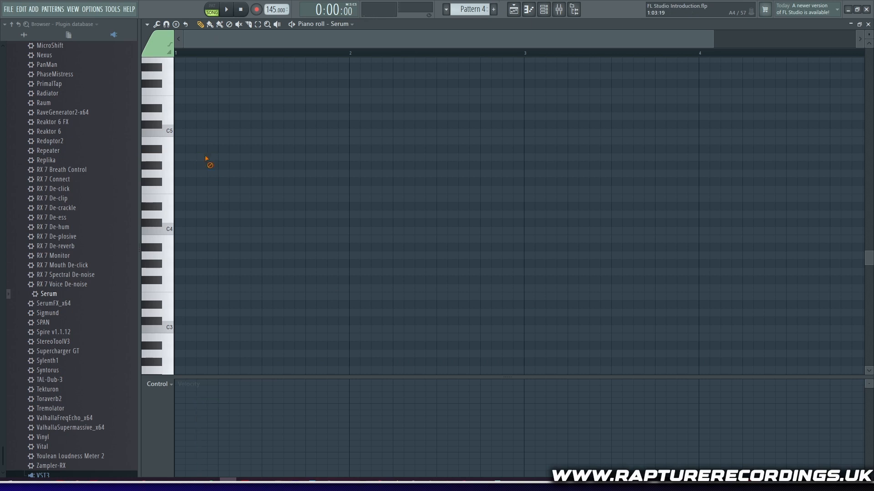
Set the piano roll snap to 1/2 beat and place four half-beat A4 notes on the off-beats of bar 1.
left_click(166, 24)
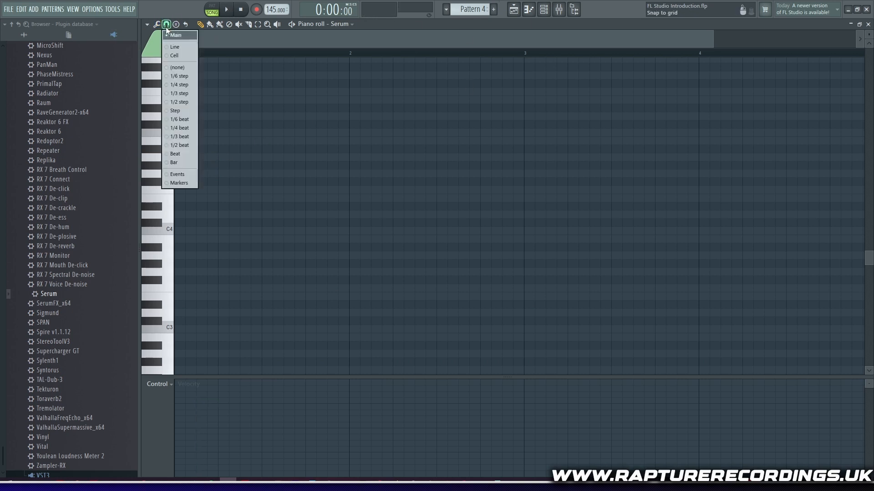
left_click(182, 143)
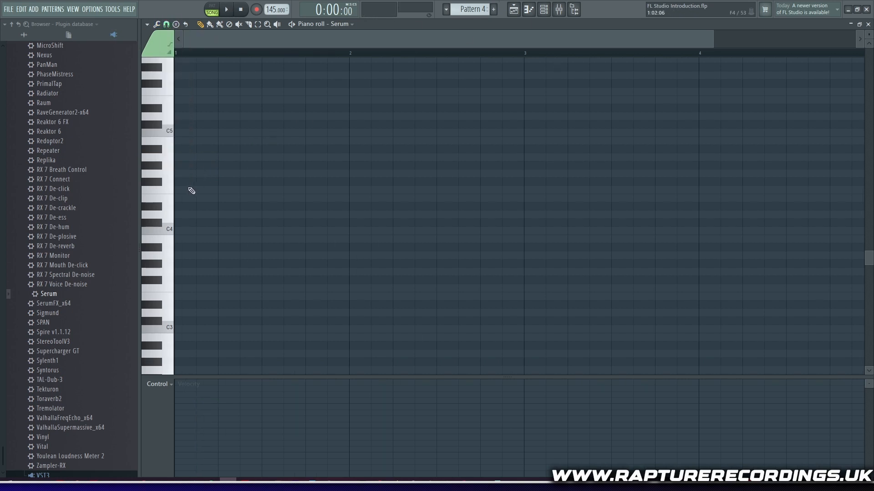
left_click(165, 164)
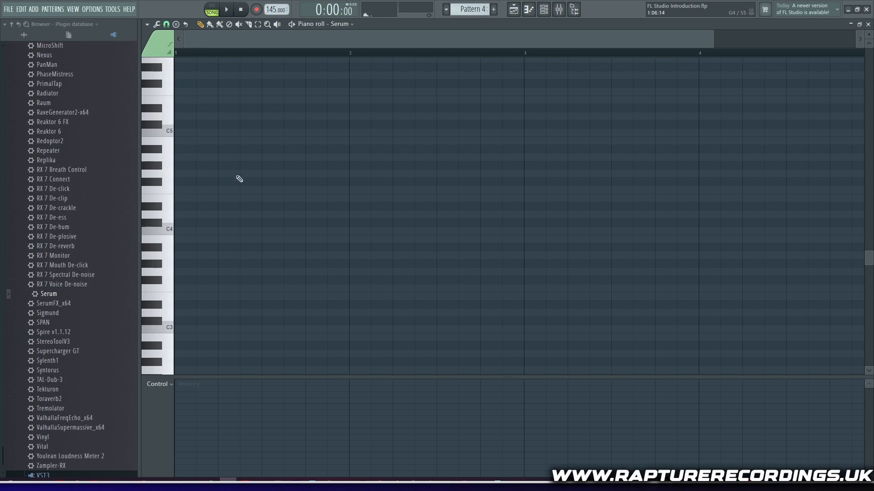
left_click(200, 158)
left_click(245, 157)
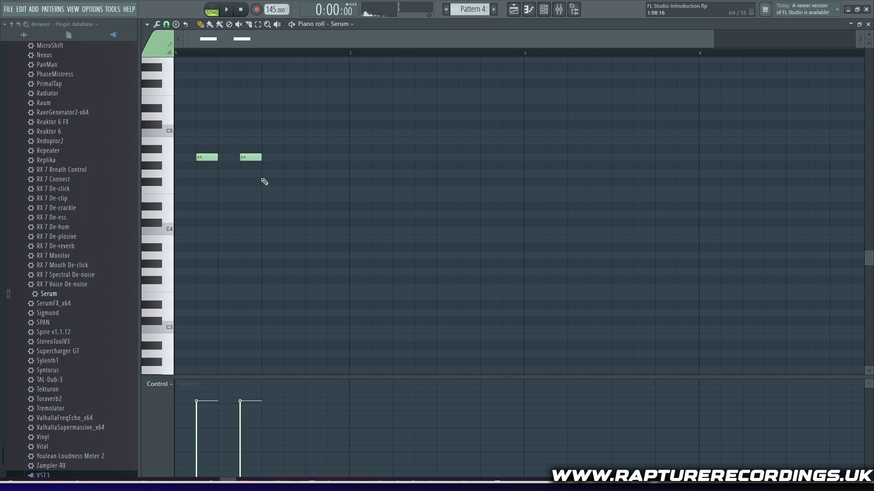
left_click(290, 157)
left_click(332, 158)
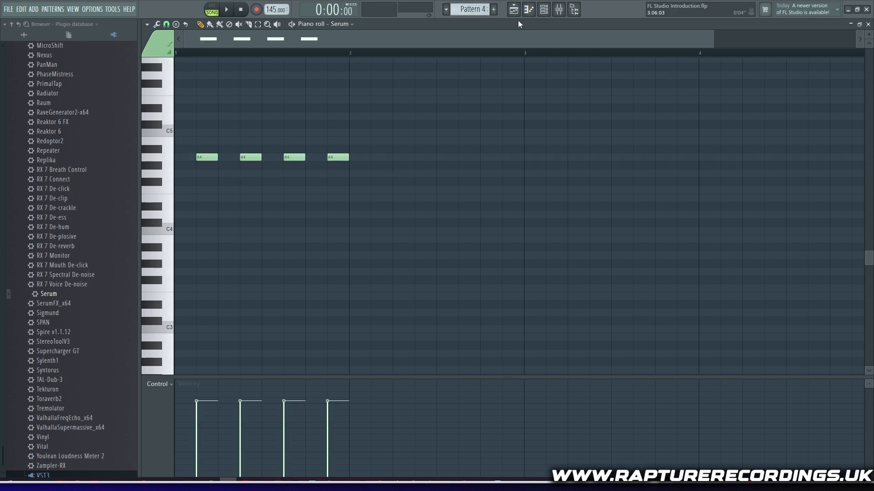
Choose Pattern 4 as the playlist clip source and fill Track 4 with it across bars 1 to 8.
left_click(513, 9)
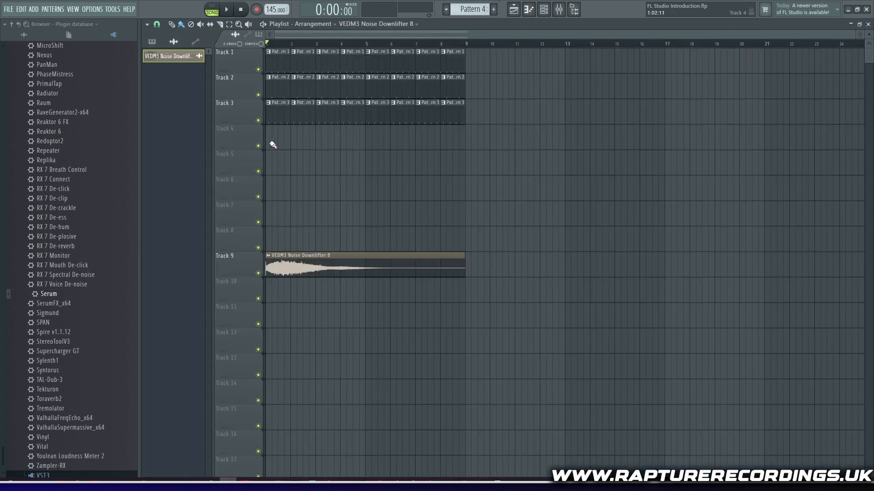
left_click(402, 24)
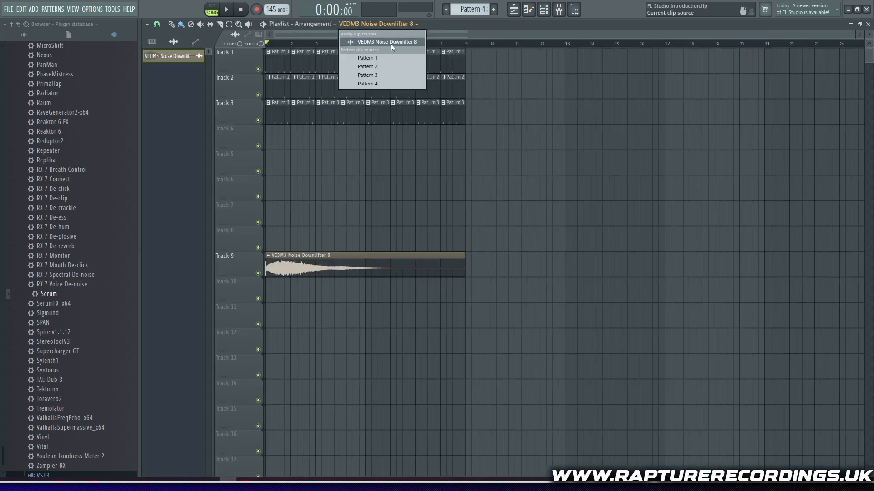
left_click(374, 88)
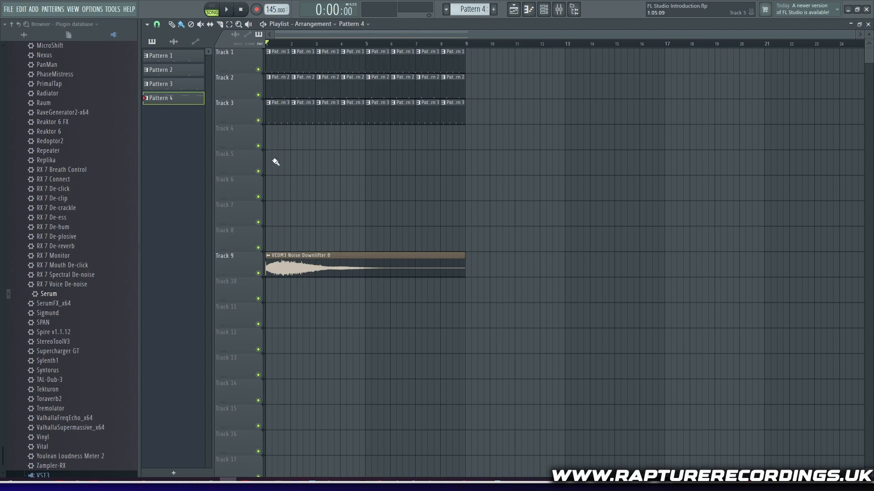
left_click_drag(272, 140, 478, 146)
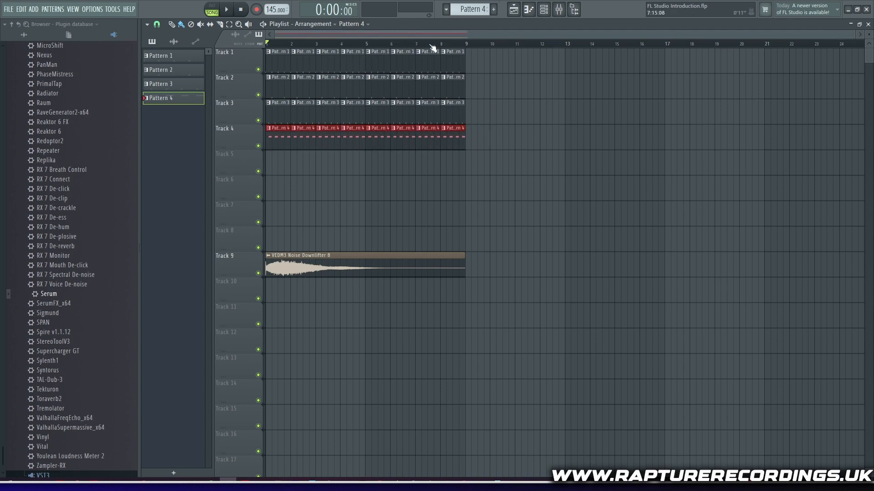
Play back the arrangement with the bass pattern, clear the clip highlighting and stop playback.
key("space")
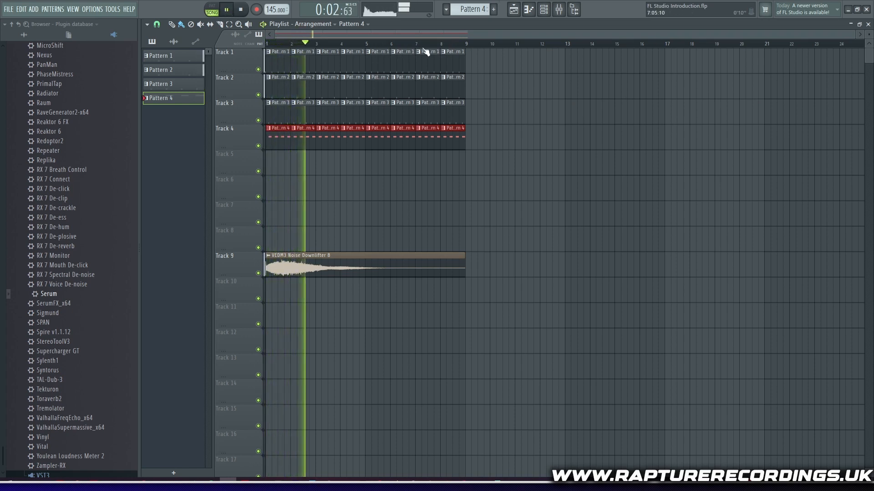
left_click(474, 178)
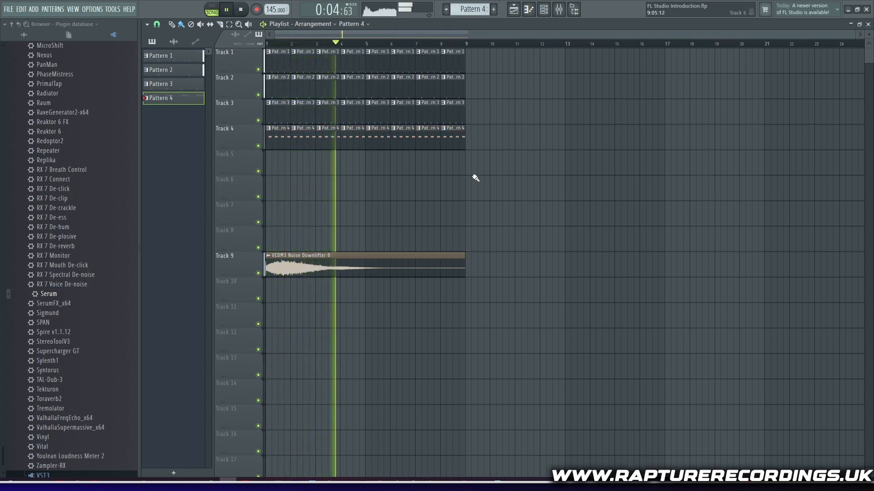
left_click(241, 12)
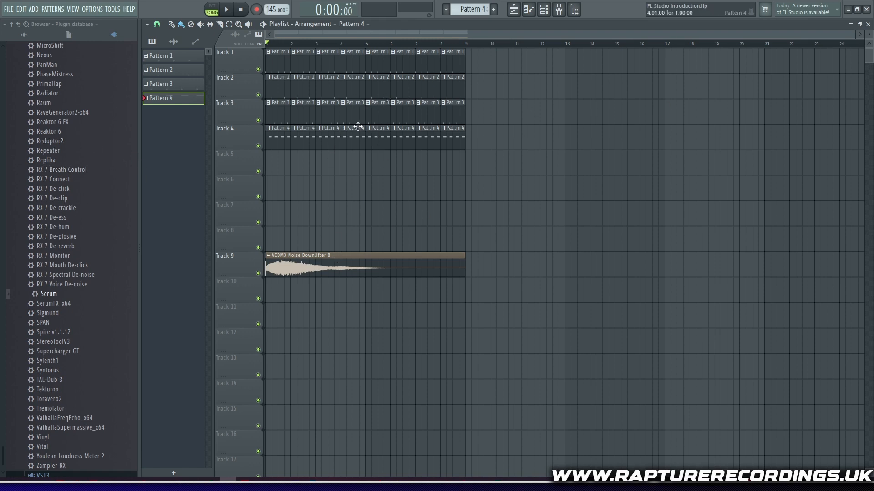
Show the channel rack, move it clear of the playlist clips and clone the Serum channel.
left_click(528, 14)
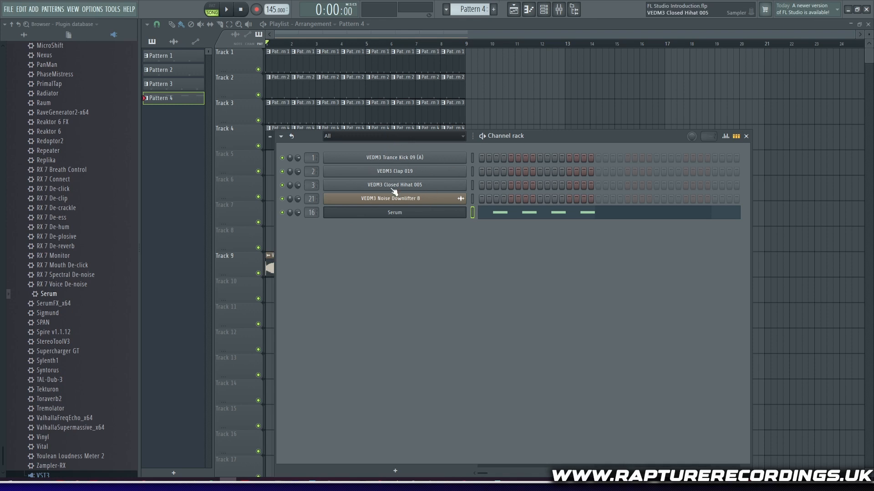
left_click_drag(615, 137, 640, 86)
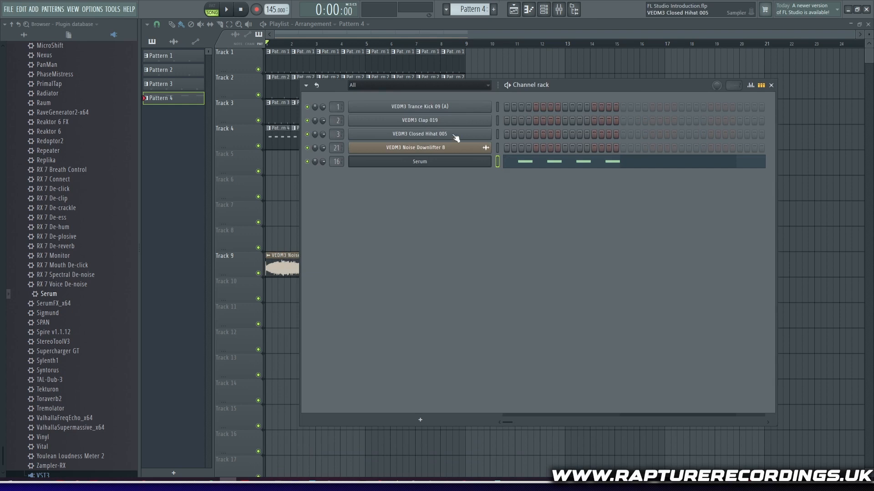
left_click_drag(583, 81, 560, 148)
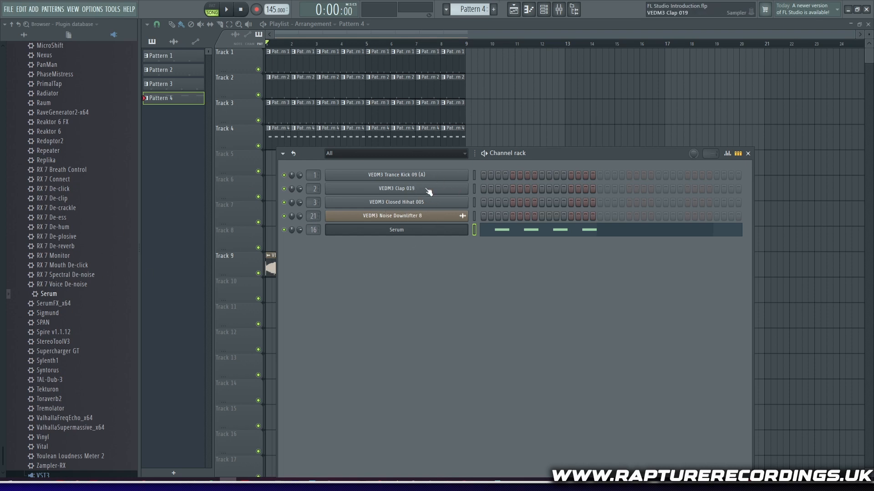
left_click_drag(568, 160, 677, 157)
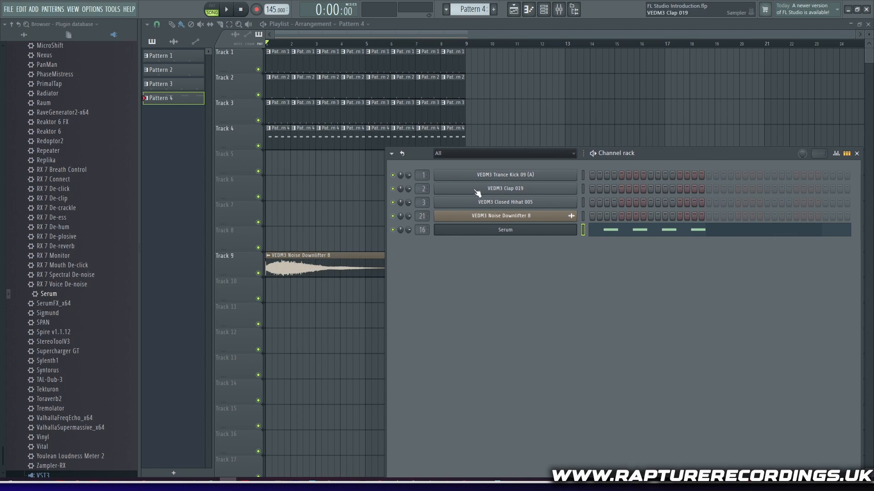
right_click(502, 229)
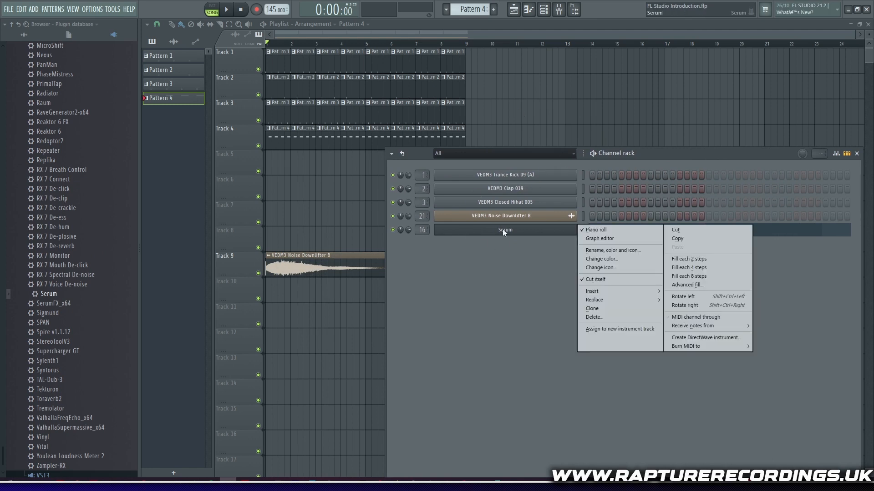
left_click(613, 311)
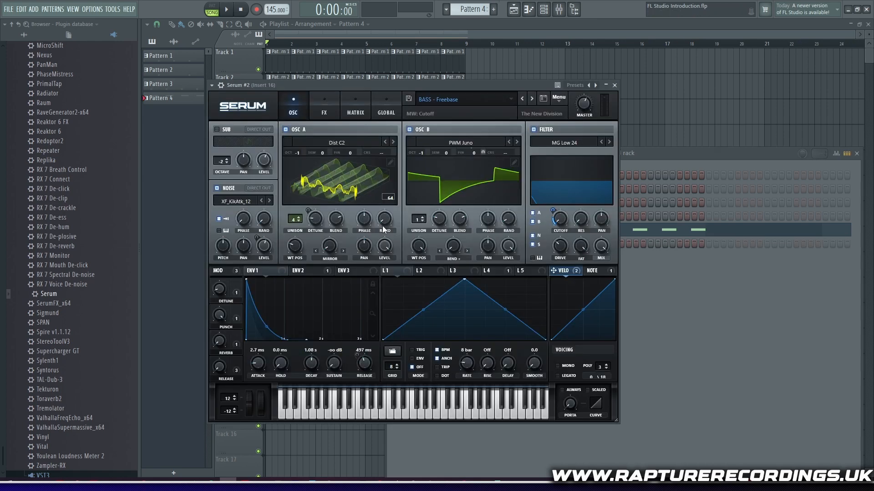
Load the LEAD - MS2000s preset from the bank's STEV2 Leads into the cloned Serum and audition notes.
left_click(467, 98)
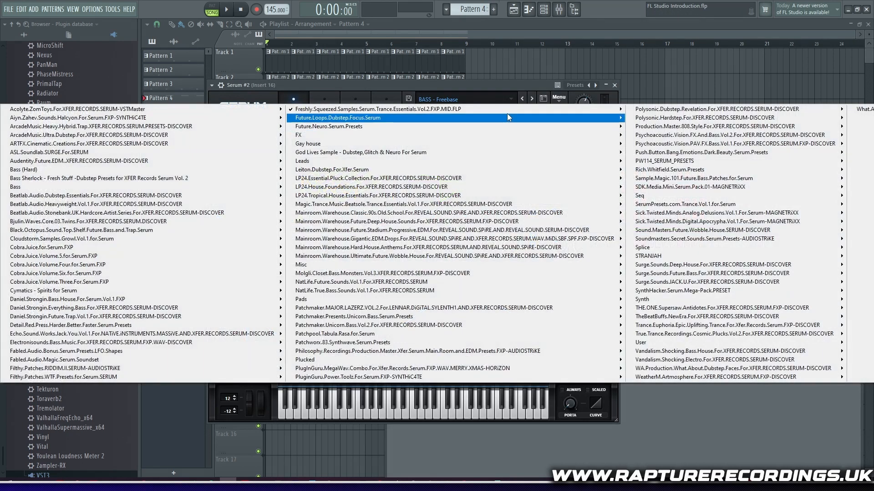
mouse_move(506, 110)
mouse_move(666, 134)
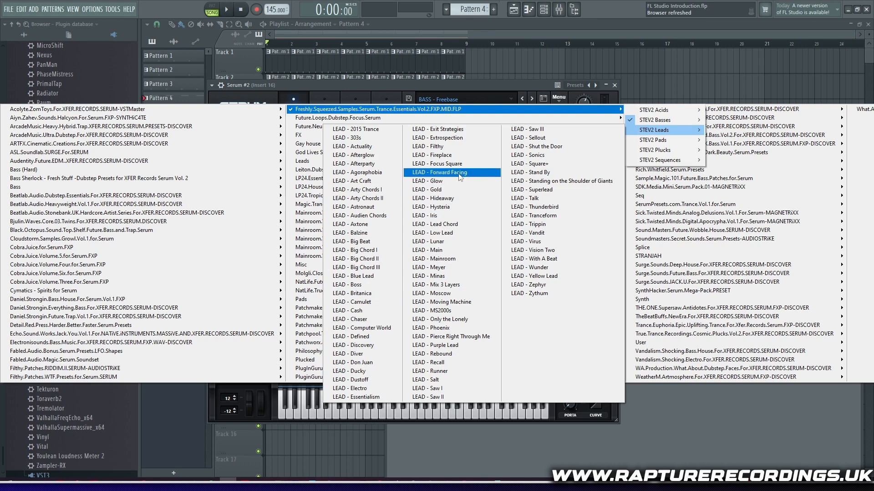
left_click(443, 311)
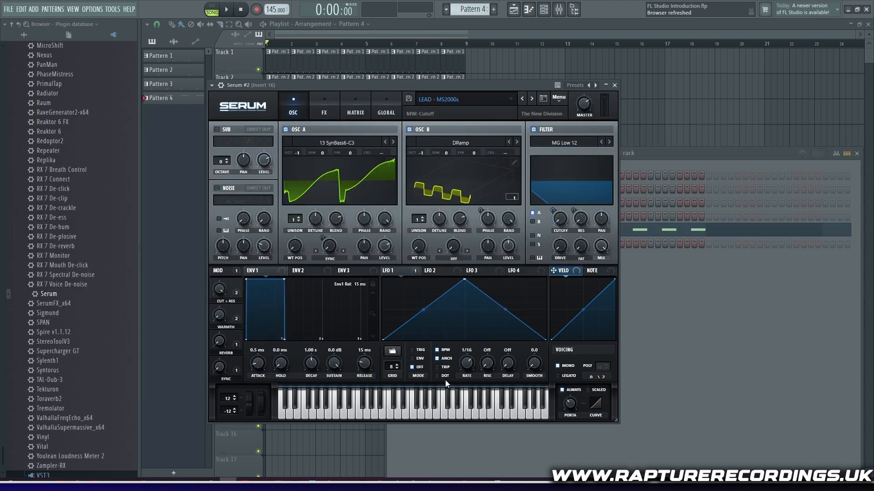
left_click_drag(414, 411, 380, 410)
Switch off the delay and reverb effects in the cloned Serum, return to the oscillator page and audition a note.
left_click(324, 102)
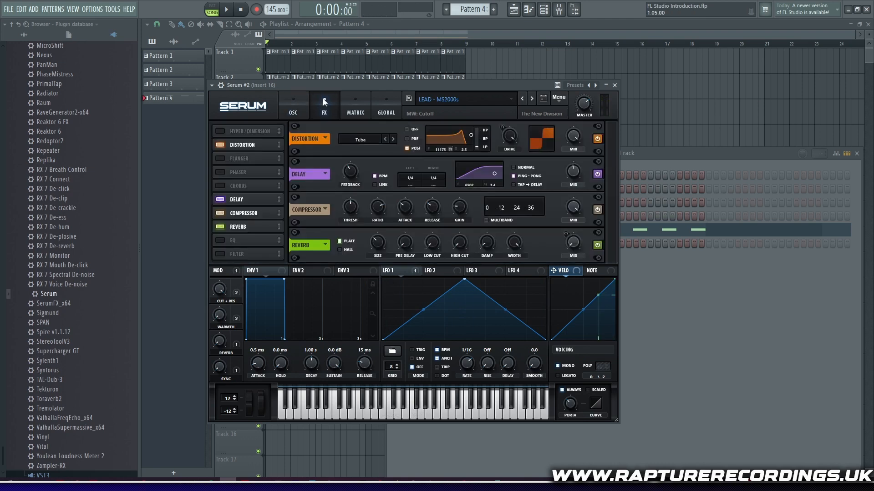
left_click(221, 201)
left_click(220, 227)
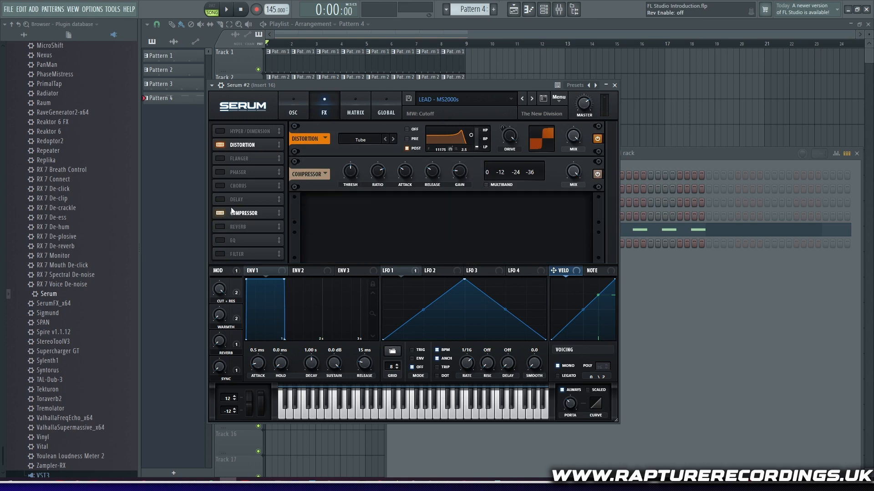
left_click(300, 109)
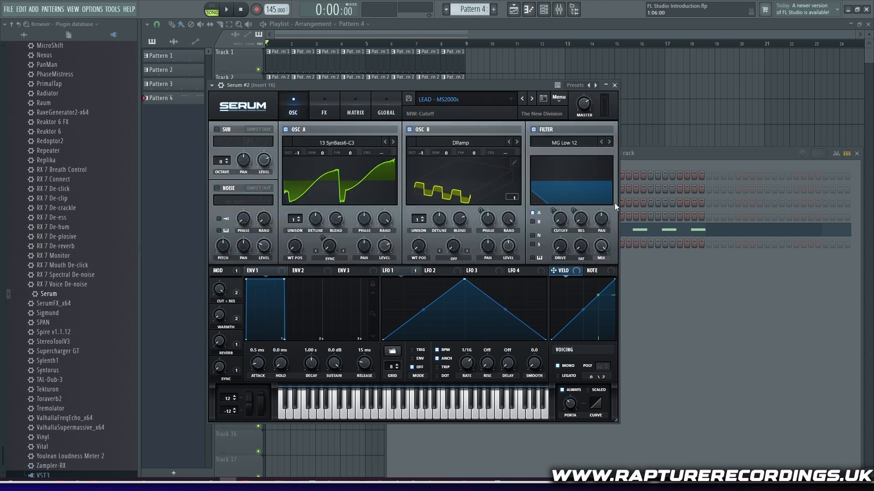
left_click(405, 414)
Route the Serum #2 channel to mixer track 22 and lower that track's fader to about the Insert 16 level.
left_click(674, 280)
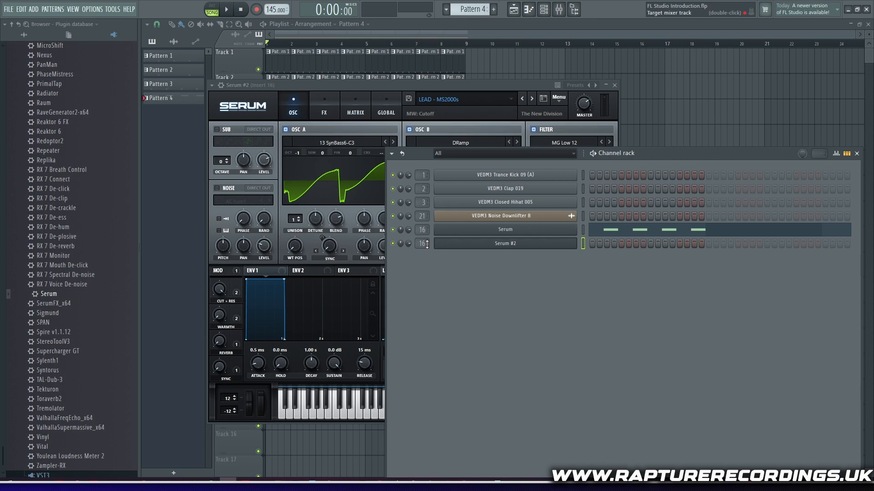
scroll(427, 245, "up", 1)
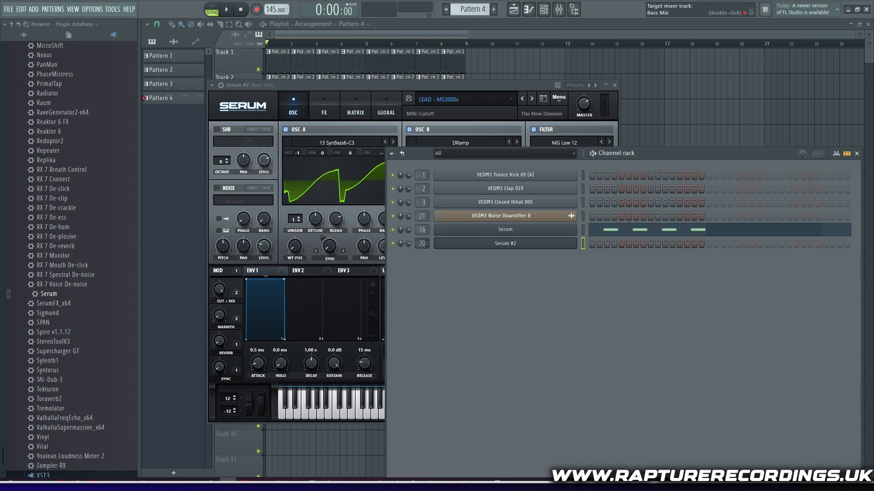
scroll(426, 244, "up", 1)
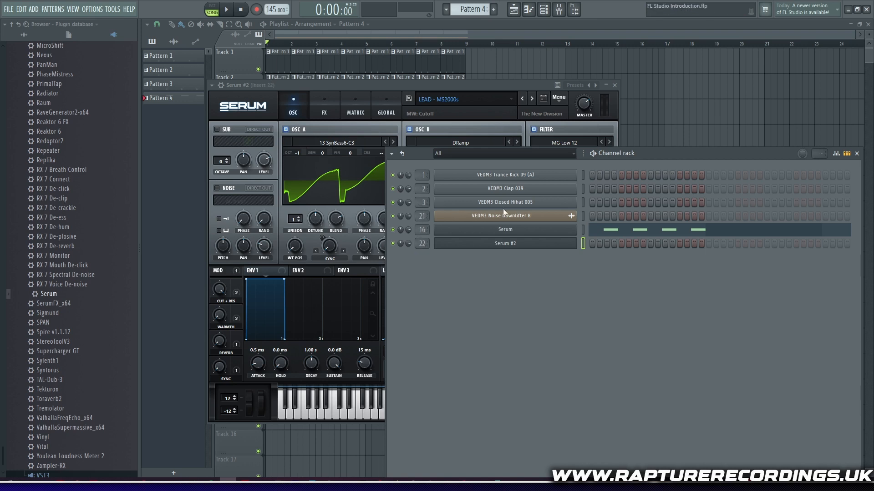
left_click(559, 9)
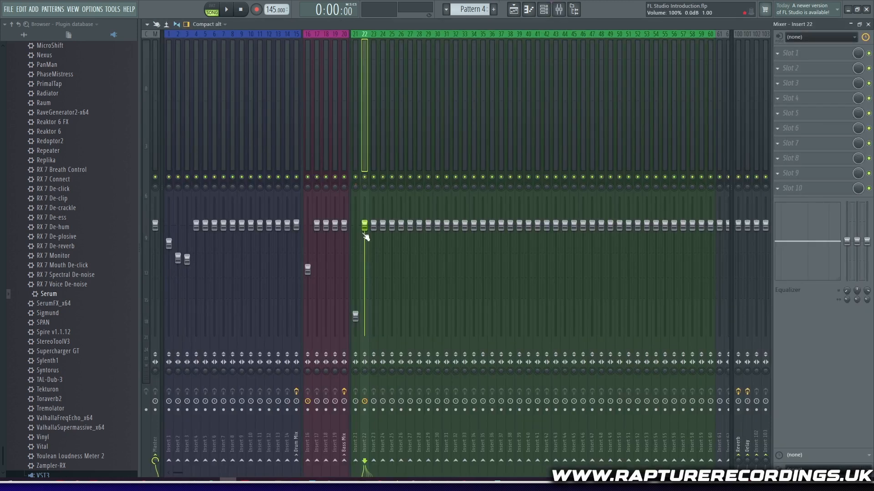
left_click_drag(368, 230, 368, 272)
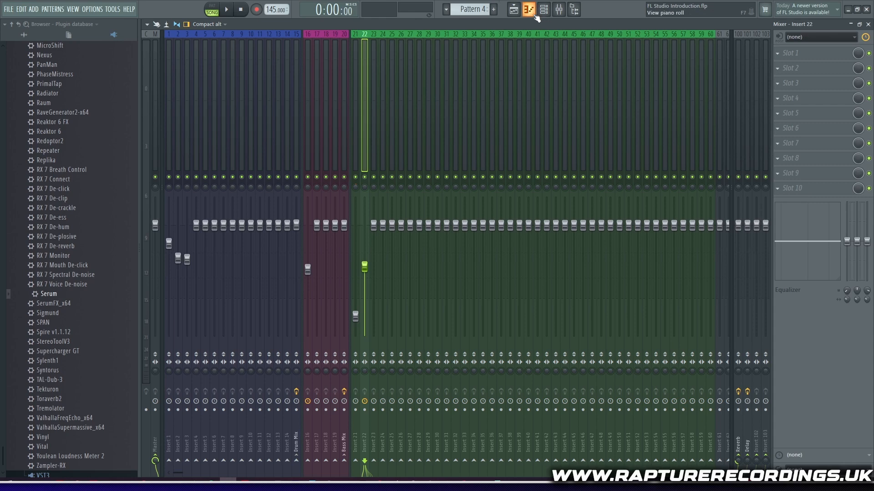
Return to the playlist and create a new empty Pattern 5 with its default name.
left_click(513, 9)
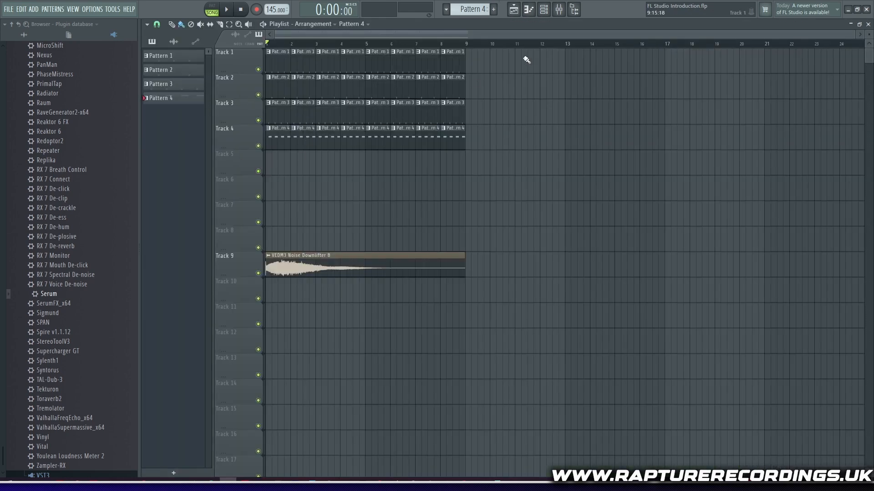
left_click(493, 10)
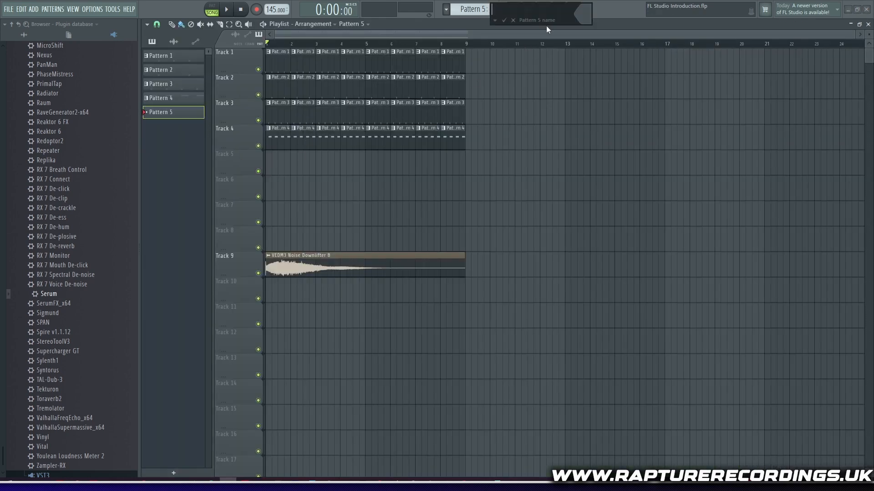
key("Return")
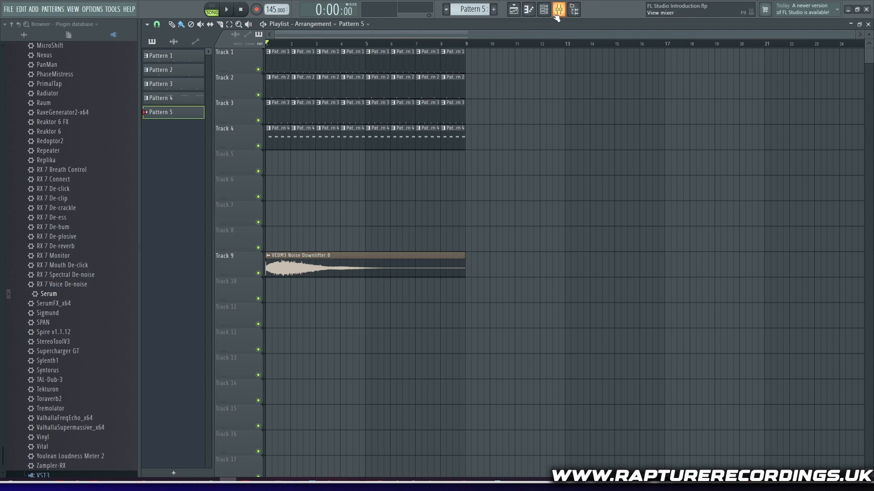
Open the piano roll for the Serum #2 channel in Pattern 5.
left_click(528, 9)
left_click(528, 9)
left_click(545, 11)
right_click(530, 243)
left_click(546, 241)
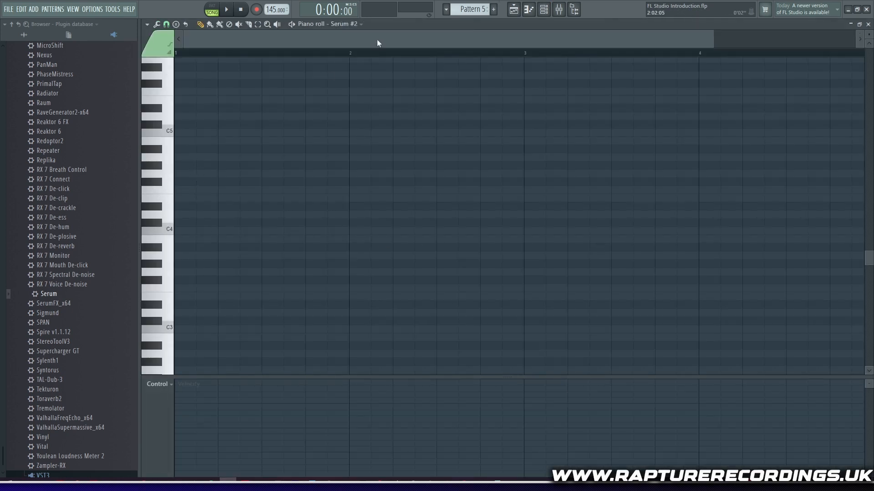
Set the piano roll snap to 1/2 step and place four short A4 notes on the off-beats of bar 1.
left_click(166, 24)
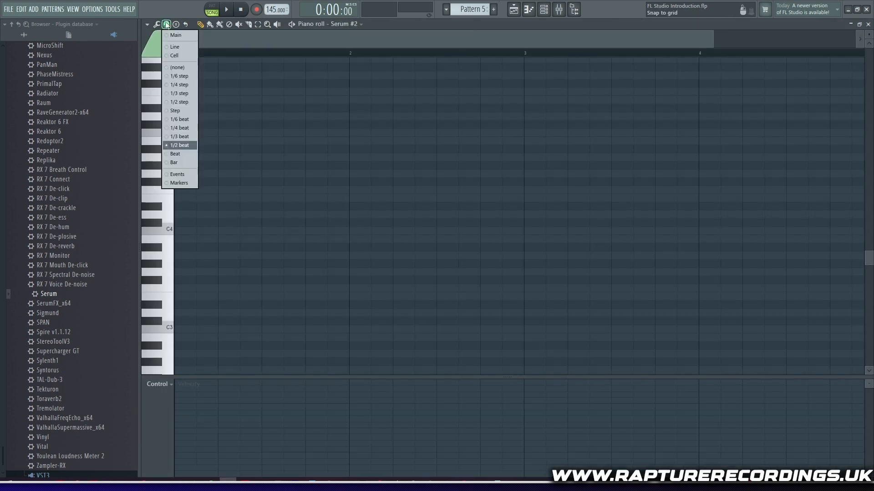
left_click(180, 103)
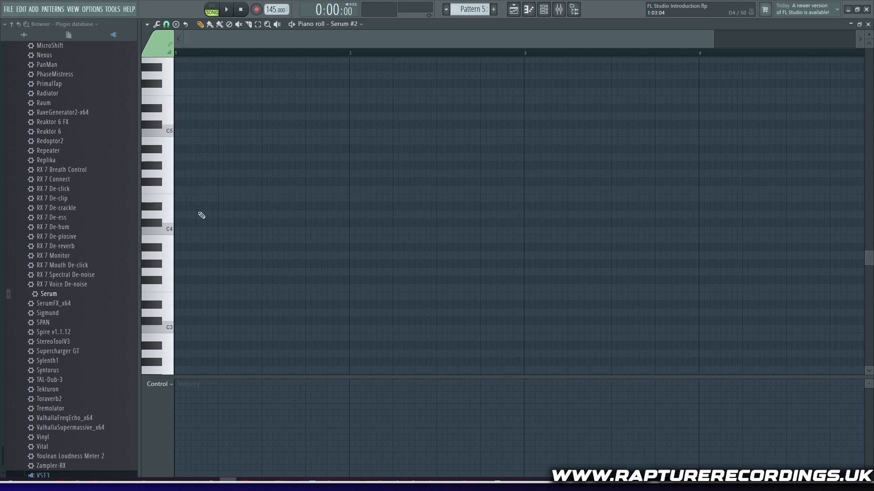
left_click(198, 213)
left_click_drag(198, 212, 201, 159)
left_click(244, 159)
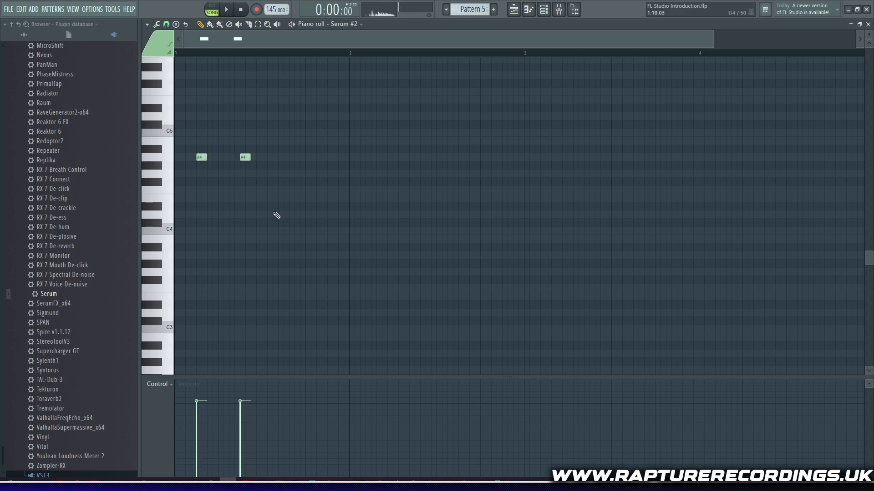
left_click(281, 158)
left_click_drag(281, 159, 328, 160)
left_click(333, 160)
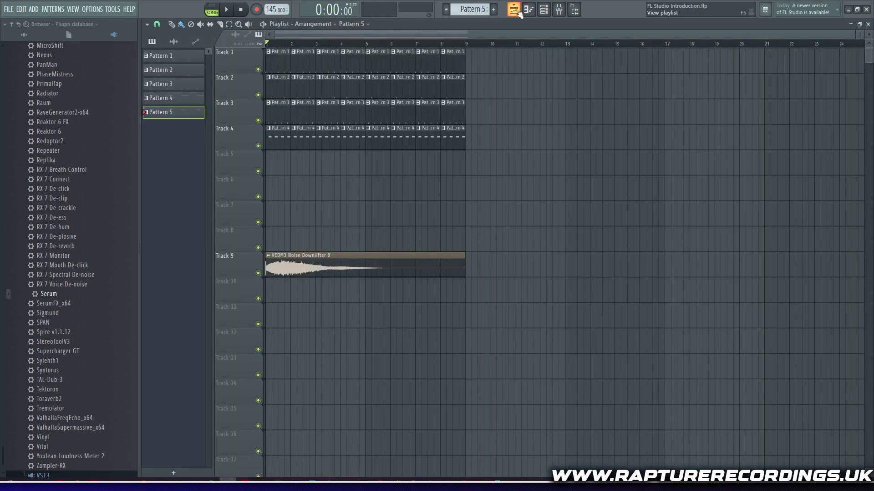
Fill playlist Track 5 with Pattern 5 across bars 1 to 8 and play back the arrangement.
left_click(514, 10)
mouse_move(277, 157)
left_mouse_down()
mouse_move(483, 159)
mouse_move(447, 160)
mouse_move(421, 186)
mouse_move(301, 219)
left_mouse_up()
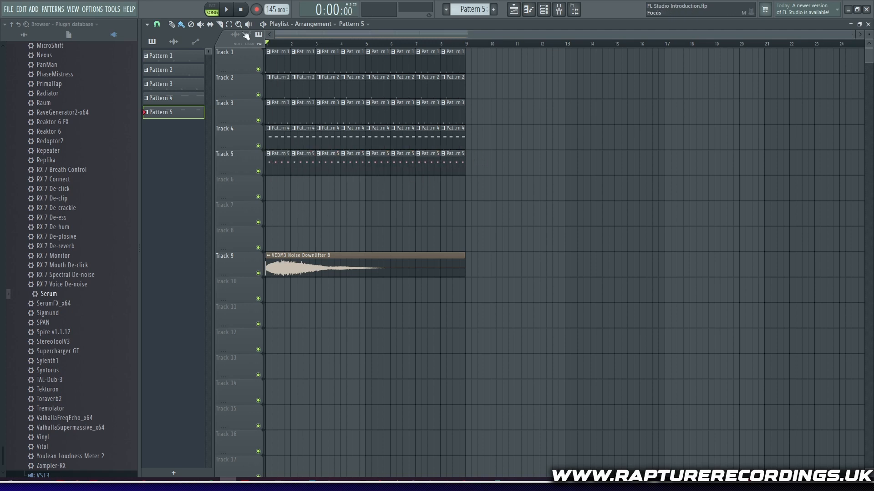
left_click(226, 11)
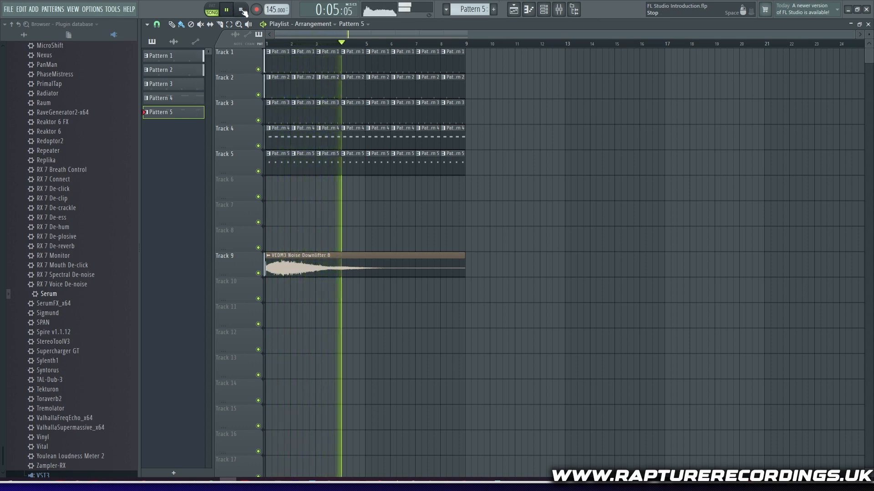
left_click(242, 10)
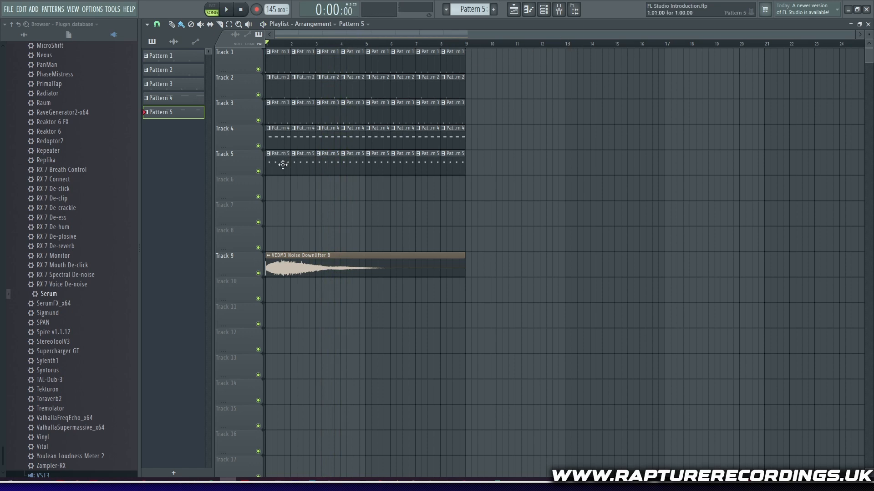
Delete every Pattern 5 clip after bar 1 on Track 5 and open the remaining clip's piano roll.
mouse_move(304, 161)
left_mouse_down()
mouse_move(311, 168)
mouse_move(504, 159)
left_mouse_up()
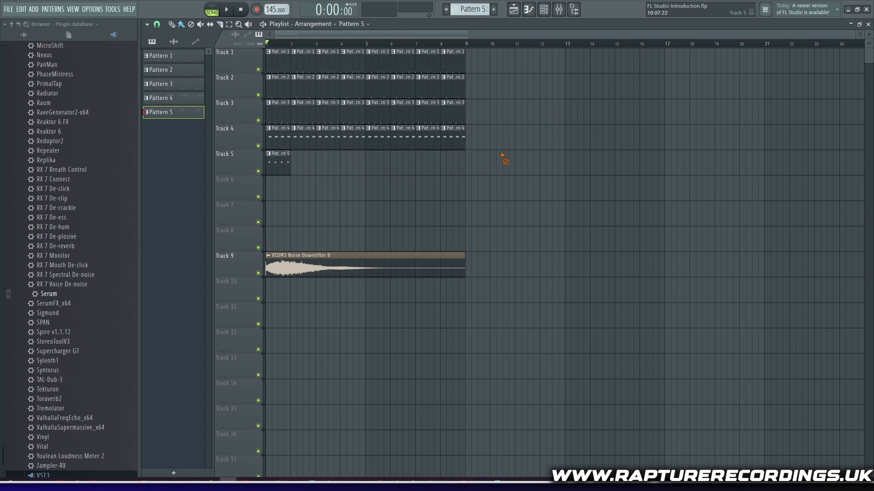
double_click(277, 160)
scroll(294, 183, "down", 3, "ctrl")
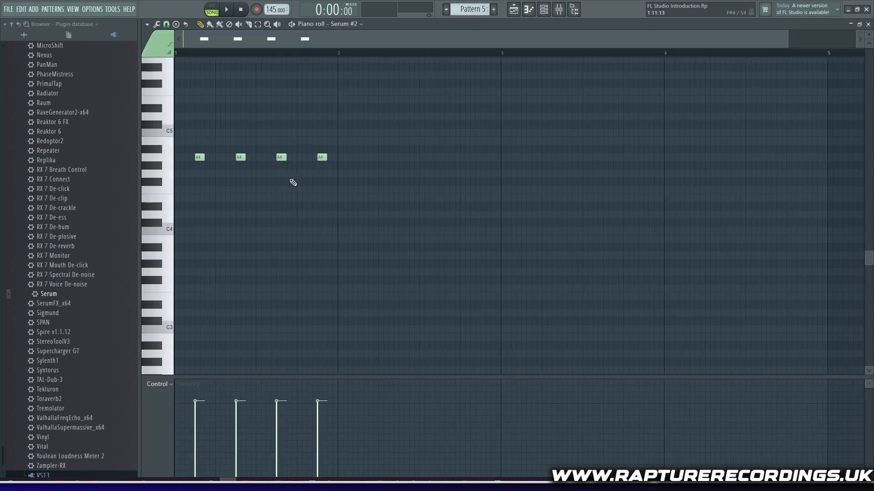
Duplicate the four off-beat A4 notes from bar 1 into bars 2 and 3.
scroll(273, 190, "up", 2)
left_click_drag(321, 187, 192, 227)
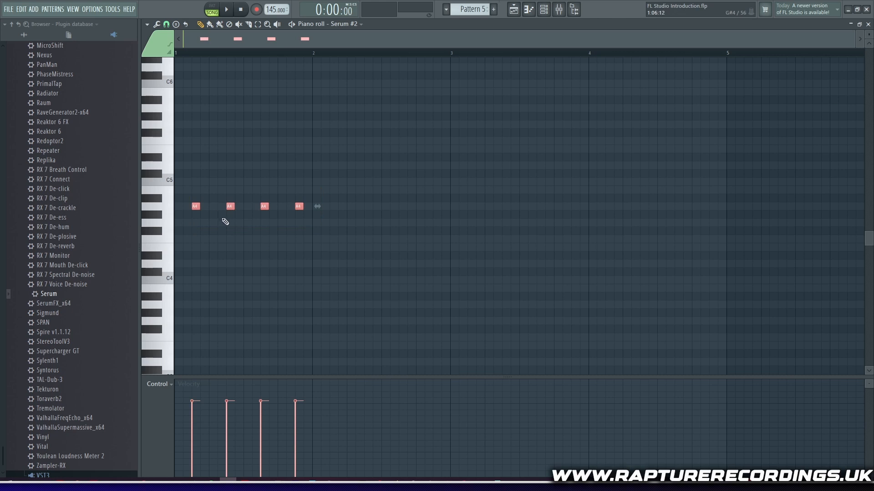
left_click_drag(346, 196, 198, 217)
left_click_drag(196, 207, 471, 207)
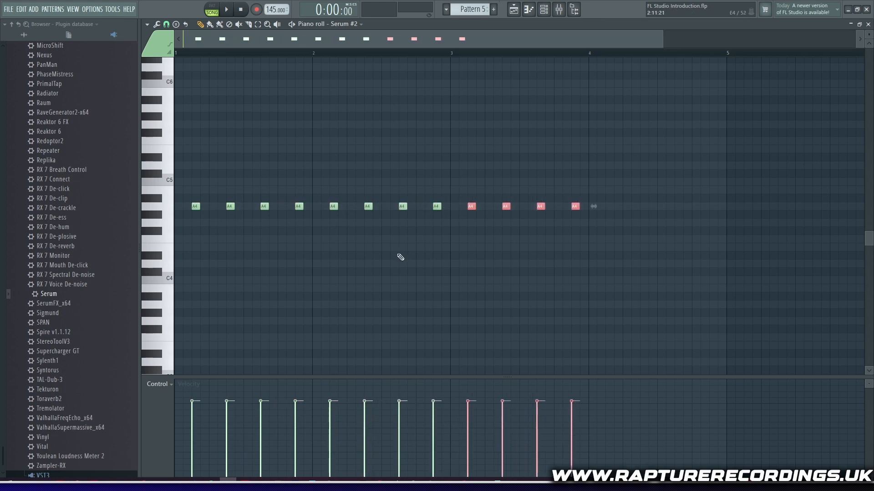
left_click(262, 252)
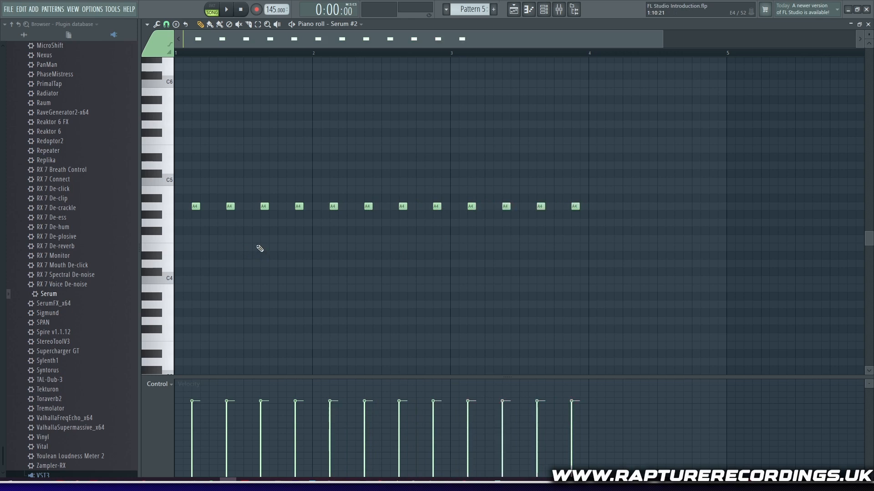
Stamp the Minor Natural (Aeolian) scale from A4 at the start of bar 1 and copy it an octave below and above.
left_click(174, 25)
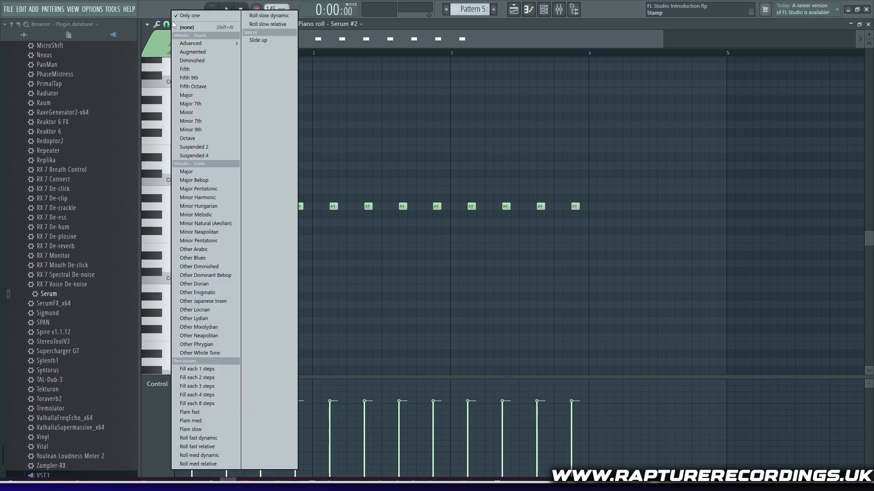
left_click(220, 226)
left_click(177, 206)
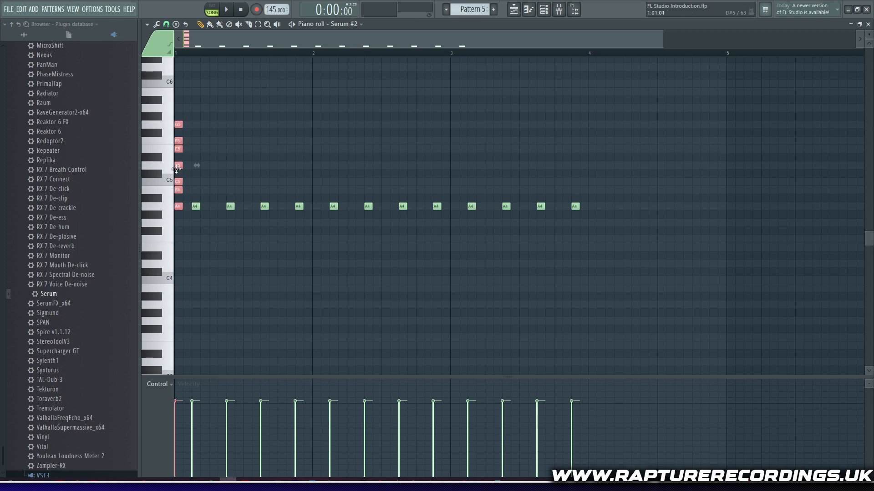
mouse_move(177, 205)
left_mouse_down()
mouse_move(169, 100)
mouse_move(127, 234)
mouse_move(84, 321)
mouse_move(87, 296)
mouse_move(86, 307)
left_mouse_up()
left_click_drag(181, 329, 181, 79)
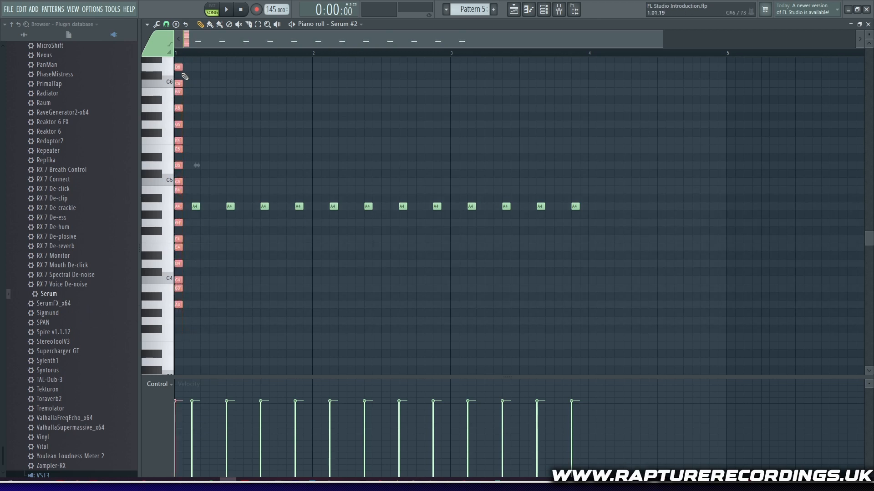
Mute the stamped scale notes at the start of bar 1 so they serve only as a visual guide.
left_click(147, 25)
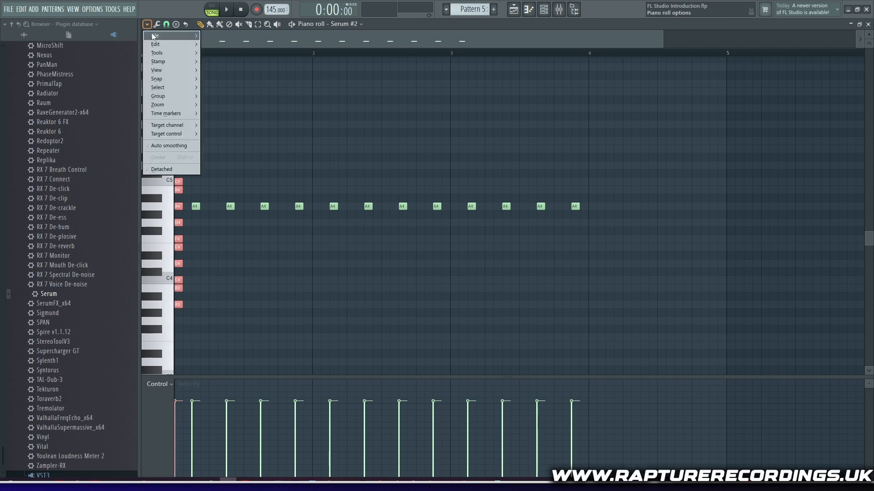
mouse_move(157, 44)
left_click(239, 201)
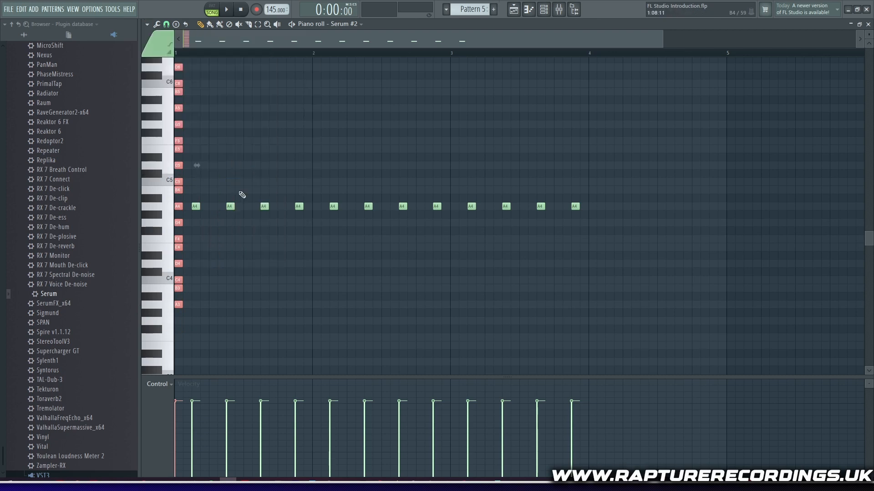
left_click(243, 269, "ctrl")
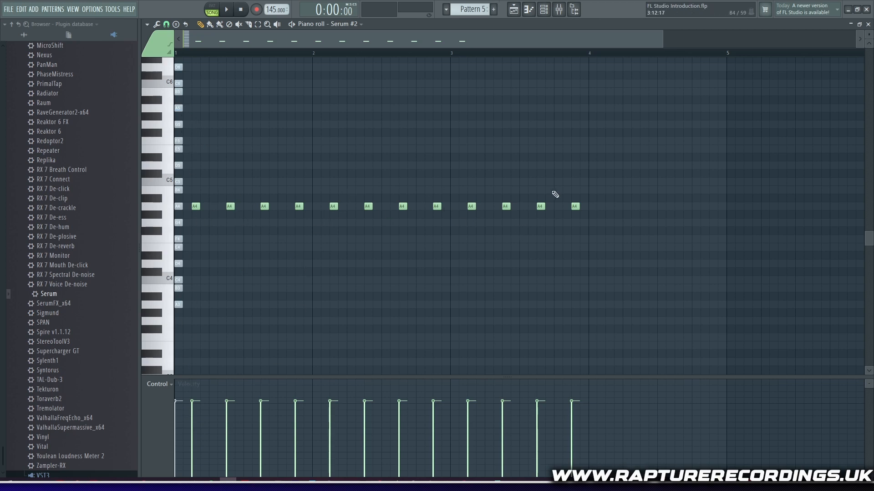
Raise the four bar 3 notes to C5 and paste a copy of them into bar 4 at F4.
left_click_drag(591, 189, 474, 179)
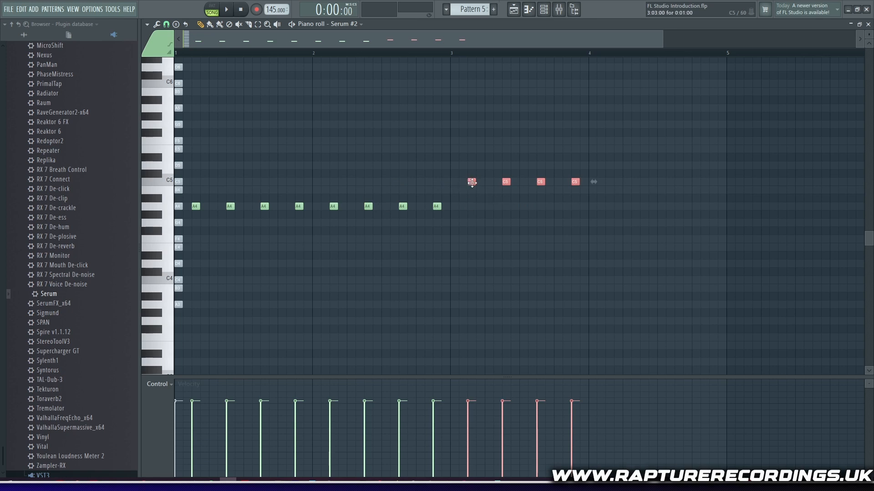
key("ctrl+c")
key("ctrl+v")
left_click_drag(193, 184, 608, 245)
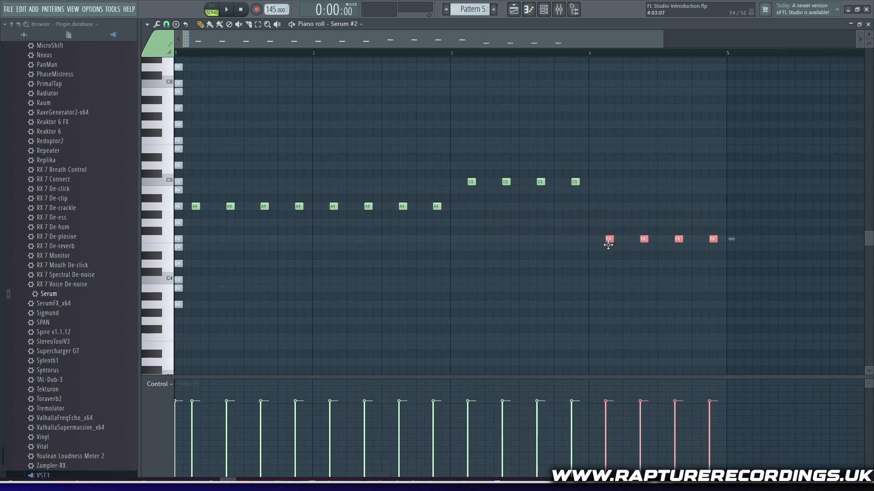
Add a second four-bar Pattern 5 clip at bar 5 on playlist Track 5 and play back the arrangement.
left_click(513, 9)
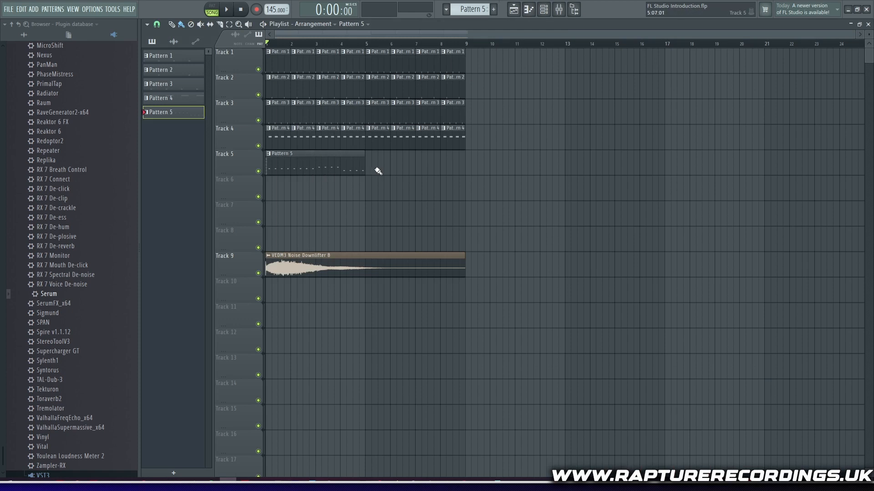
left_click_drag(378, 172, 423, 169)
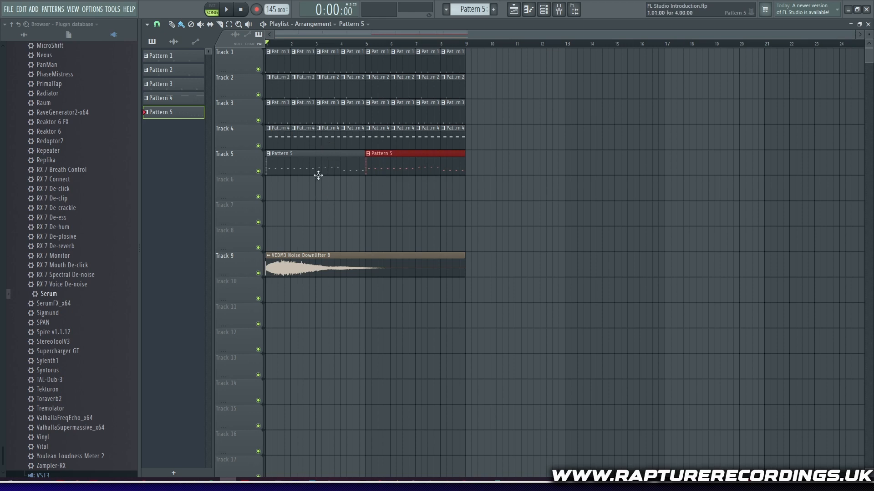
key("space")
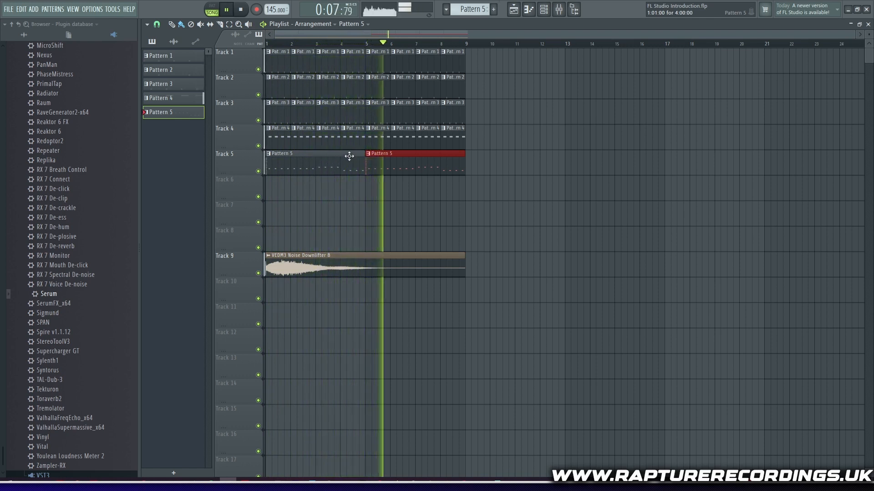
left_click(484, 191, "ctrl")
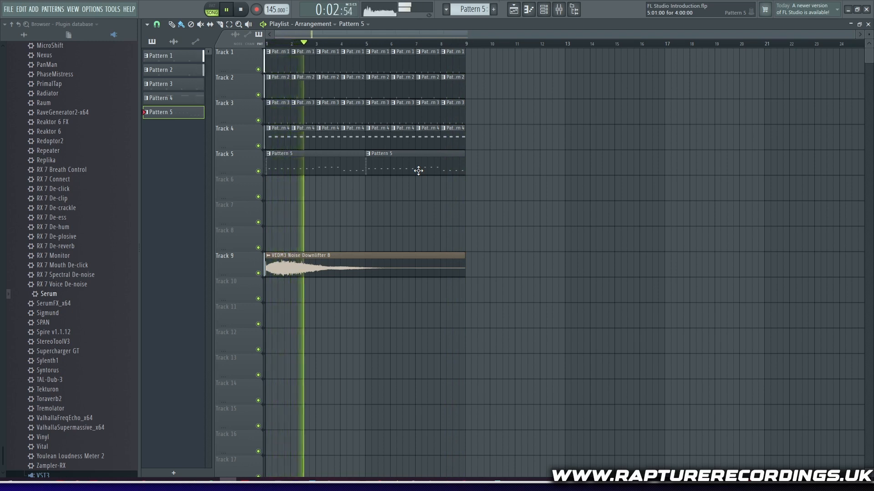
key("space")
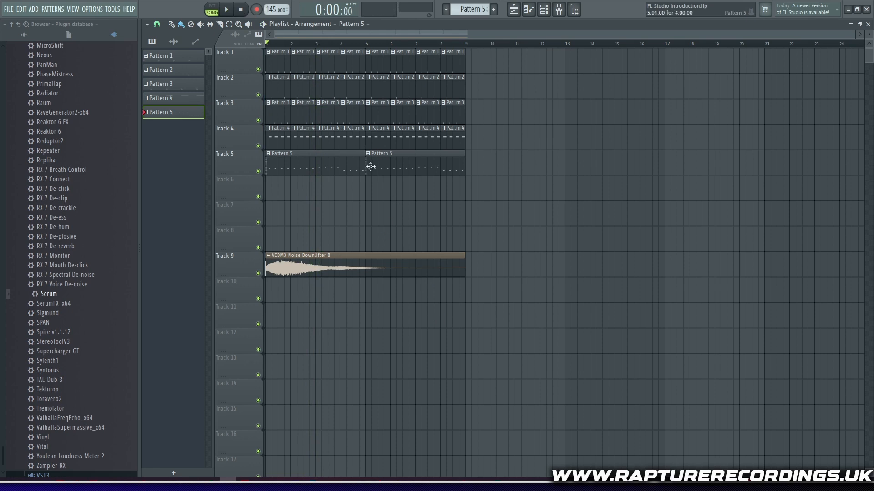
In Pattern 5's piano roll, move the last two notes of bar 2 to E5 and the four bar 4 notes to G4.
double_click(322, 162)
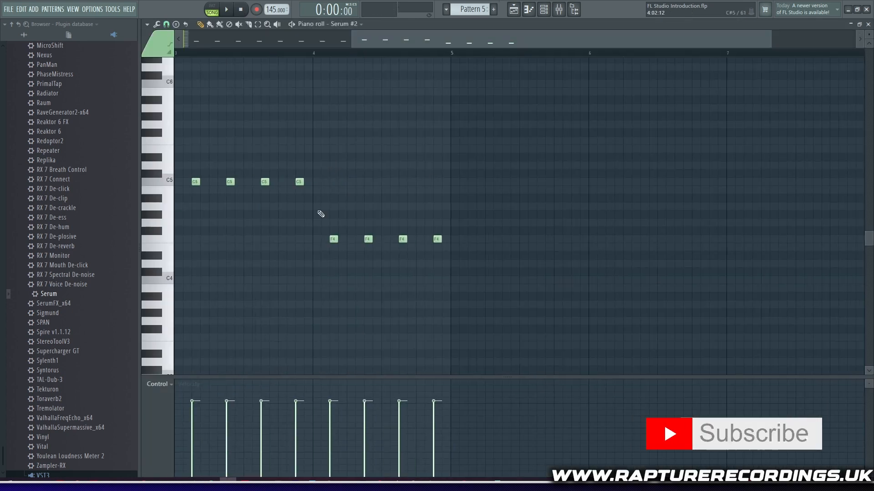
scroll(309, 274, "down", 3)
left_click_drag(347, 203, 317, 149)
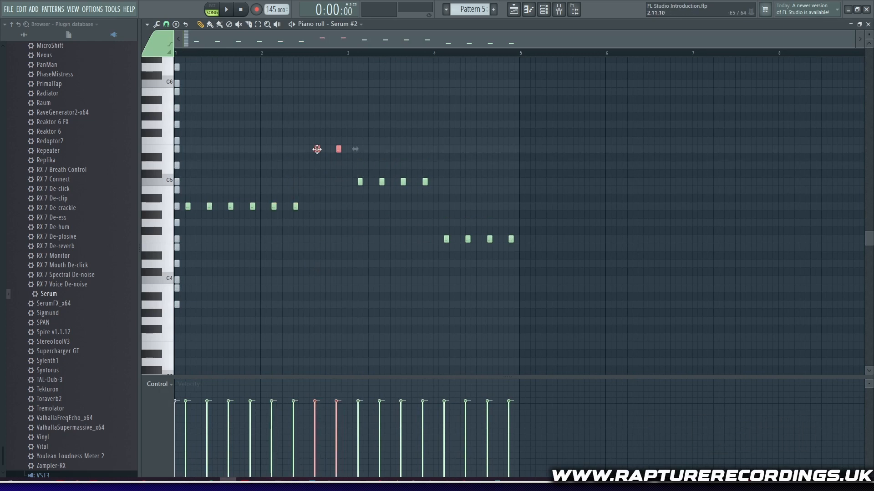
left_click_drag(530, 252, 444, 222)
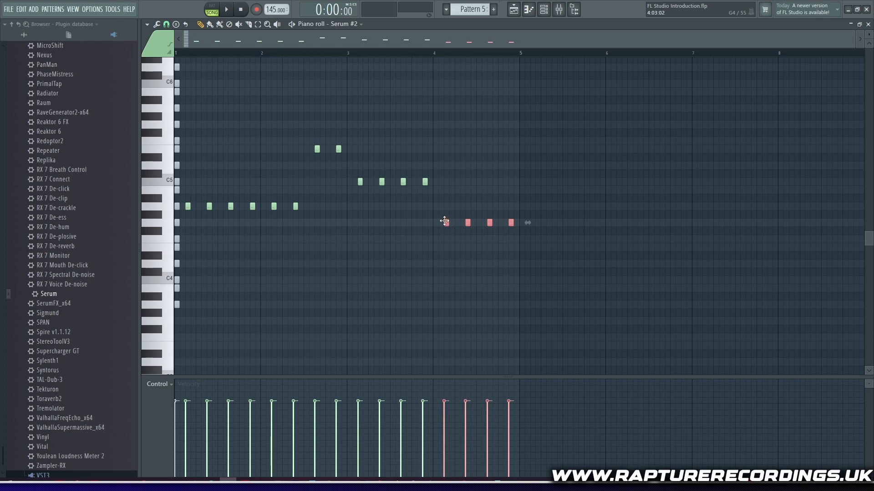
Play back the song with the revised Pattern 5 melody, returning to the playlist while listening.
key("space")
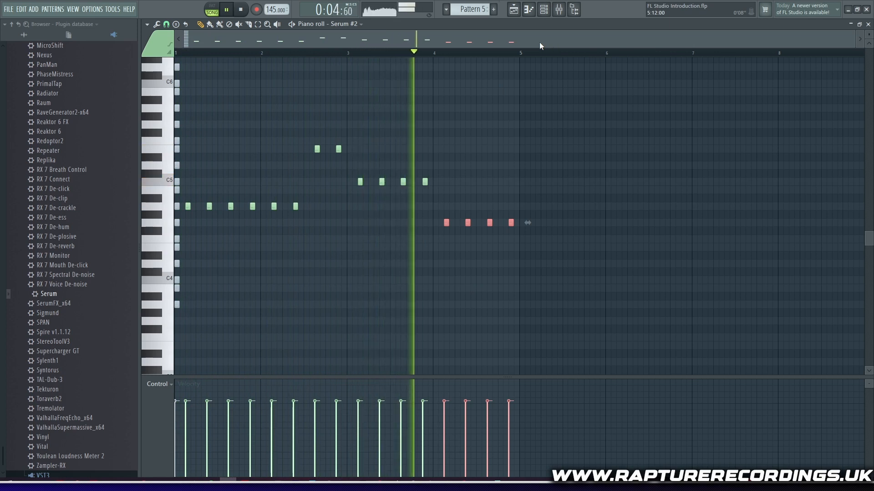
left_click(518, 10)
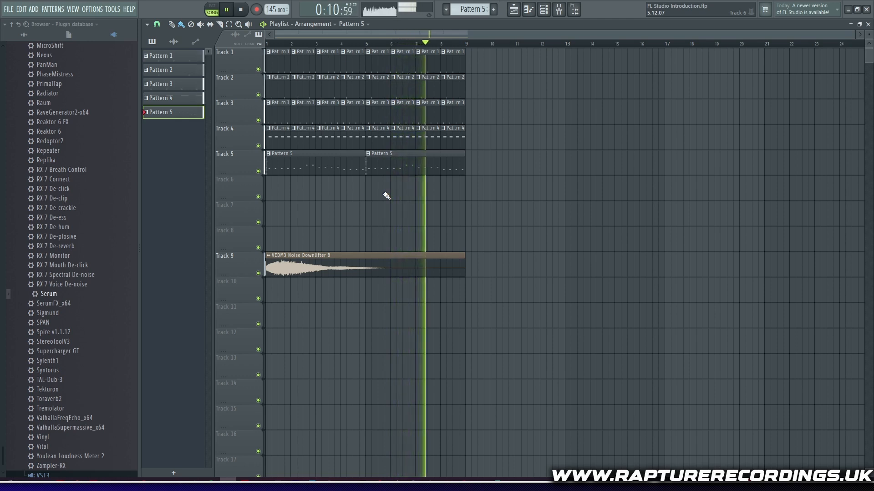
key("space")
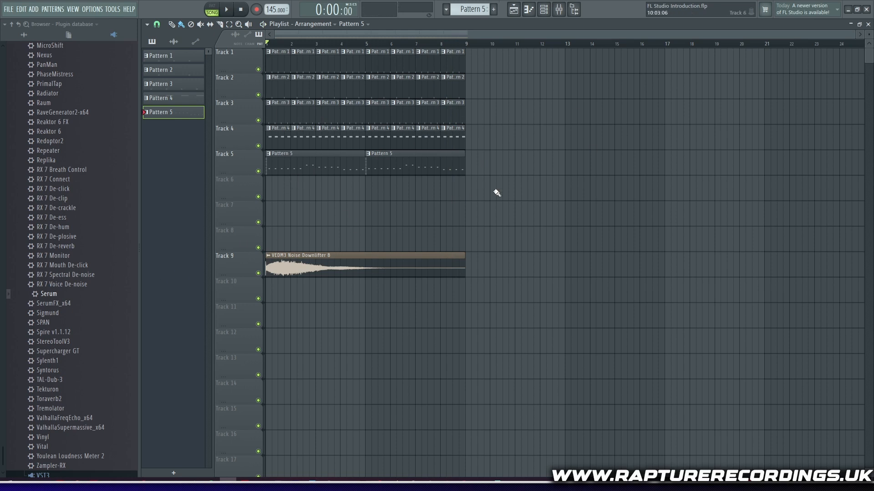
Select all pattern clips on Tracks 1 to 5 across bars 1 to 8 and duplicate them after bar 8.
left_click_drag(473, 226, 278, 62)
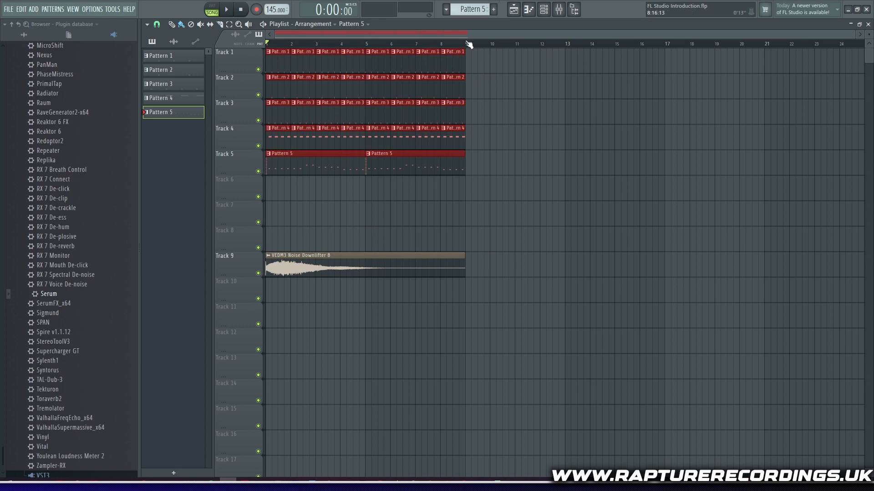
left_click_drag(466, 44, 465, 44)
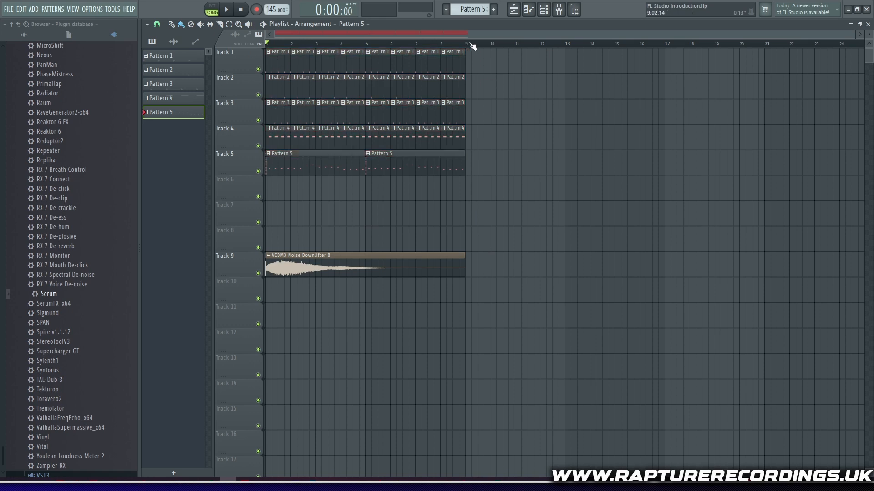
left_click(471, 44)
left_click(466, 44)
left_click_drag(271, 49, 466, 42)
left_click(460, 41)
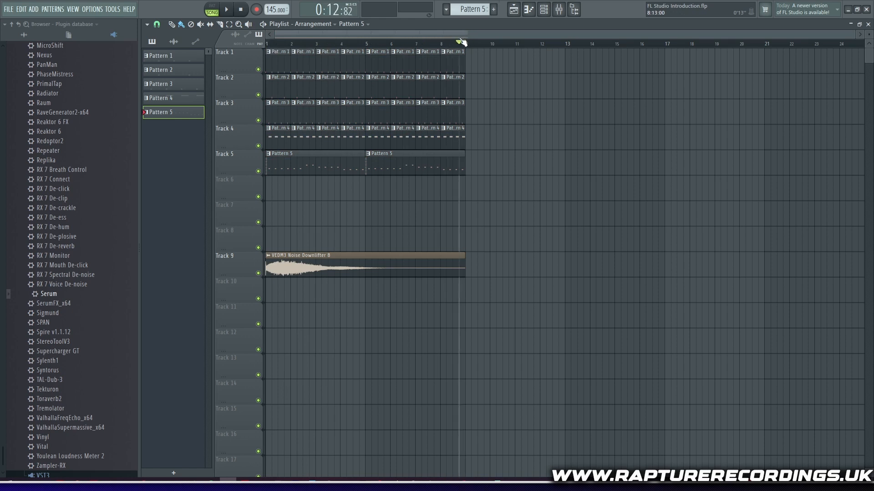
key("ctrl+v")
left_click_drag(277, 63, 477, 64)
Set the playlist snap to Step and align the duplicated clips on Tracks 1 to 5 with the start of bar 9.
scroll(465, 81, "up", 5)
scroll(466, 80, "up", 3)
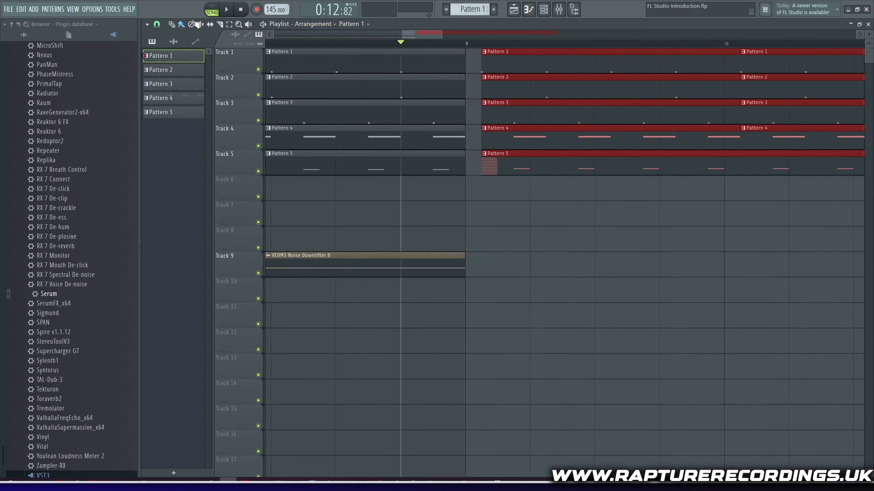
left_click(157, 24)
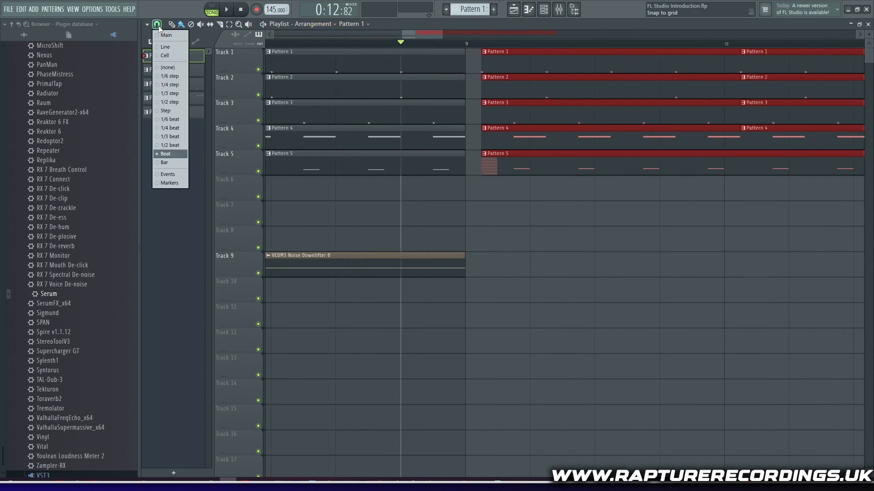
left_click(168, 110)
left_click_drag(535, 168, 519, 171)
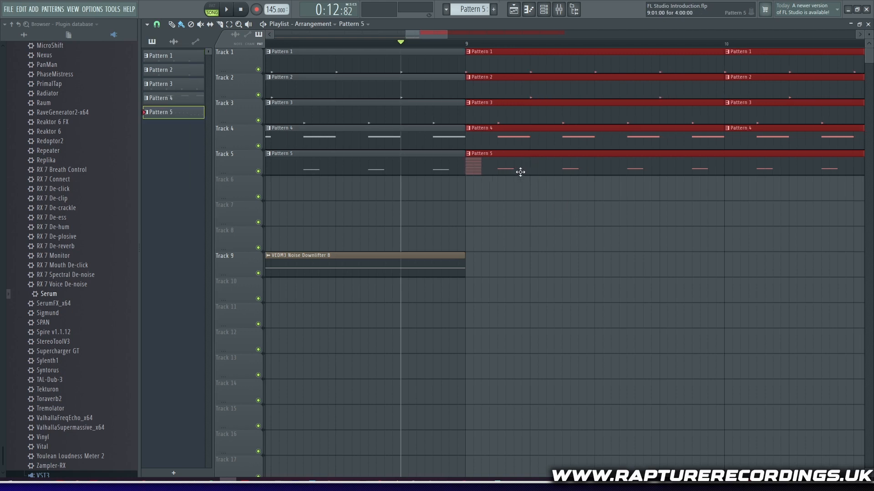
scroll(500, 217, "down", 6)
scroll(501, 214, "down", 3)
left_click(490, 214)
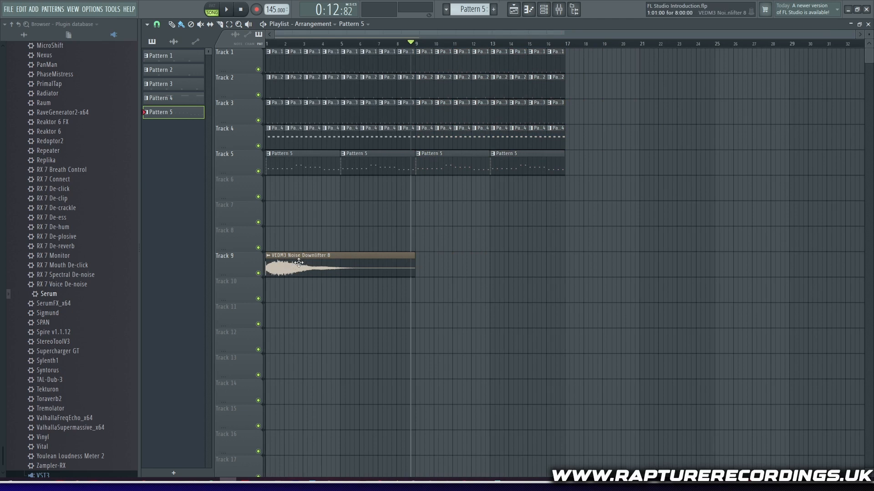
Duplicate the VEDM3 Noise Downlifter 8 clip on Track 9 to bar 9 and make the copy unique.
left_click_drag(285, 265, 436, 265)
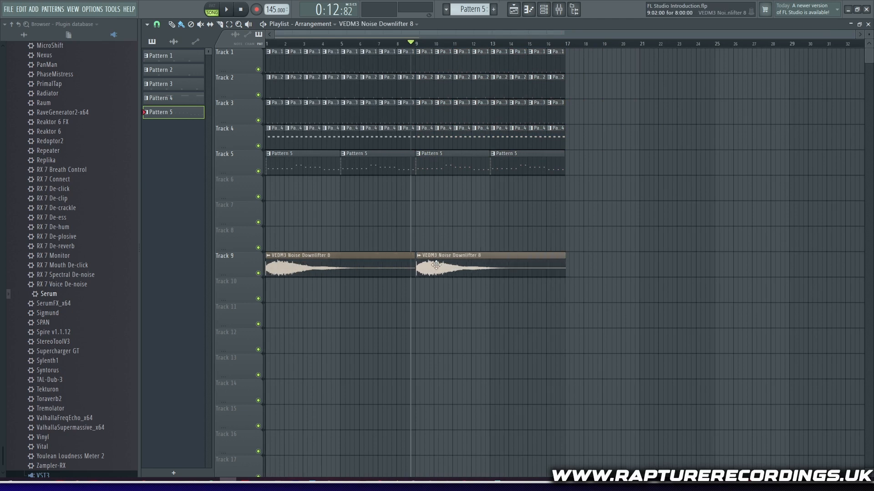
scroll(426, 266, "up", 6)
left_click(421, 266)
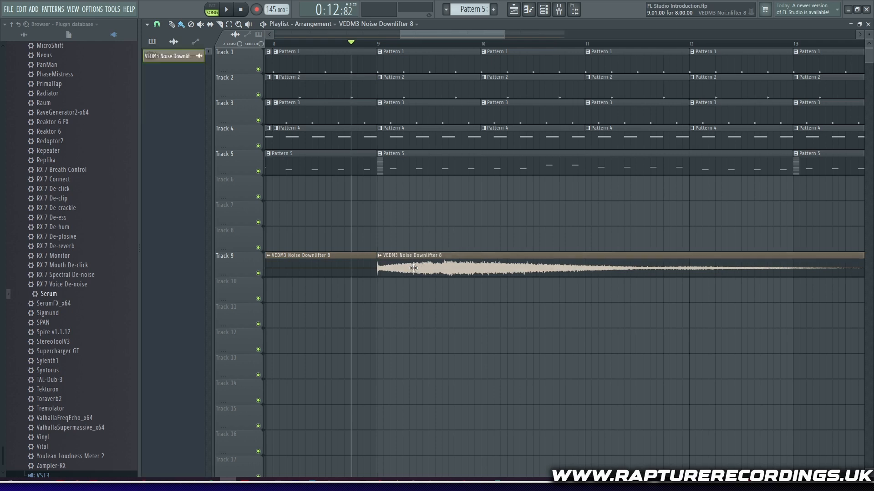
scroll(412, 266, "down", 3)
left_click(399, 256)
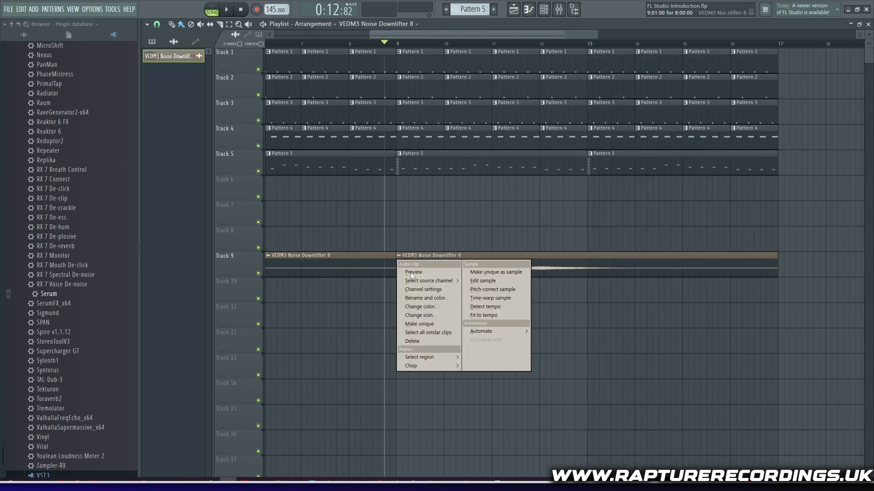
left_click(417, 325)
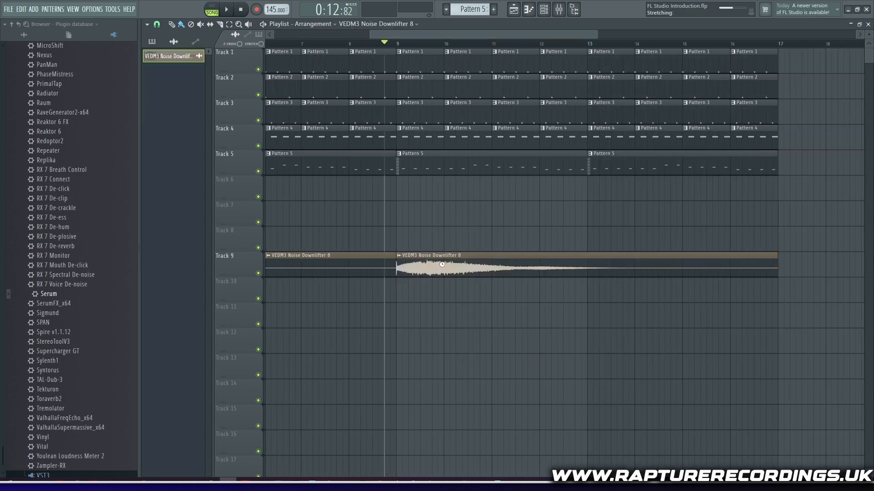
Reverse the sample of the second VEDM3 Noise Downlifter 8 clip, placed at bar 9 on Track 9.
double_click(459, 266)
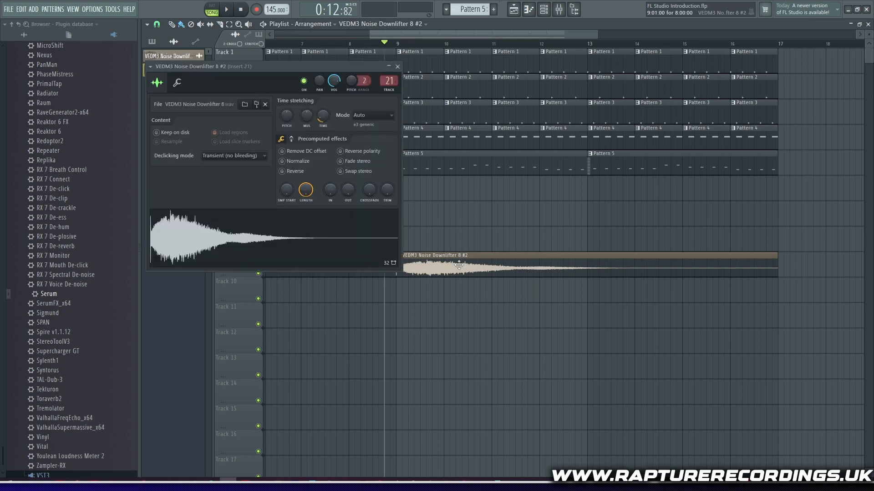
left_click(287, 175)
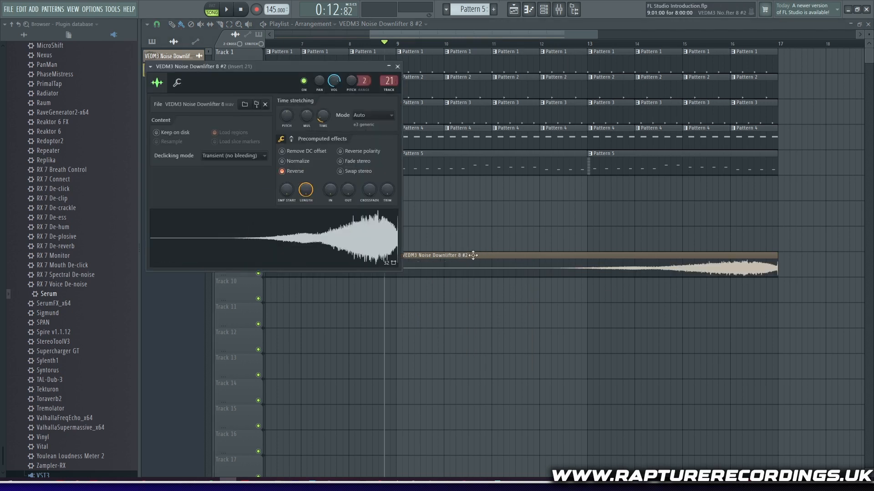
left_click(397, 66)
scroll(609, 218, "down", 2)
scroll(618, 236, "down", 2)
scroll(546, 230, "up", 1)
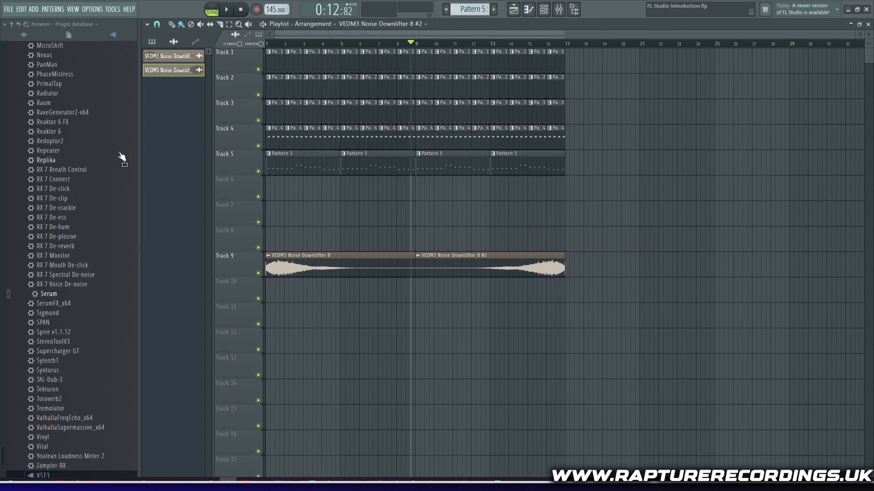
Find VEDM3 Top Loop 052 128 BPM in the Vengeance EDM Essentials Vol.3 top loops and place it on Track 6 at bar 9.
scroll(95, 127, "up", 20)
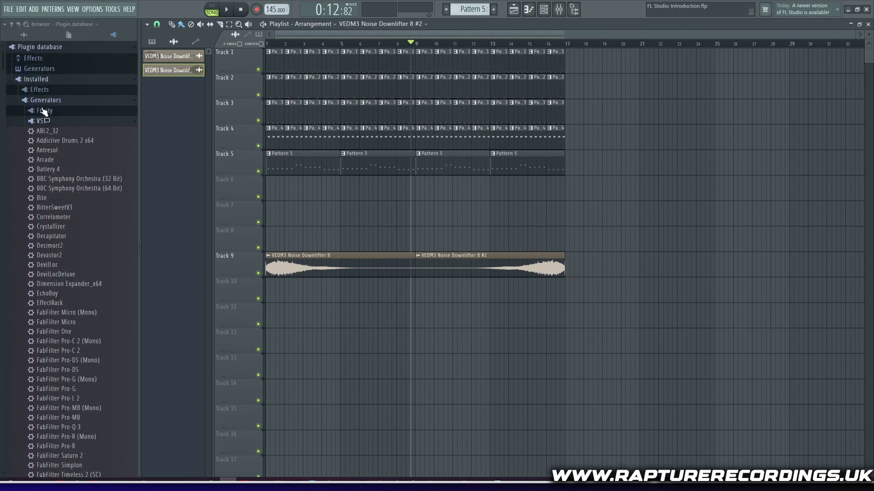
left_click(24, 34)
left_click(82, 182)
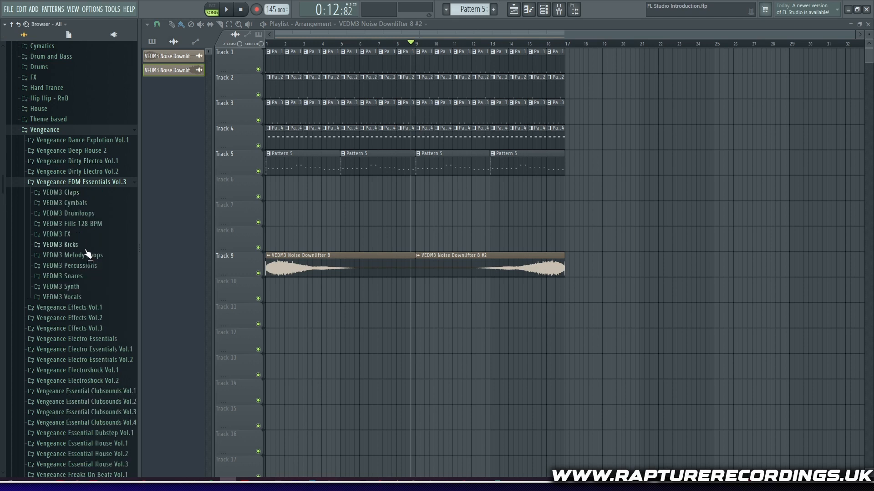
left_click(87, 215)
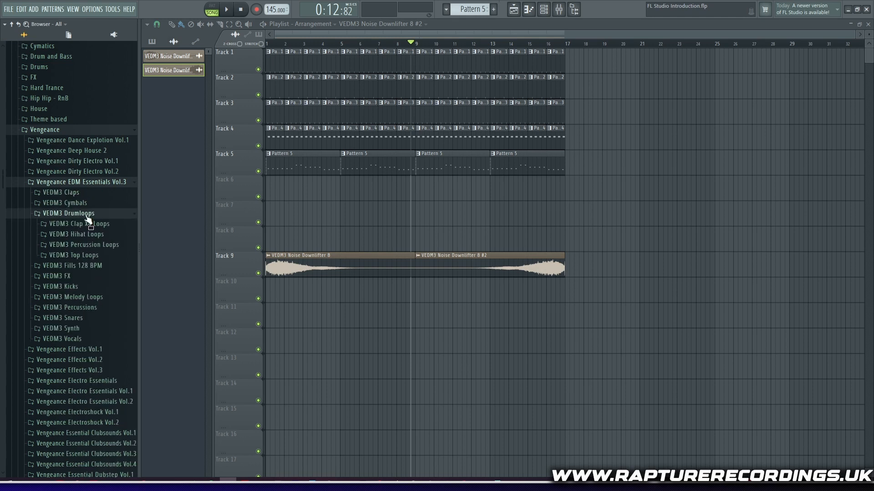
left_click(97, 255)
scroll(98, 361, "down", 12)
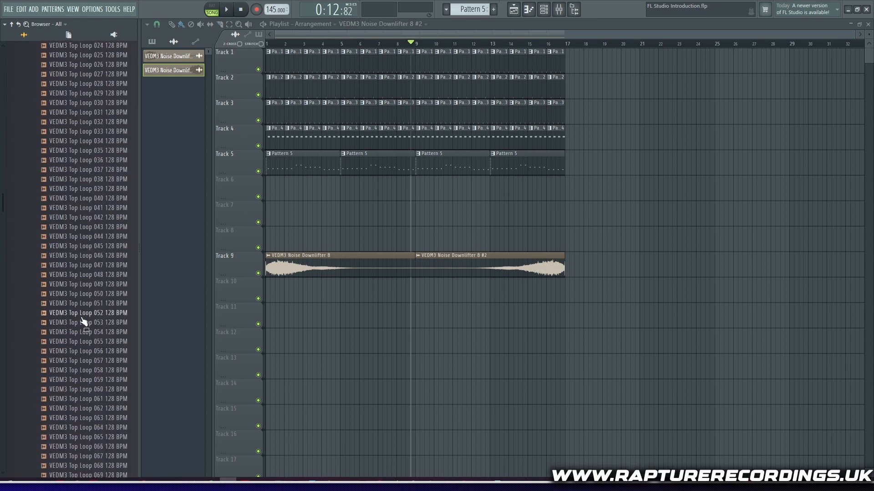
left_click(82, 317)
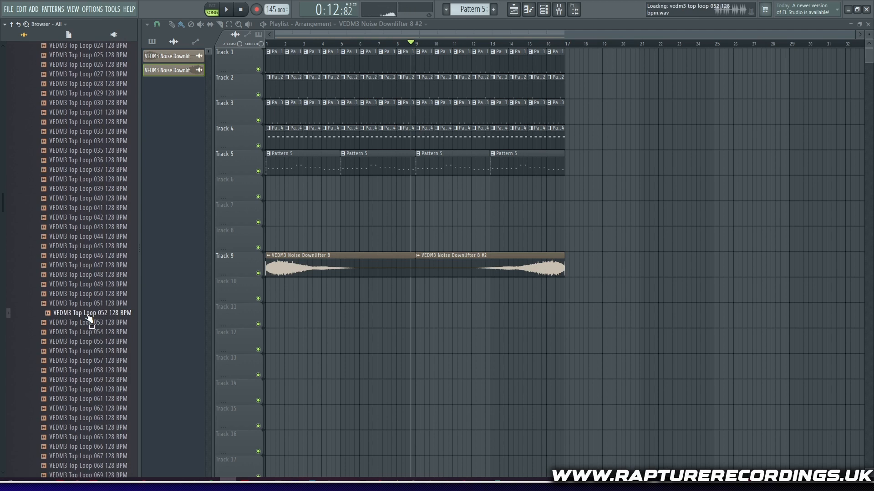
left_click_drag(90, 318, 390, 182)
Fit the Top Loop 052 clip to the project tempo from 128 BPM and repeat it on Track 6 through bar 16.
scroll(433, 191, "up", 3)
scroll(433, 190, "up", 3)
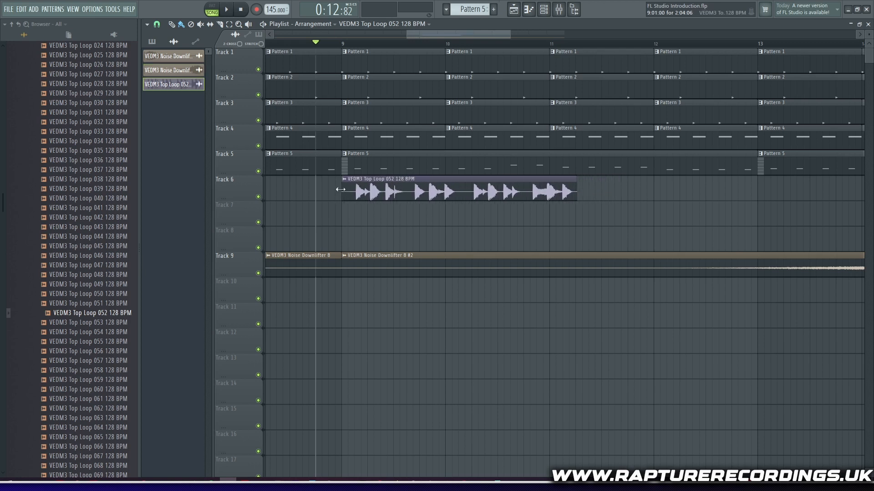
left_click(343, 180)
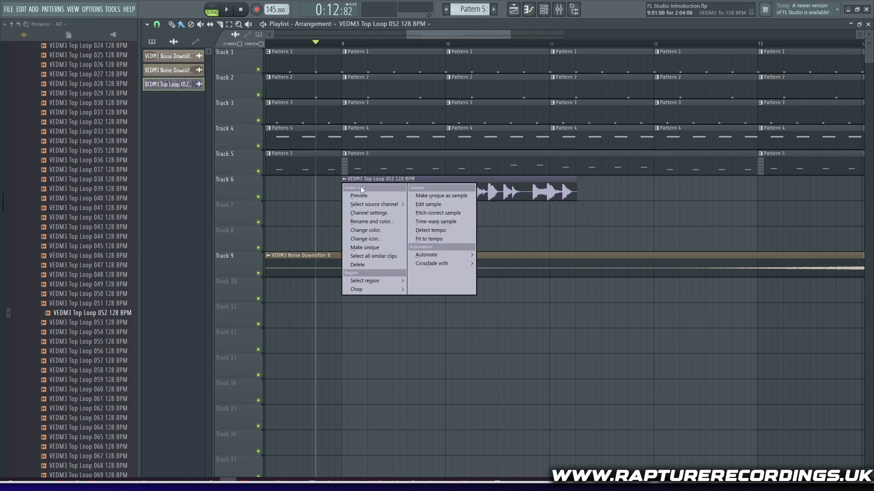
left_click(441, 240)
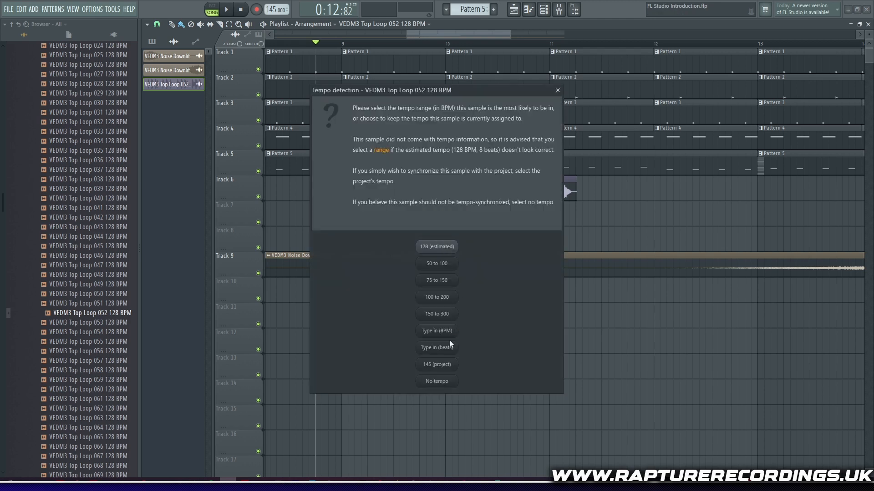
left_click(437, 332)
type("12")
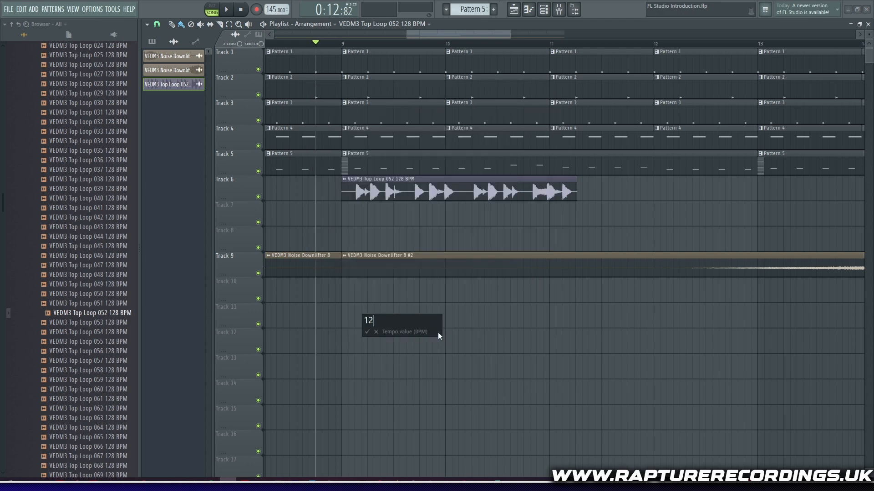
type("8")
key("Return")
scroll(524, 200, "down", 3)
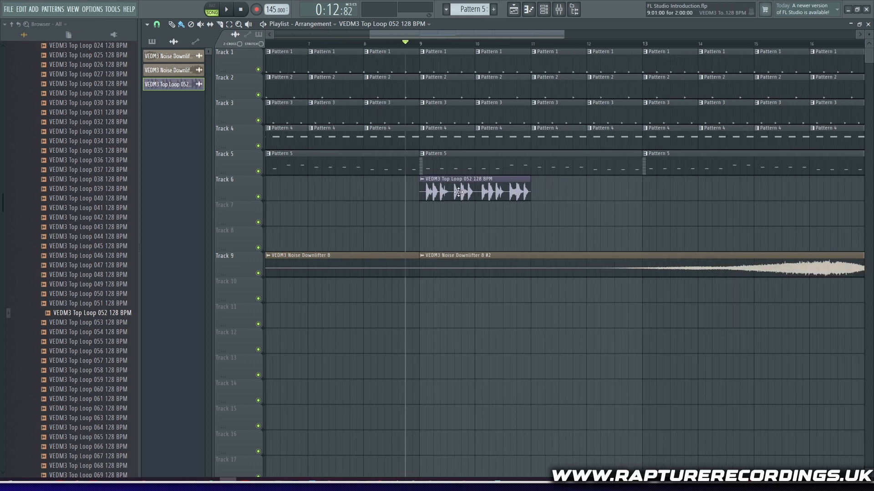
mouse_move(566, 198)
left_mouse_down()
mouse_move(788, 182)
mouse_move(746, 199)
mouse_move(557, 197)
left_mouse_up()
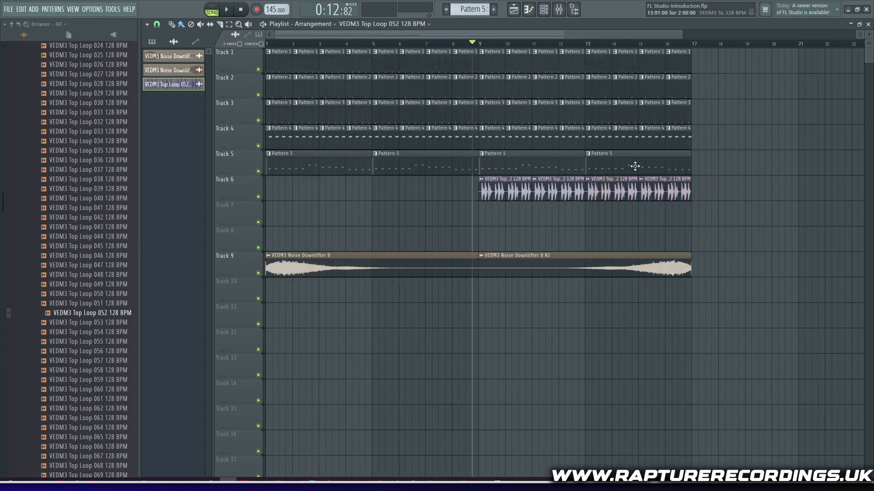
Route the VEDM3 Top Loop 052 channel to mixer track 4 and lower the volume of Insert 4.
left_click(544, 9)
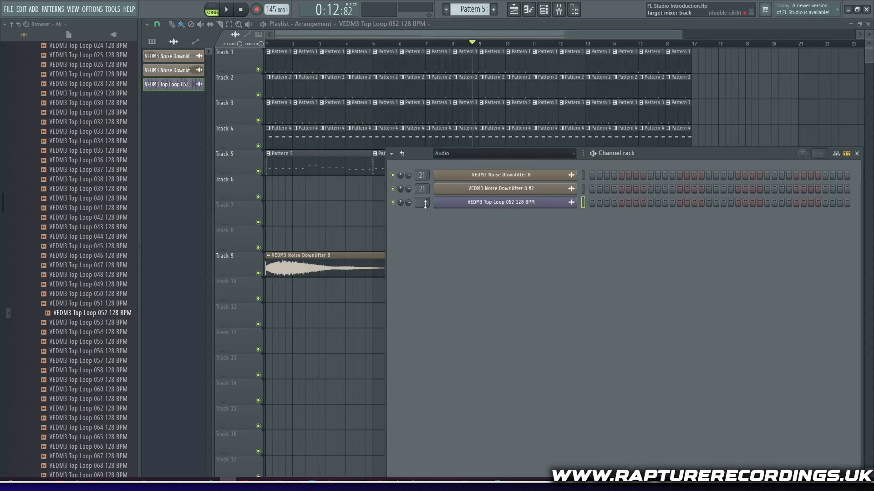
left_click_drag(425, 204, 425, 201)
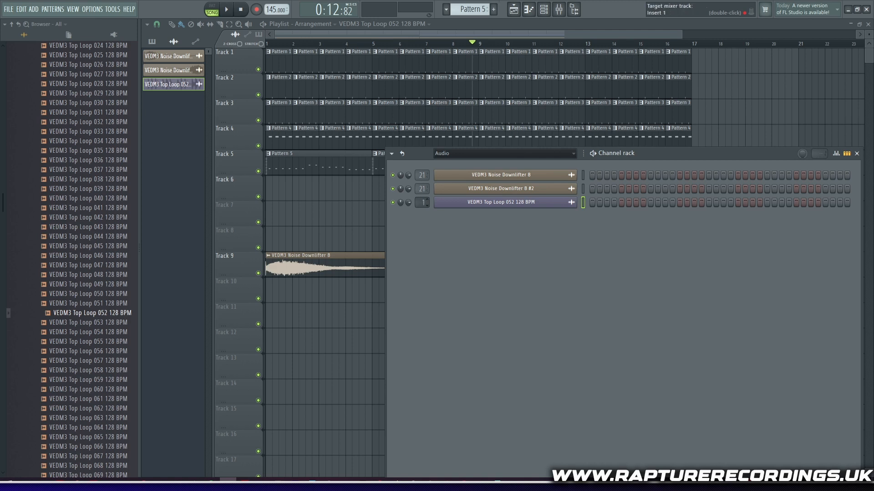
left_click(559, 9)
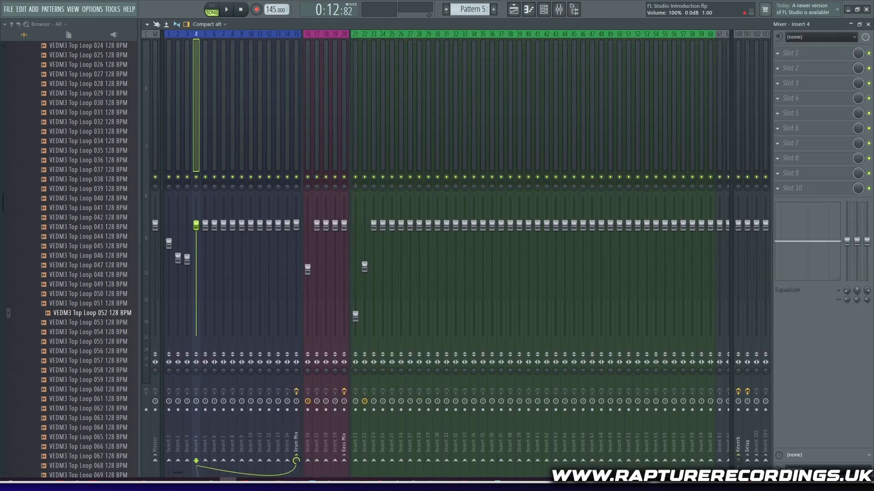
left_click_drag(196, 225, 196, 269)
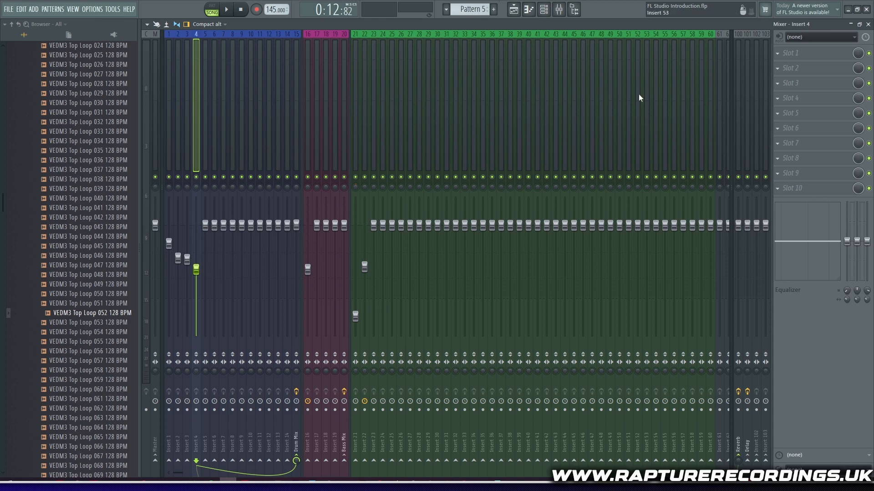
Play the full arrangement from the beginning to hear the added top loop, and stop playback.
left_click(513, 9)
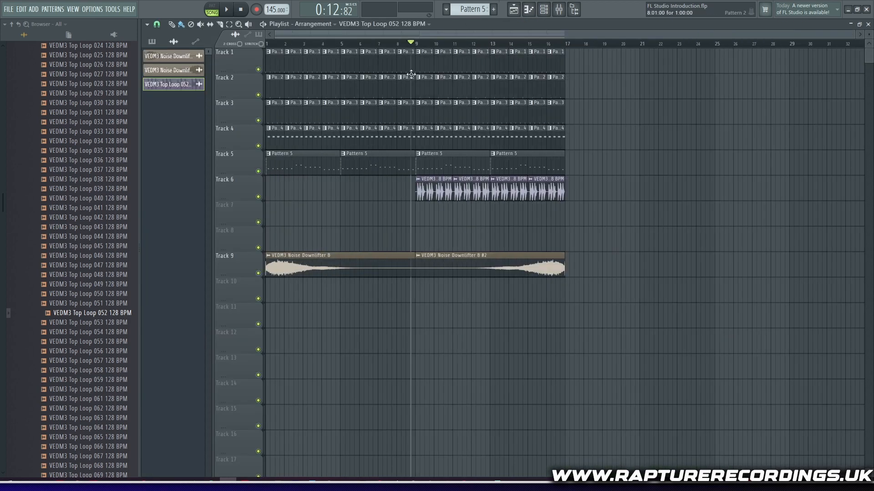
left_click(240, 9)
left_click(227, 10)
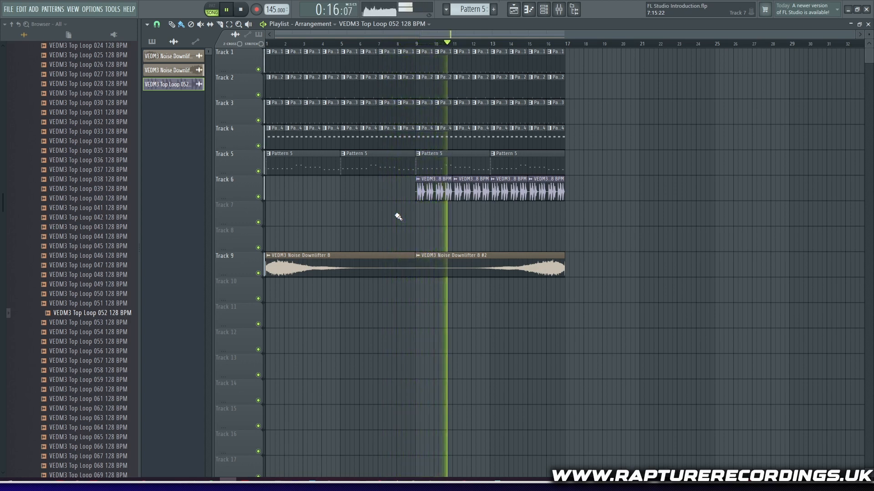
left_click(244, 10)
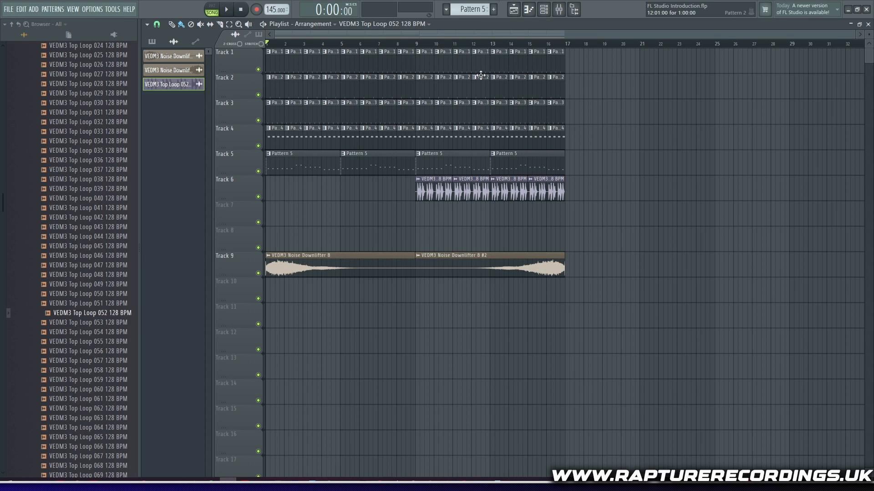
Delete every Pattern 4 clip on Track 4 except the one at bar 1 and open that pattern's notes.
left_click_drag(601, 146, 307, 143)
double_click(275, 142)
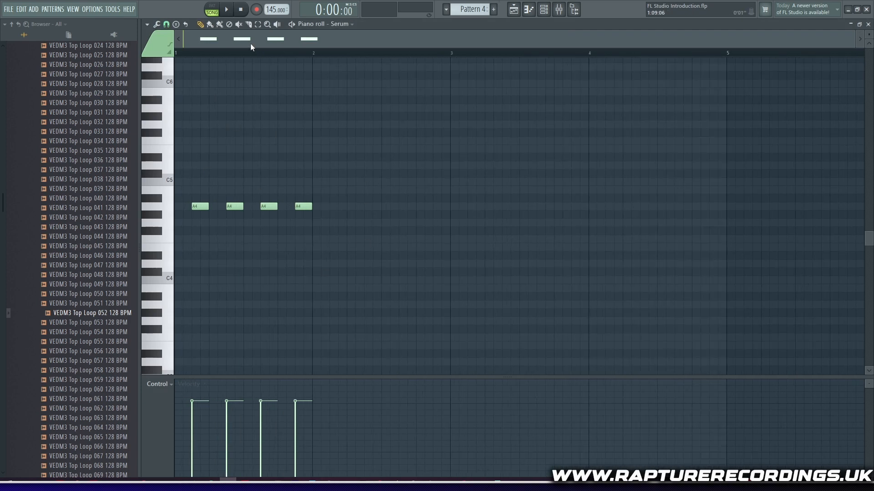
Stamp a Minor Natural (Aeolian) scale on A4 at the start of Pattern 4 and copy it one octave down and up.
left_click(175, 24)
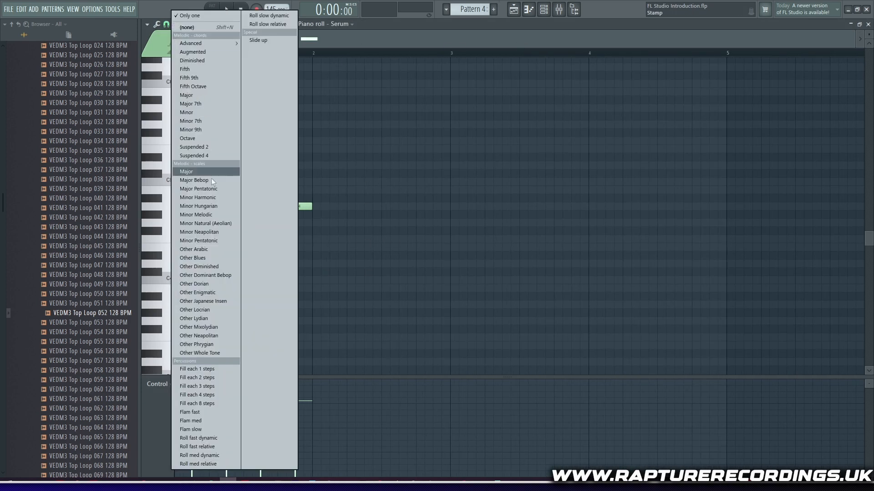
left_click(217, 224)
left_click(179, 207)
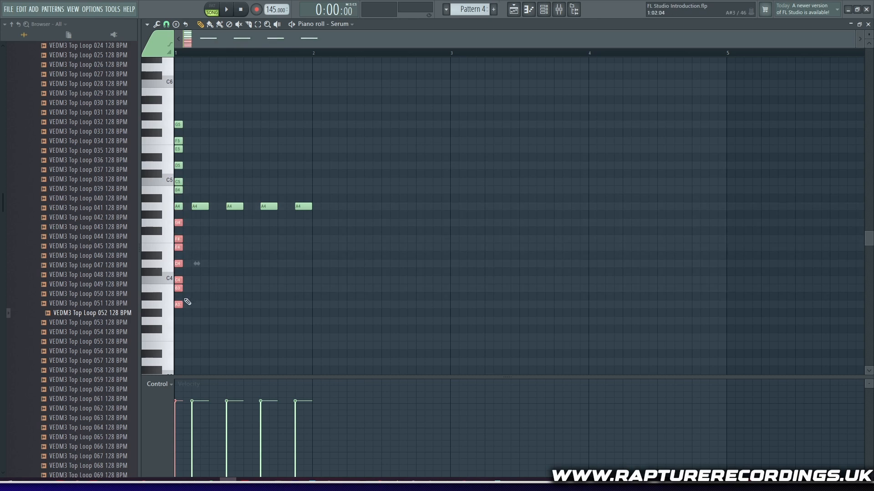
left_click(138, 305)
left_click_drag(123, 110, 125, 104)
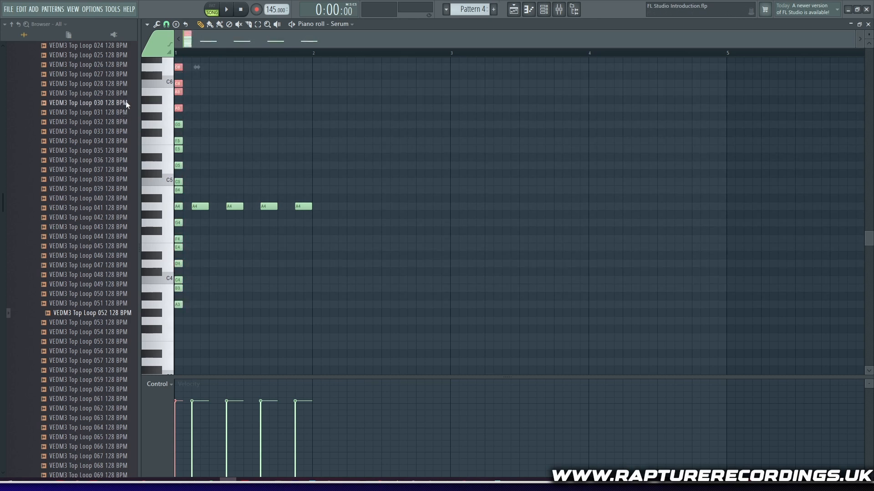
Select all the stamped scale notes at the start of Pattern 4 and mute them.
left_click_drag(183, 100, 162, 263)
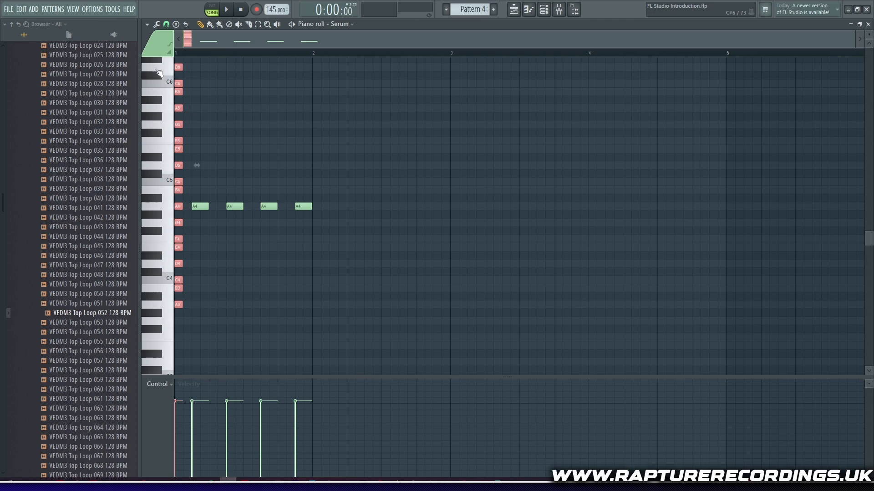
left_click(147, 24)
mouse_move(184, 44)
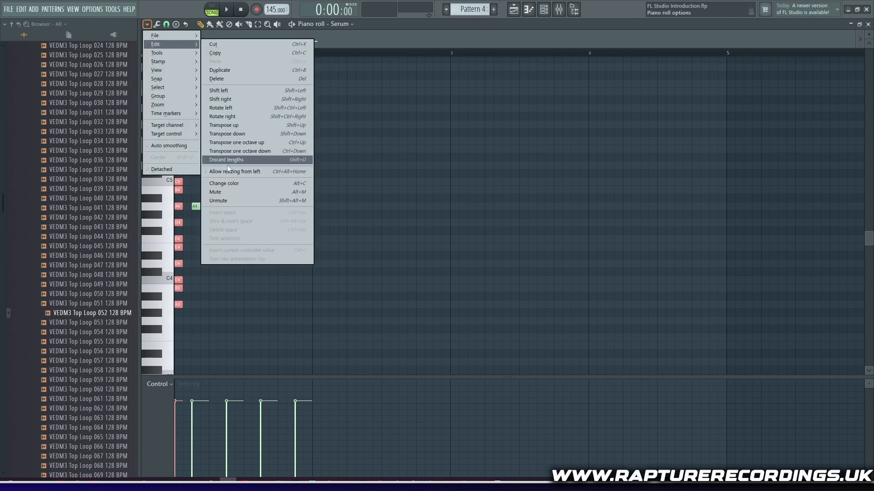
left_click(230, 193)
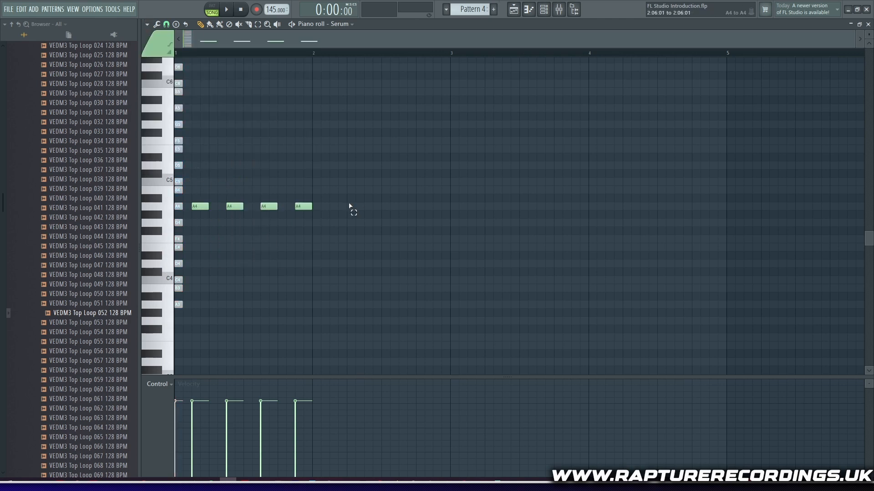
Extend Pattern 4's bassline to four bars, with A4 in bars 1 and 2, C5 in bar 3 and G4 in bar 4.
left_click_drag(349, 203, 609, 220)
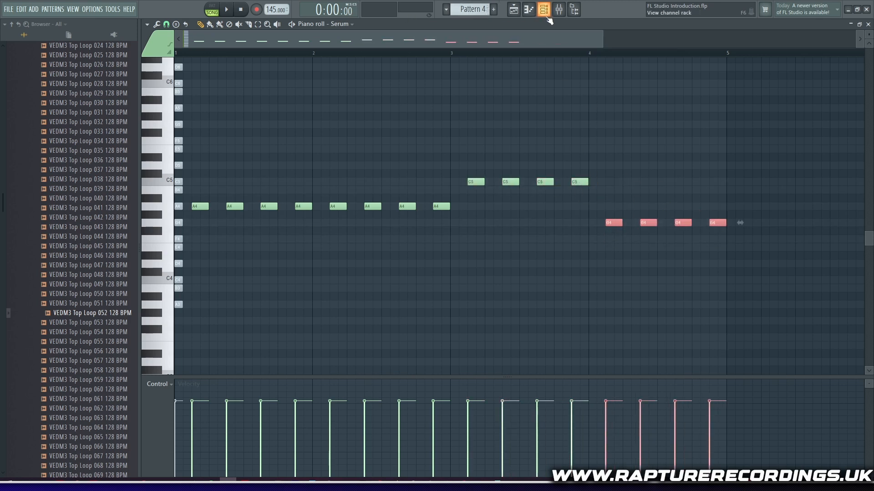
left_click(514, 10)
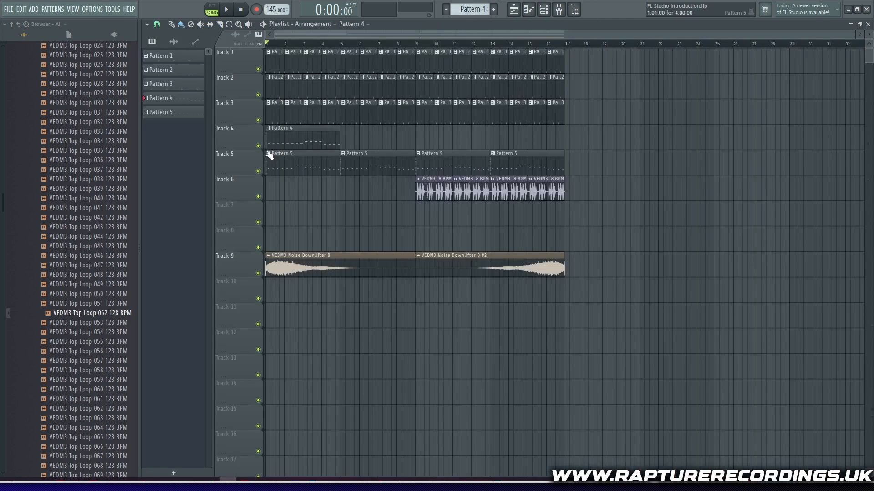
Compare the melody notes of Pattern 5 with the bass notes of Pattern 4 across all four bars.
double_click(290, 154)
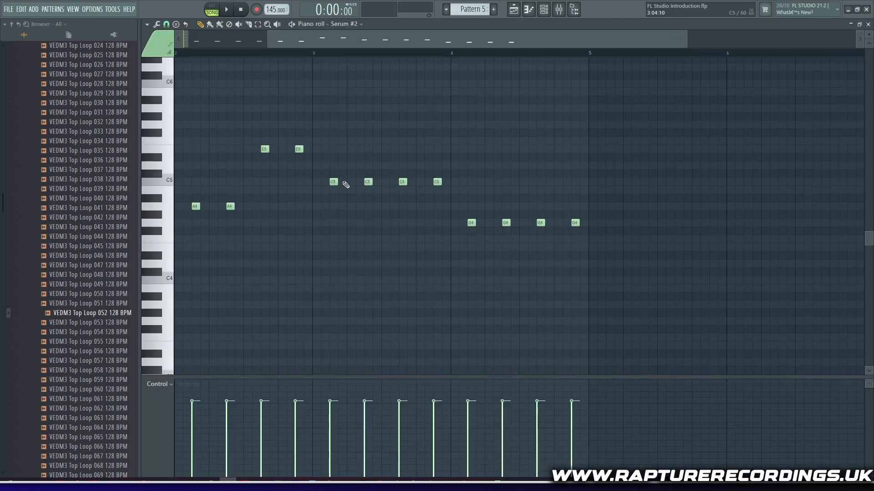
left_click(513, 10)
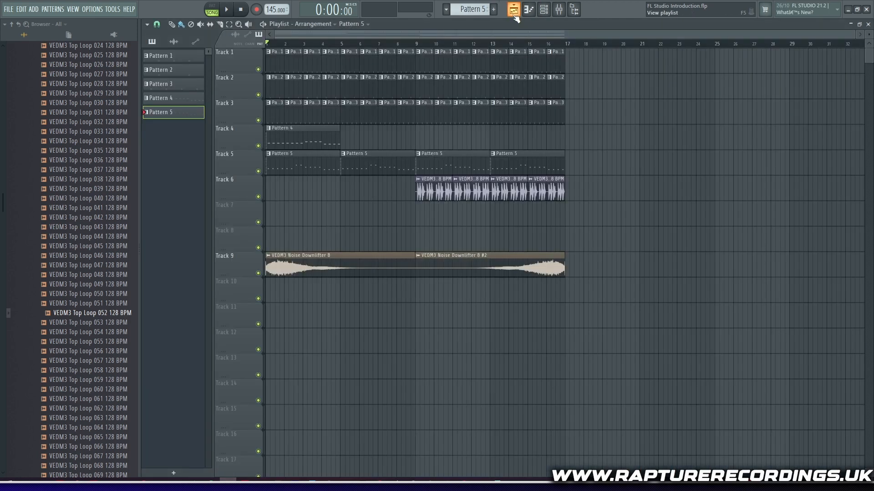
double_click(294, 139)
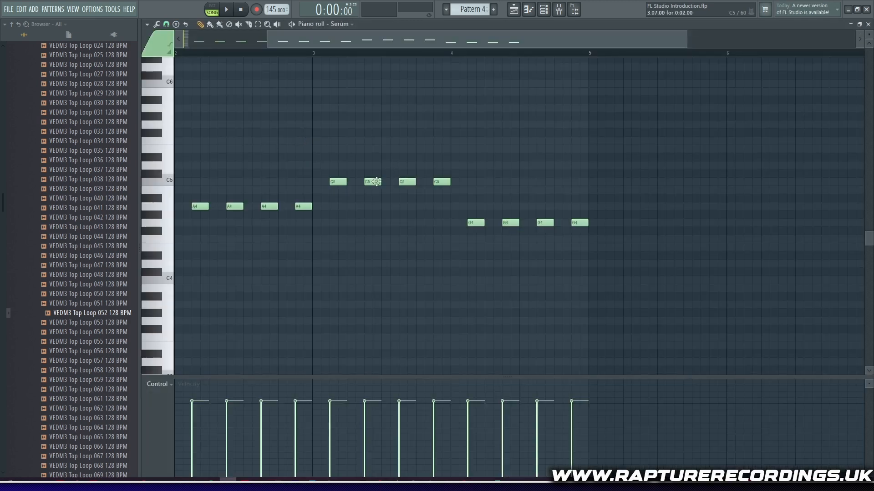
left_click(514, 10)
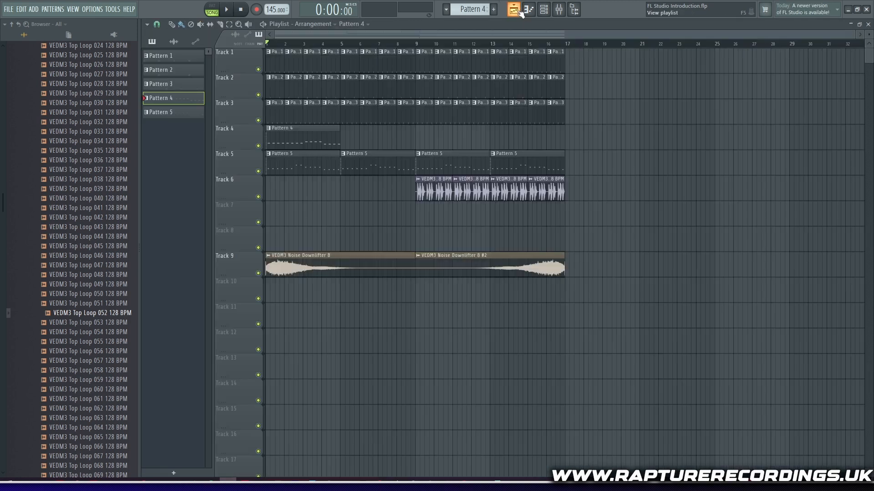
Fill Track 4 with copies of the four-bar Pattern 4 clip from bar 5 through bar 16.
mouse_move(381, 140)
left_mouse_down()
mouse_move(527, 130)
mouse_move(514, 138)
left_mouse_up()
scroll(350, 133, "up", 3)
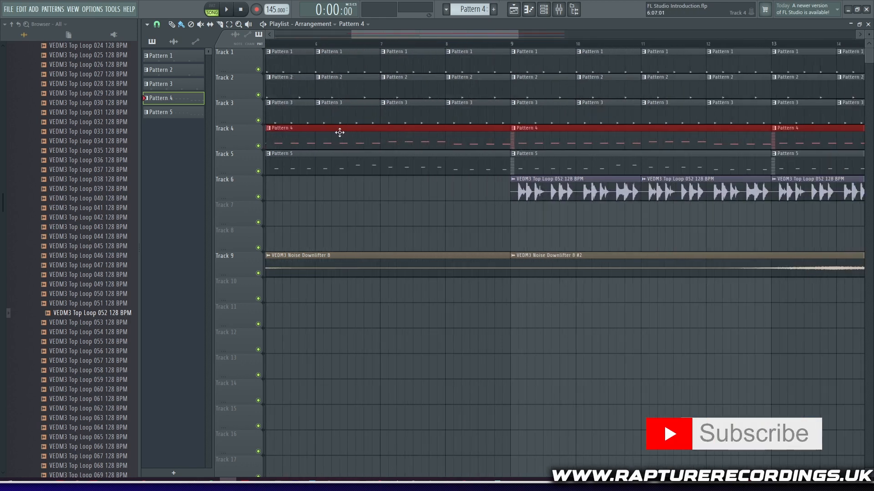
scroll(339, 134, "down", 2)
scroll(335, 187, "down", 1)
Play back the song with the new four-bar bassline from the start and stop it.
key("space")
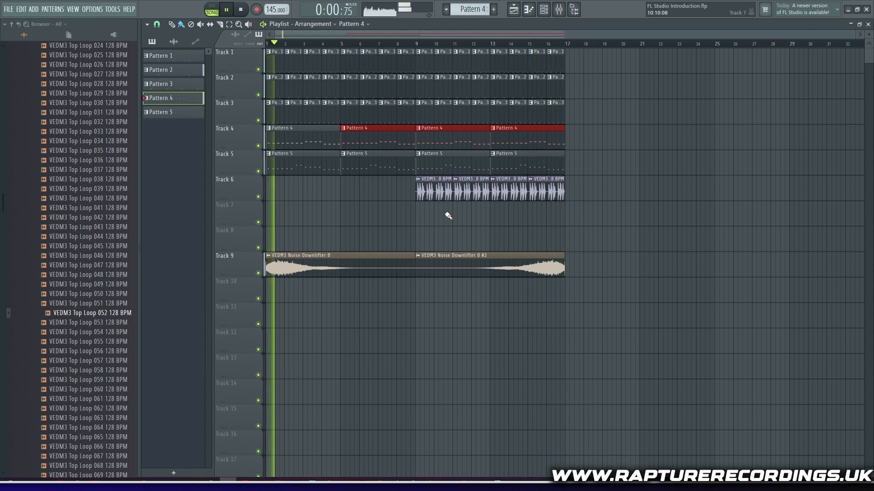
key("space")
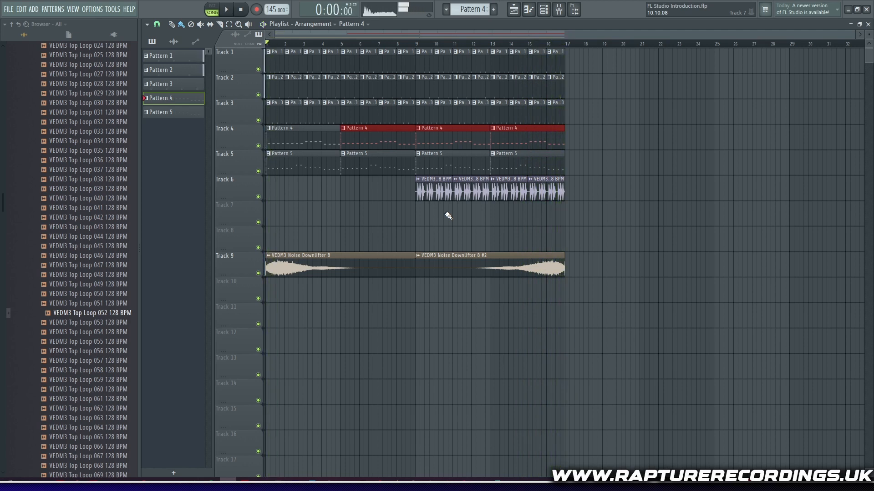